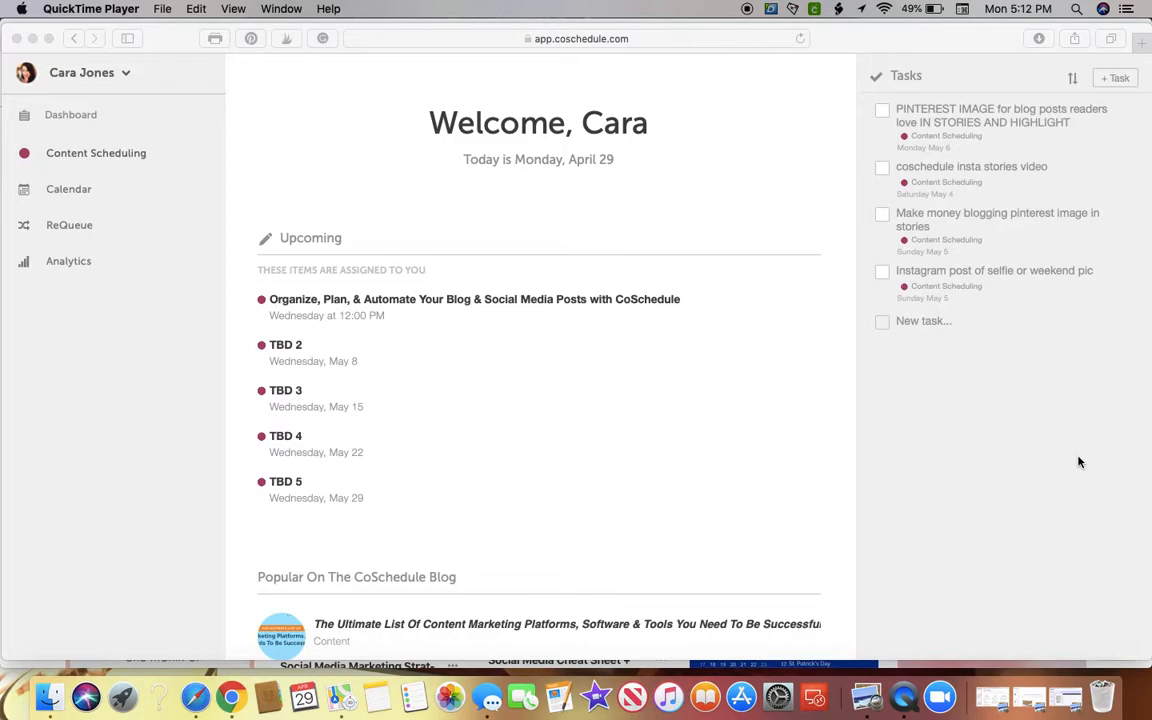
Open the content calendar and advance it to the June 17 – July 15, 2019 period
left_click(76, 193)
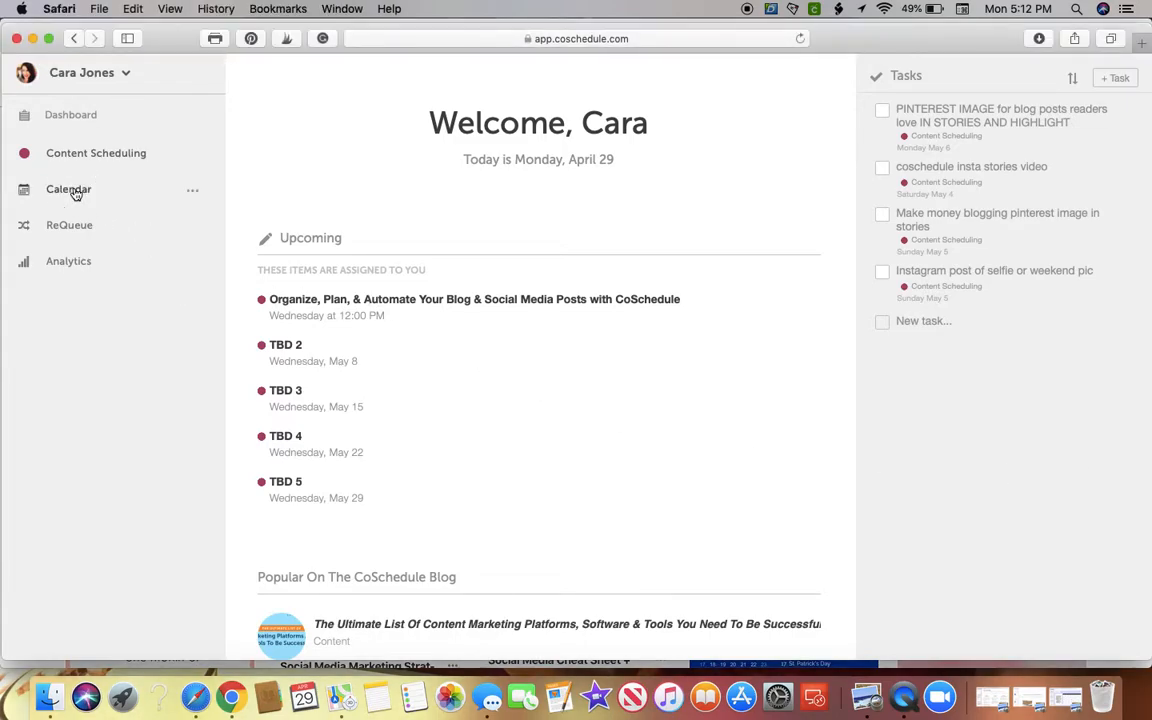
left_click(76, 193)
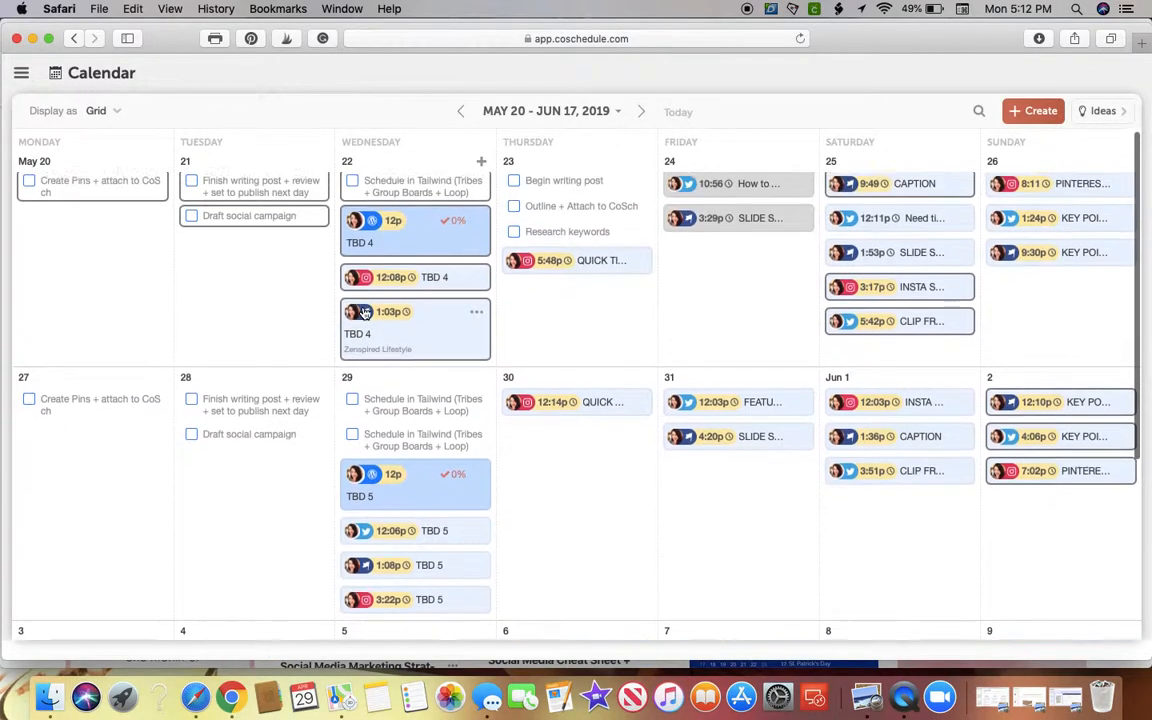
left_click(641, 113)
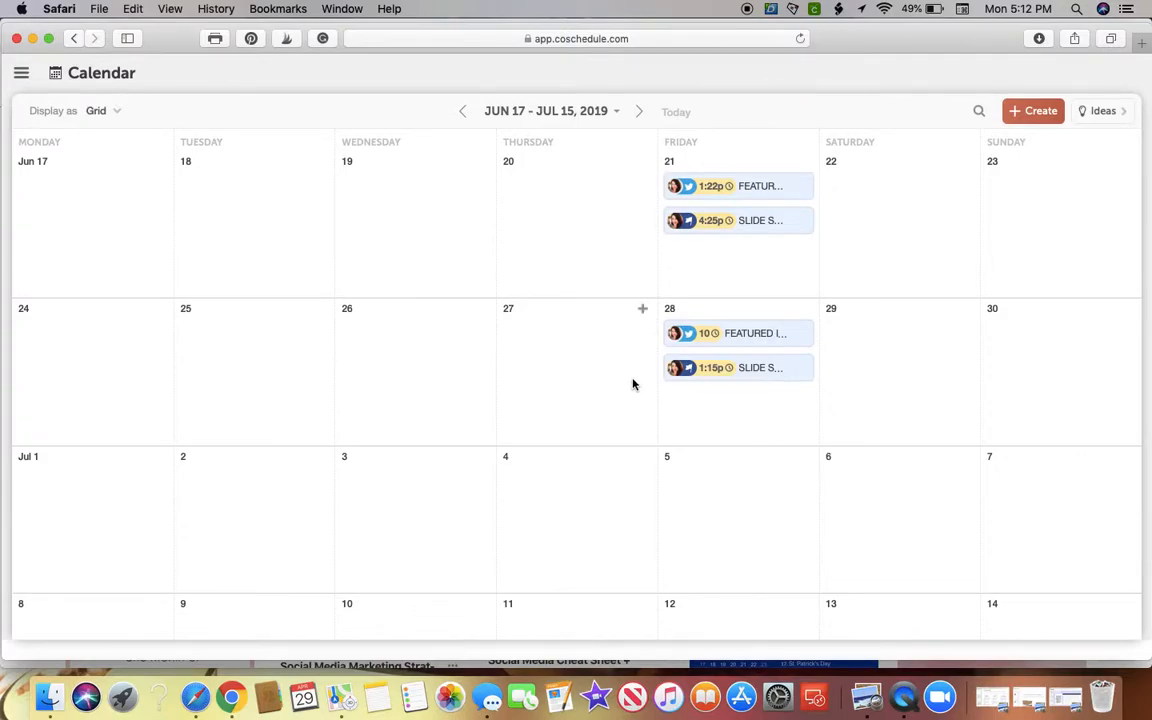
scroll(710, 360, "down", 1)
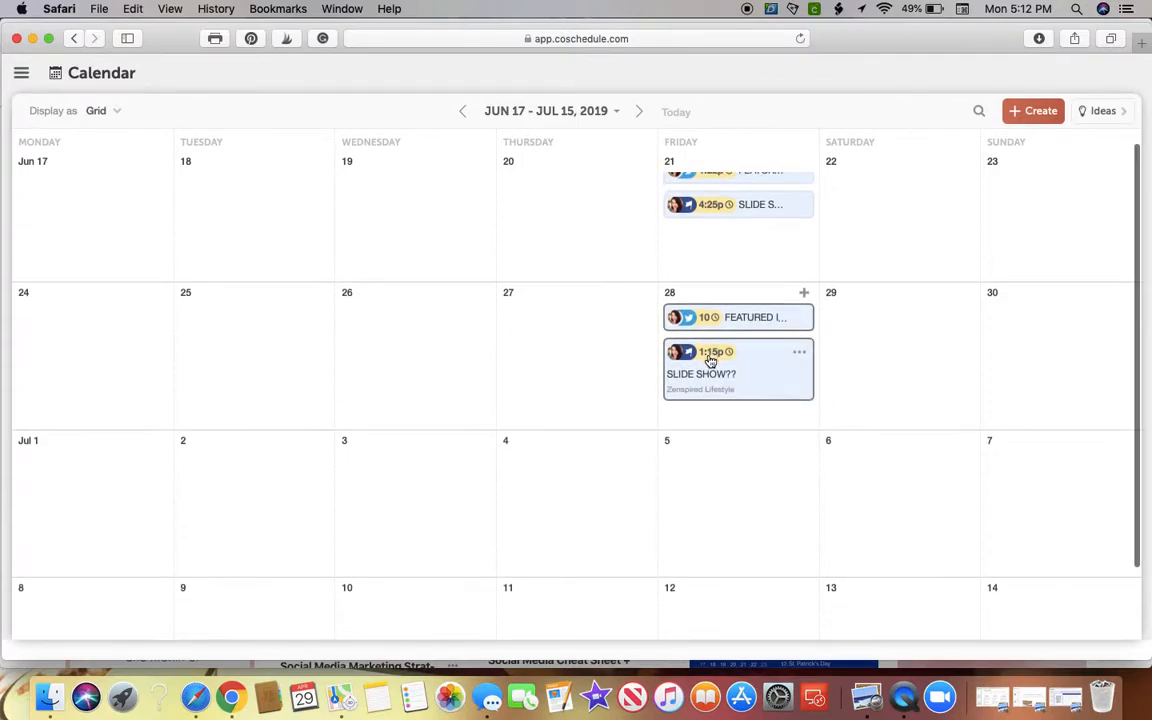
scroll(710, 360, "down", 2)
scroll(710, 380, "up", 3)
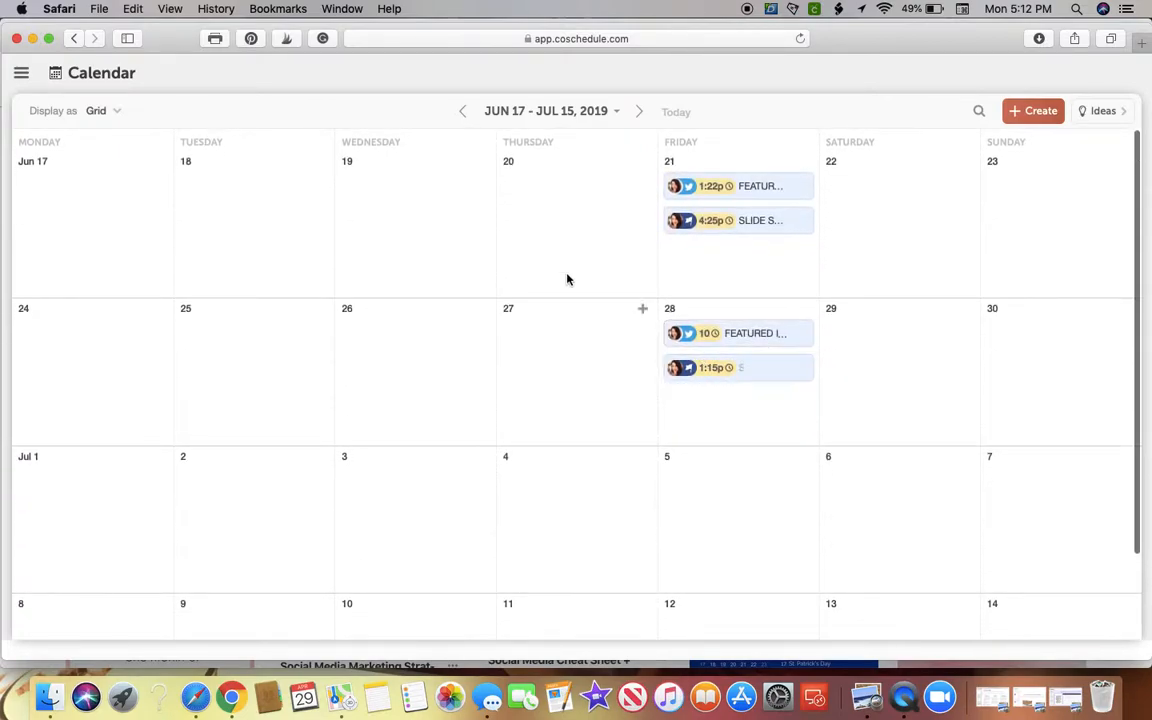
scroll(463, 244, "down", 3)
scroll(463, 244, "up", 3)
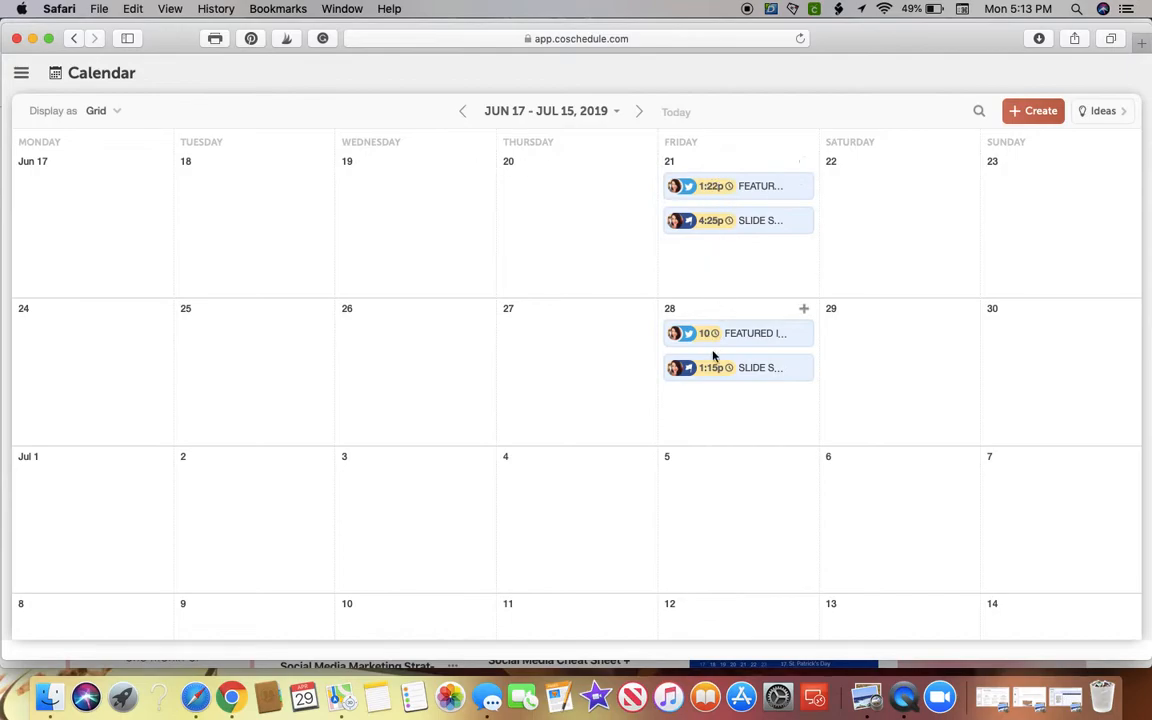
scroll(704, 380, "down", 3)
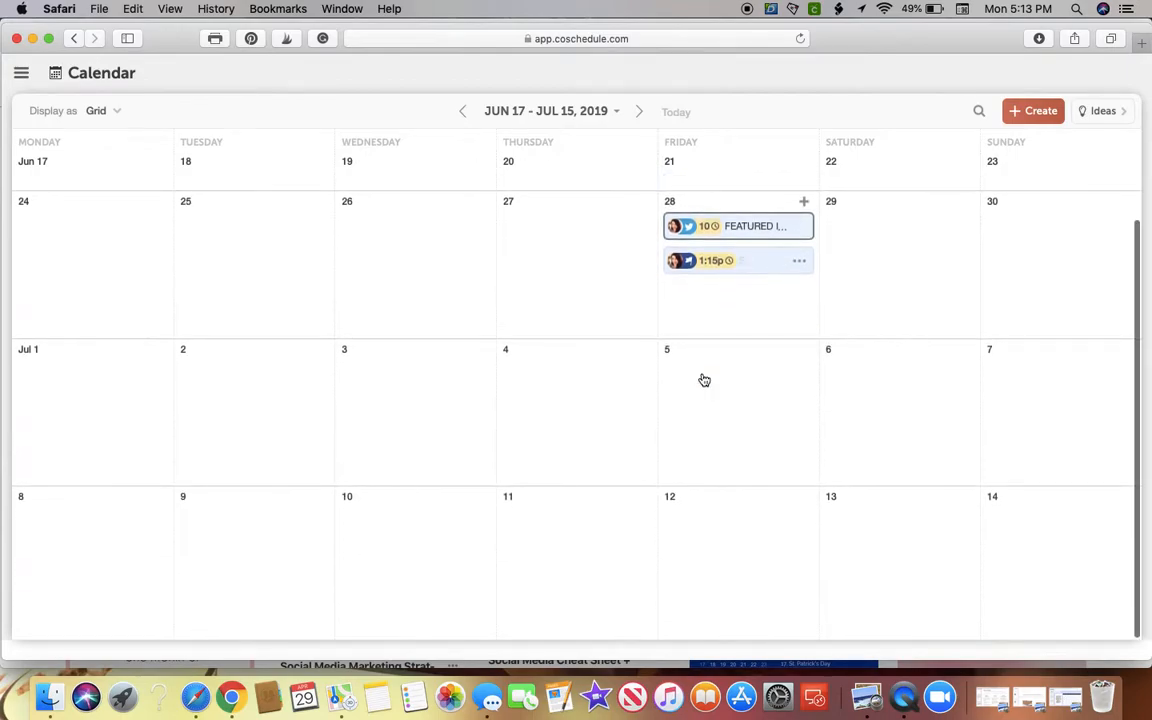
scroll(704, 380, "up", 3)
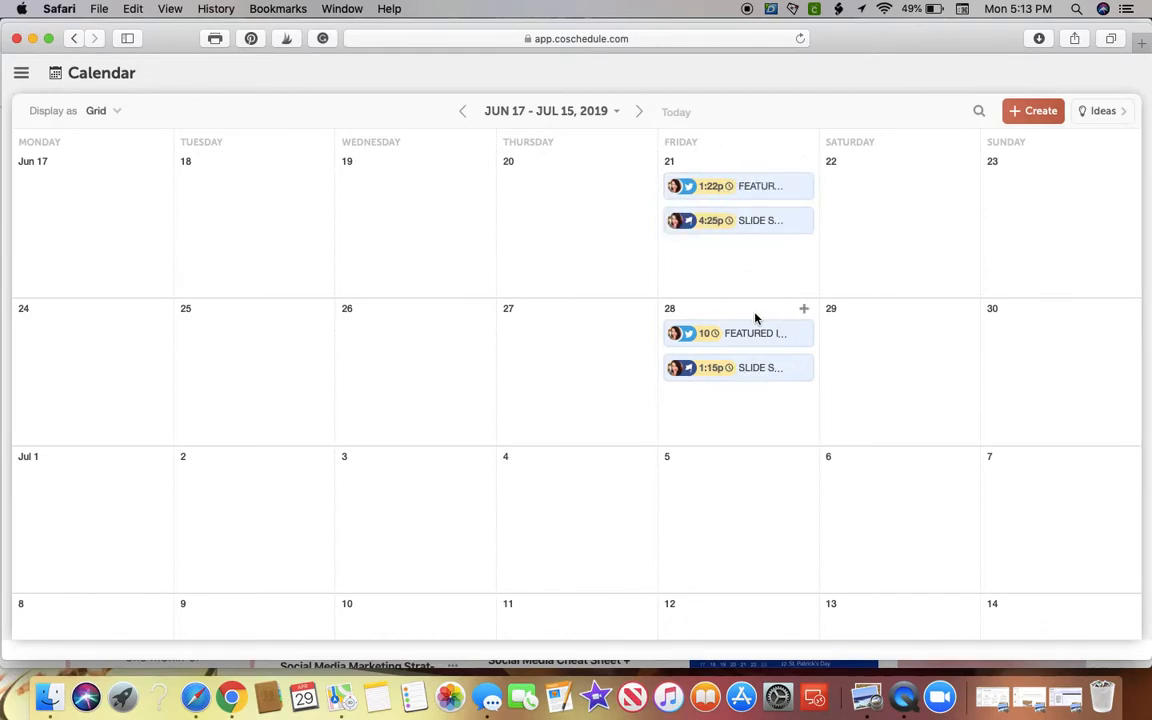
Start a new WordPress post on June 19 and title it "Title of Blog"
left_click(482, 165)
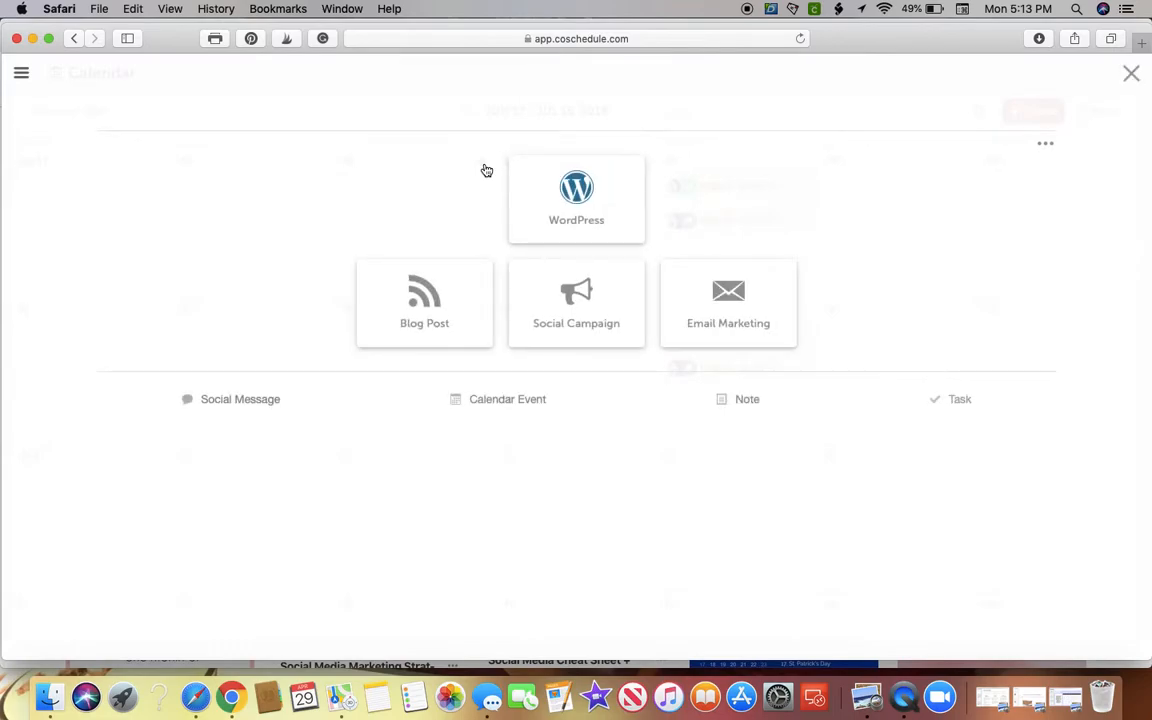
left_click(567, 204)
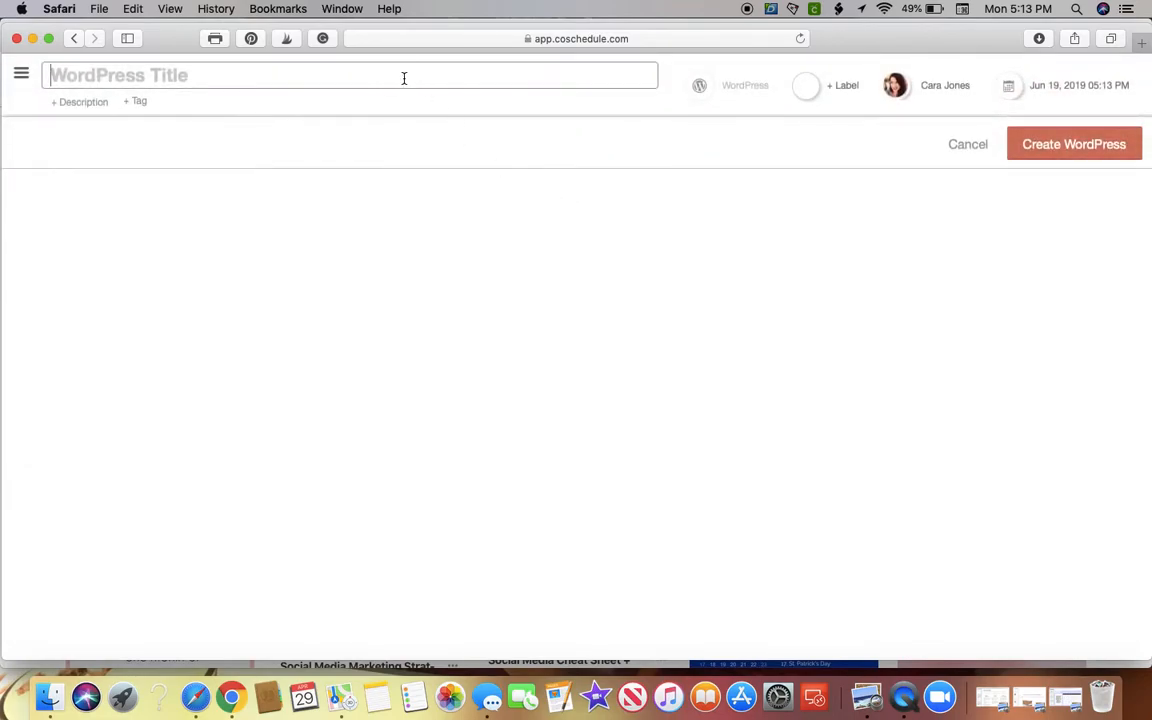
type("Title")
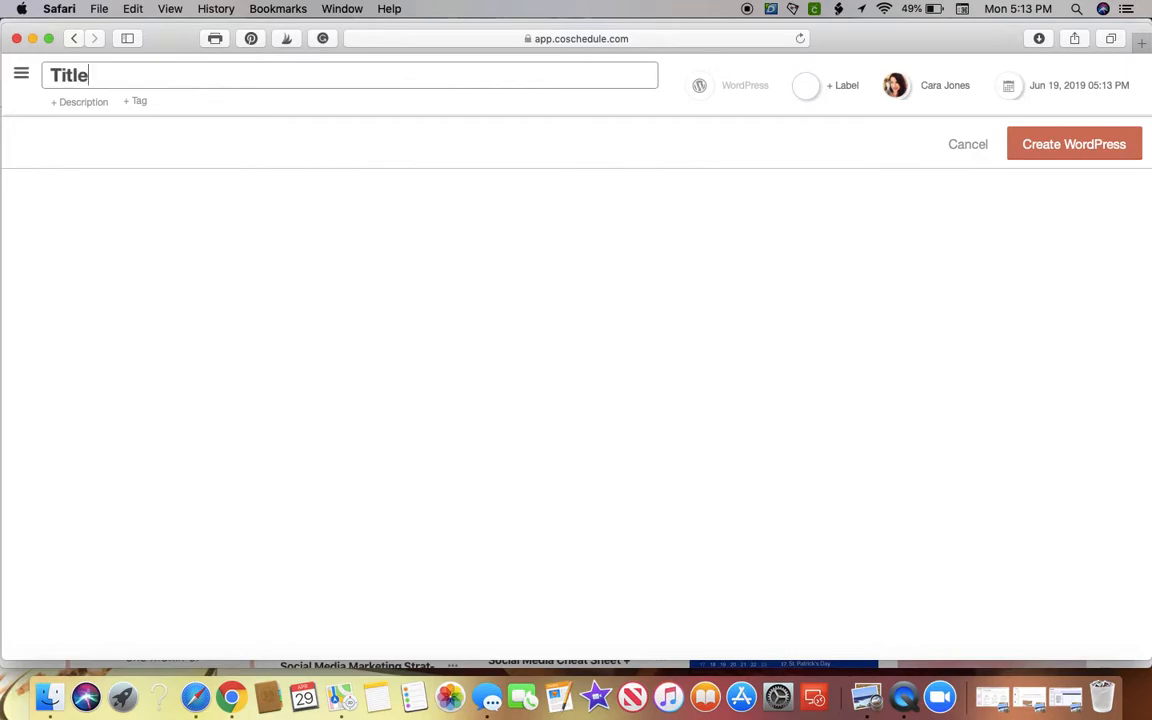
type(" of Blog")
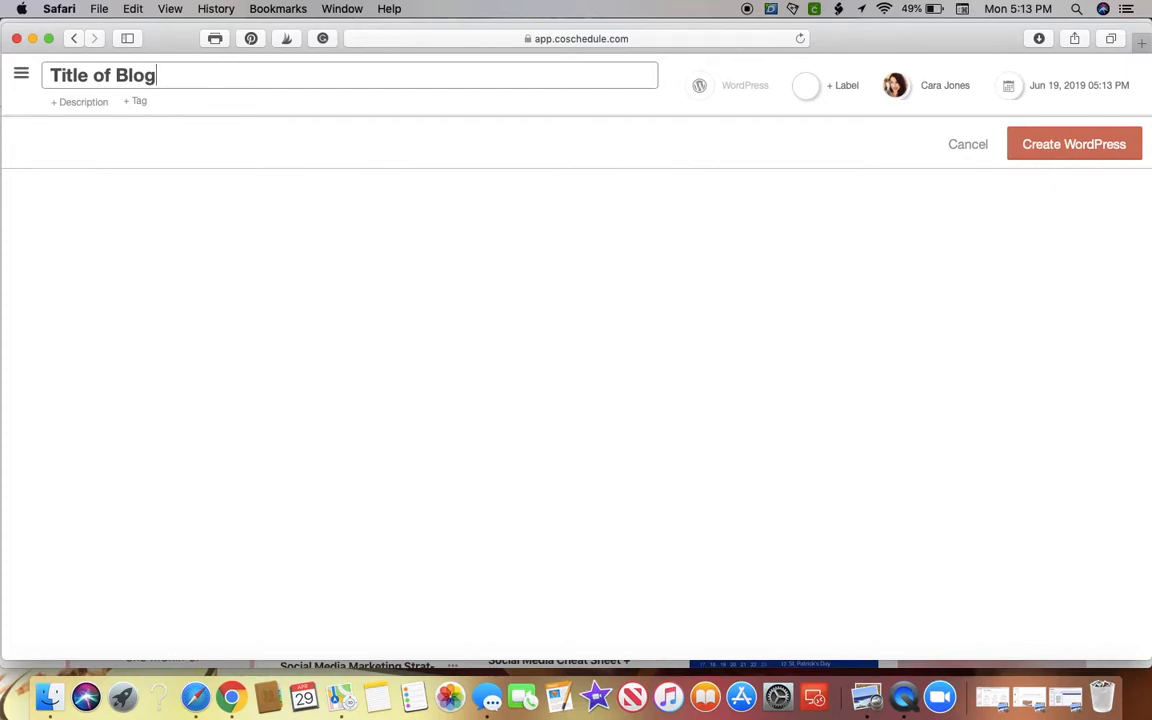
left_click(845, 88)
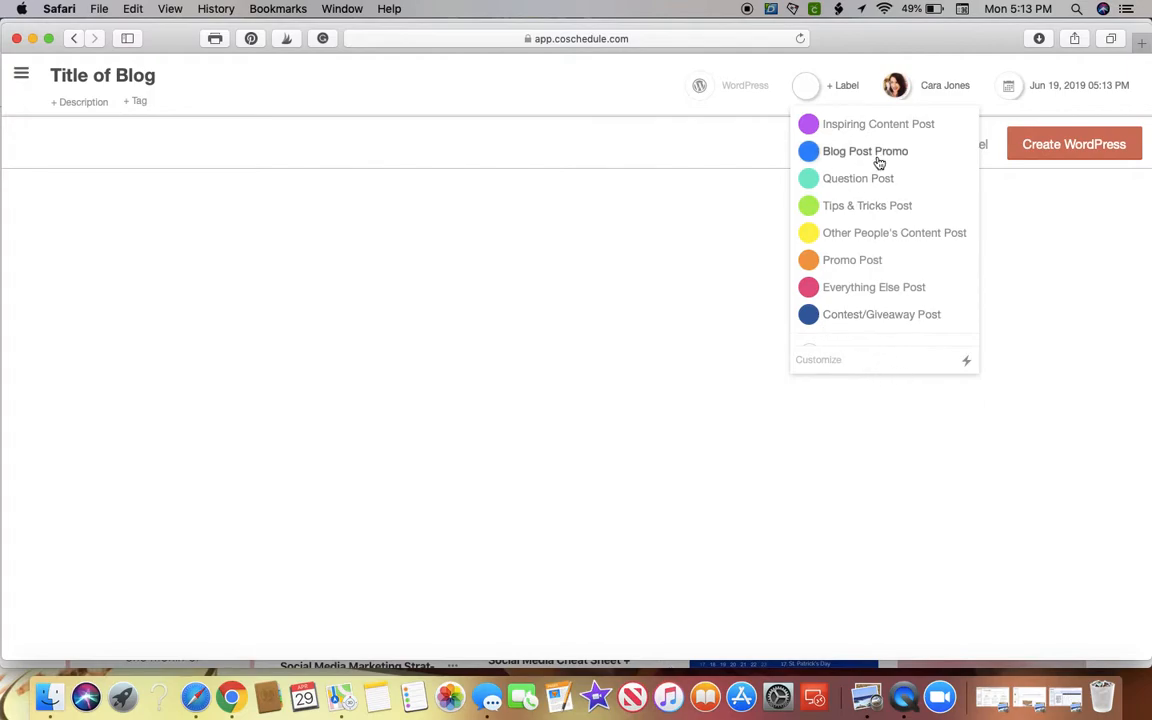
left_click(860, 72)
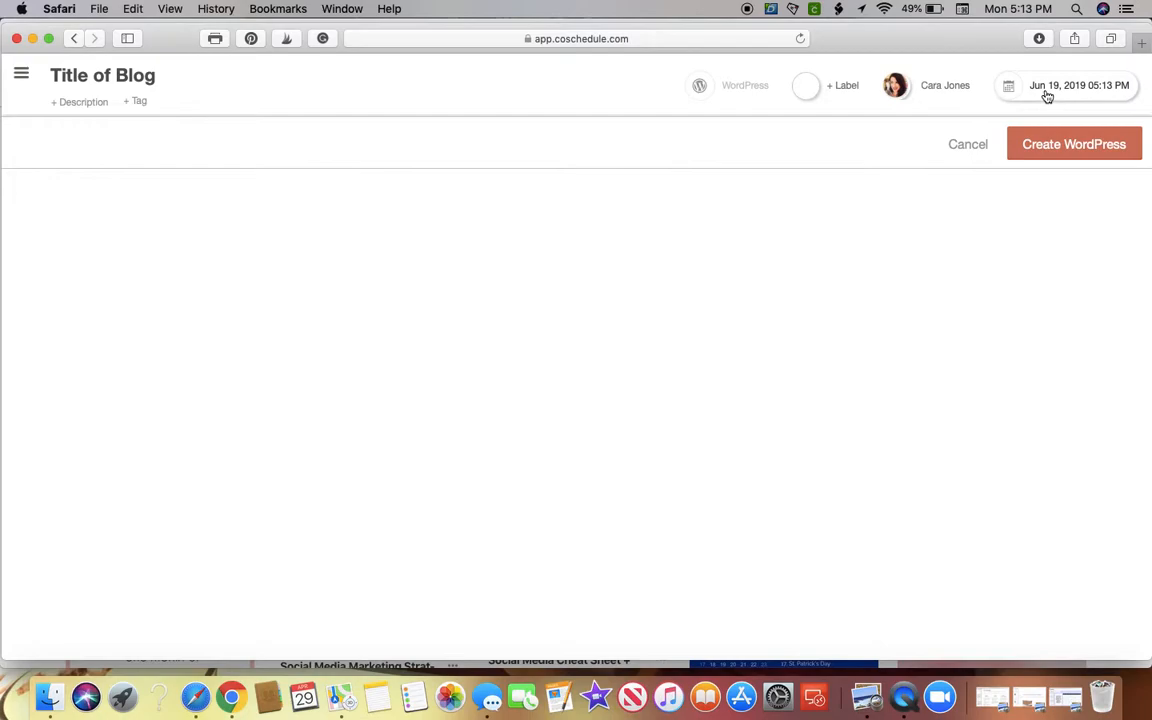
Set the post's scheduled time to 5:00 PM and create the WordPress post
left_click(1094, 97)
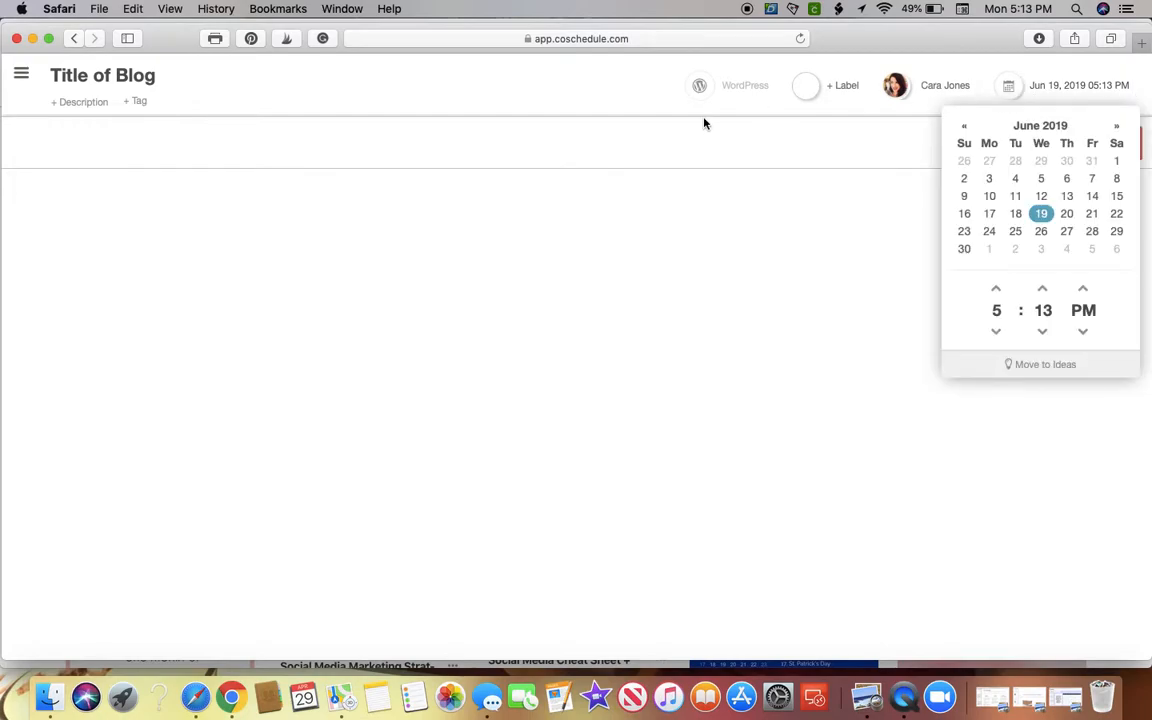
left_click(1042, 332)
left_click(1042, 332)
left_click(1042, 332)
left_click(1042, 332)
left_click(1042, 332)
left_click(1042, 332)
left_click(1042, 332)
left_click(1042, 332)
left_click(1042, 332)
left_click(1042, 332)
left_click(1042, 332)
left_click(1042, 332)
left_click(1042, 332)
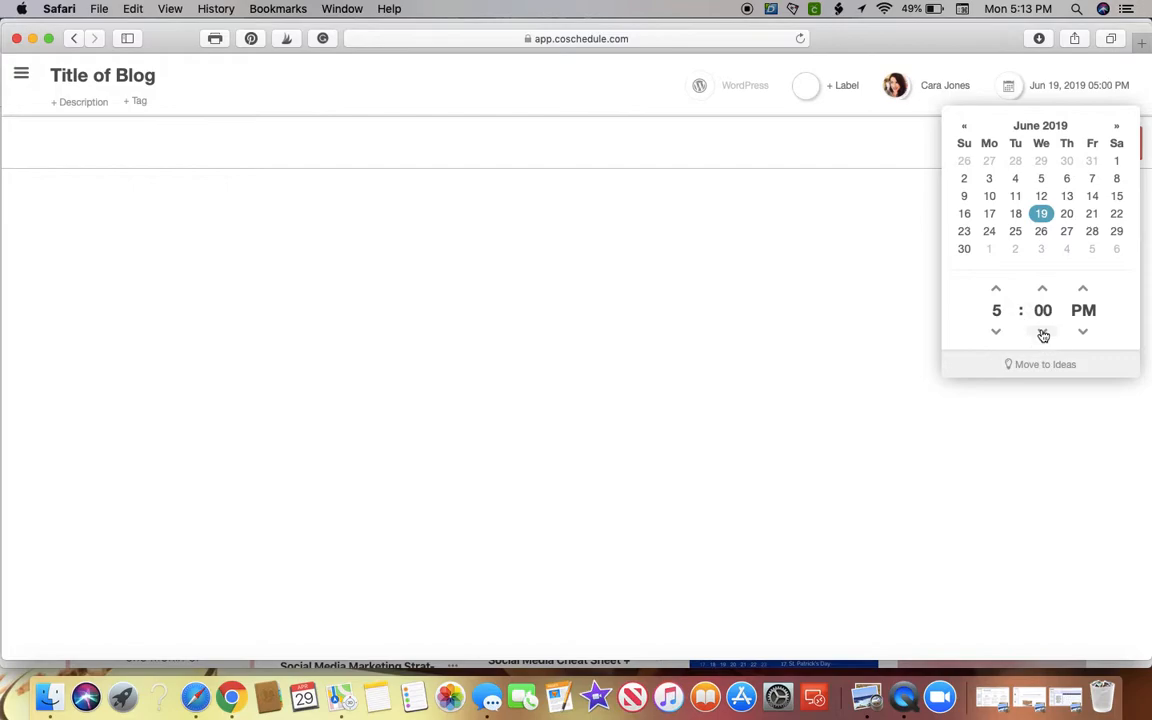
left_click(979, 72)
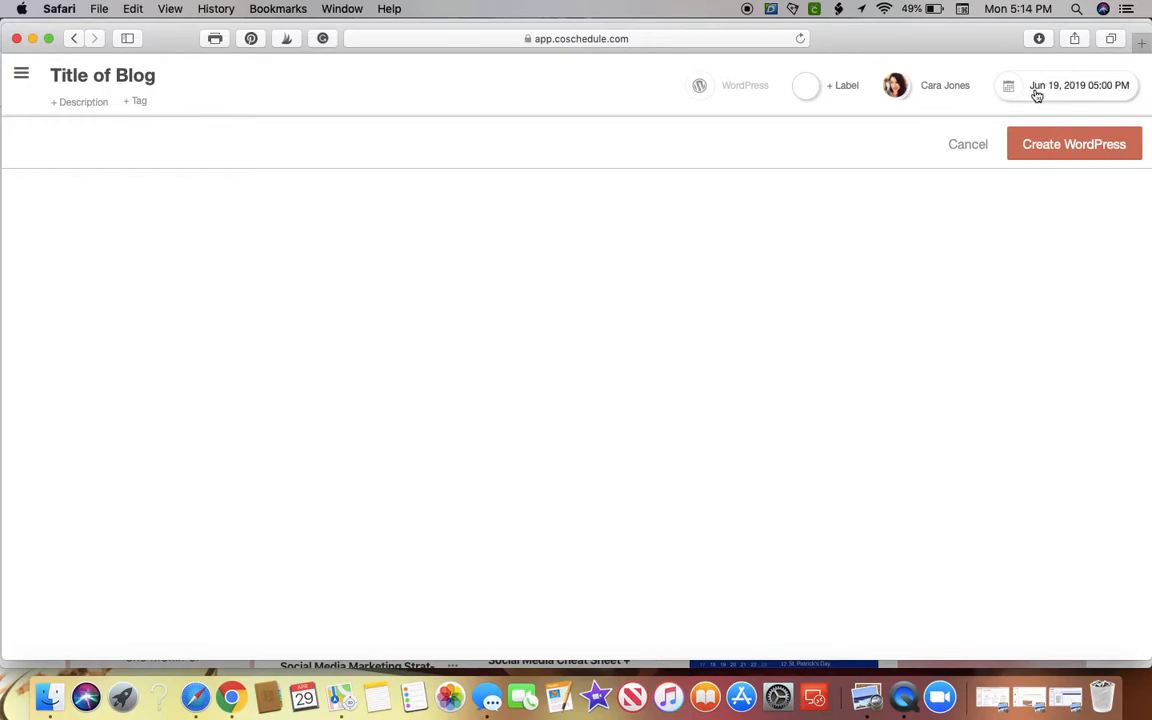
left_click(1043, 148)
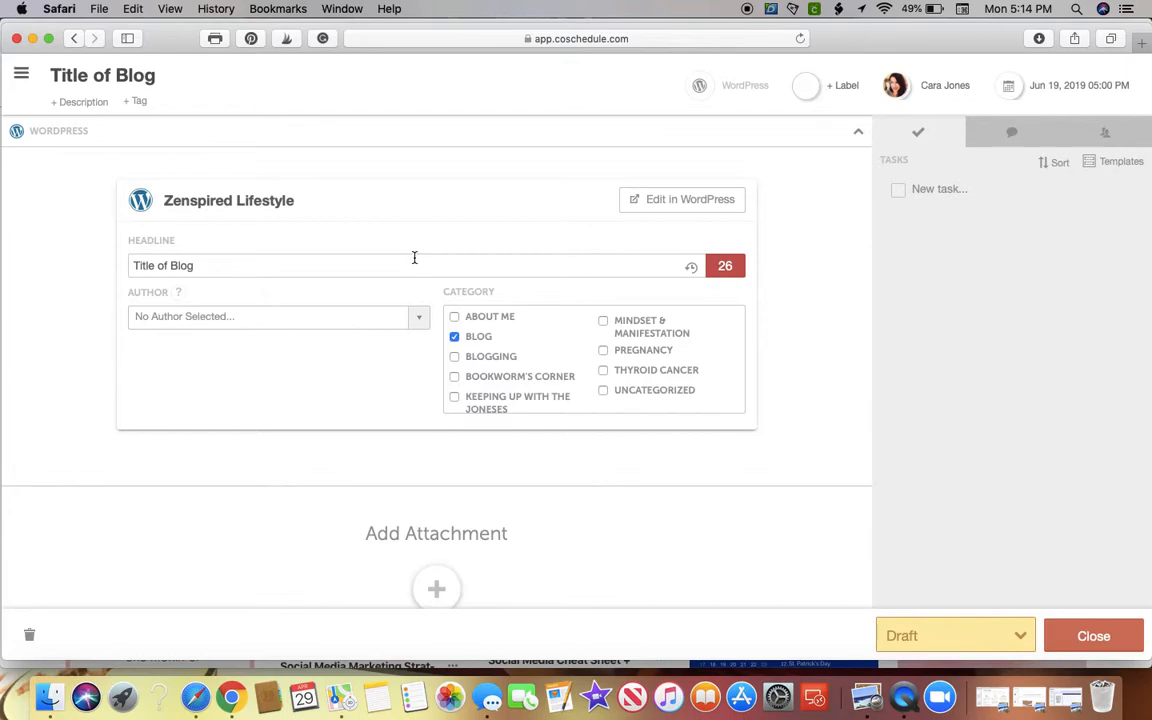
Assign the blog owner as the author of the WordPress post
scroll(490, 230, "down", 1)
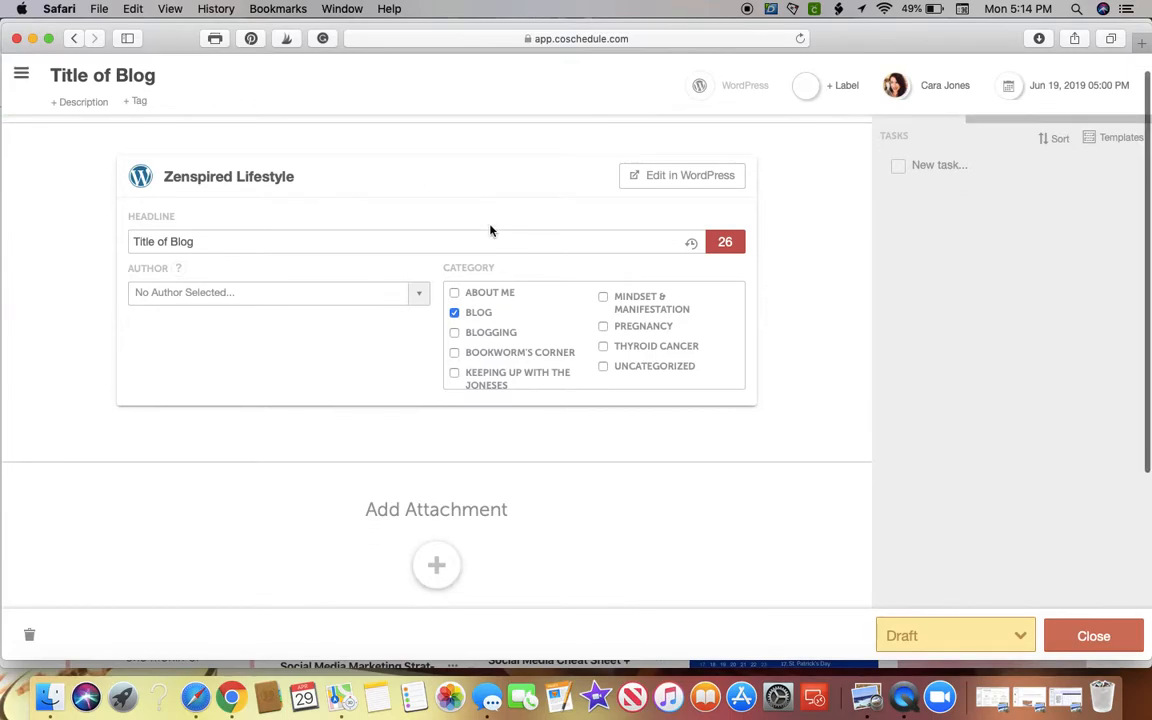
scroll(490, 230, "down", 2)
scroll(490, 228, "up", 3)
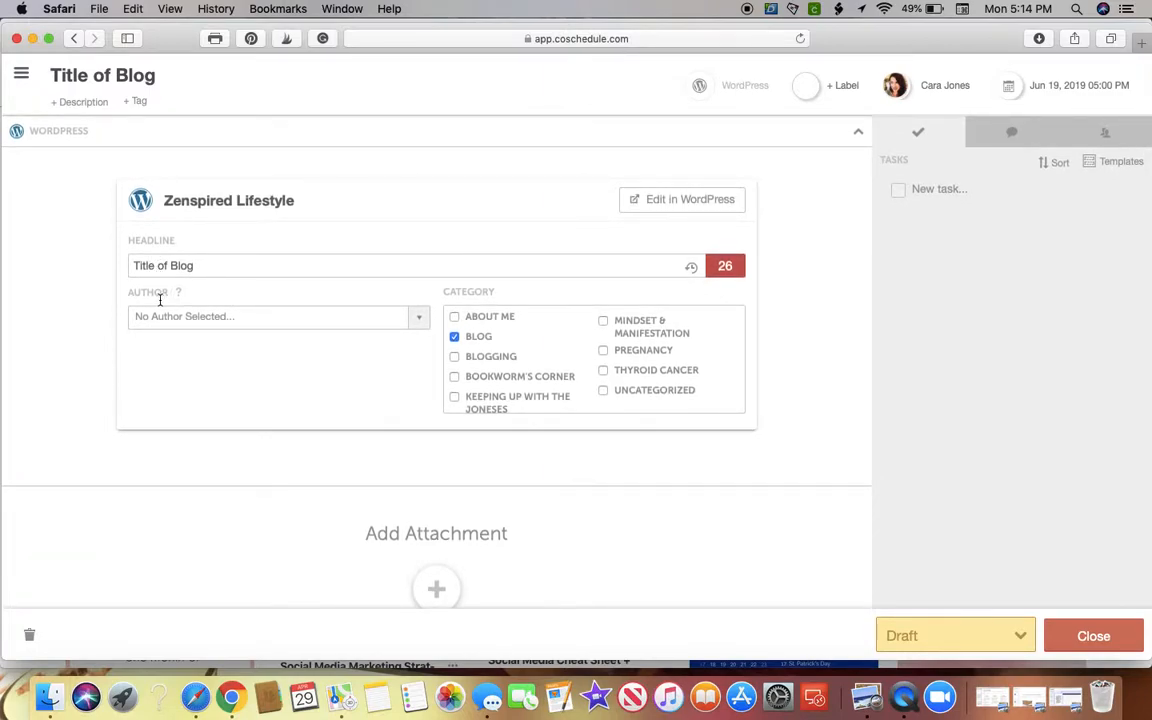
left_click(172, 318)
left_click(170, 344)
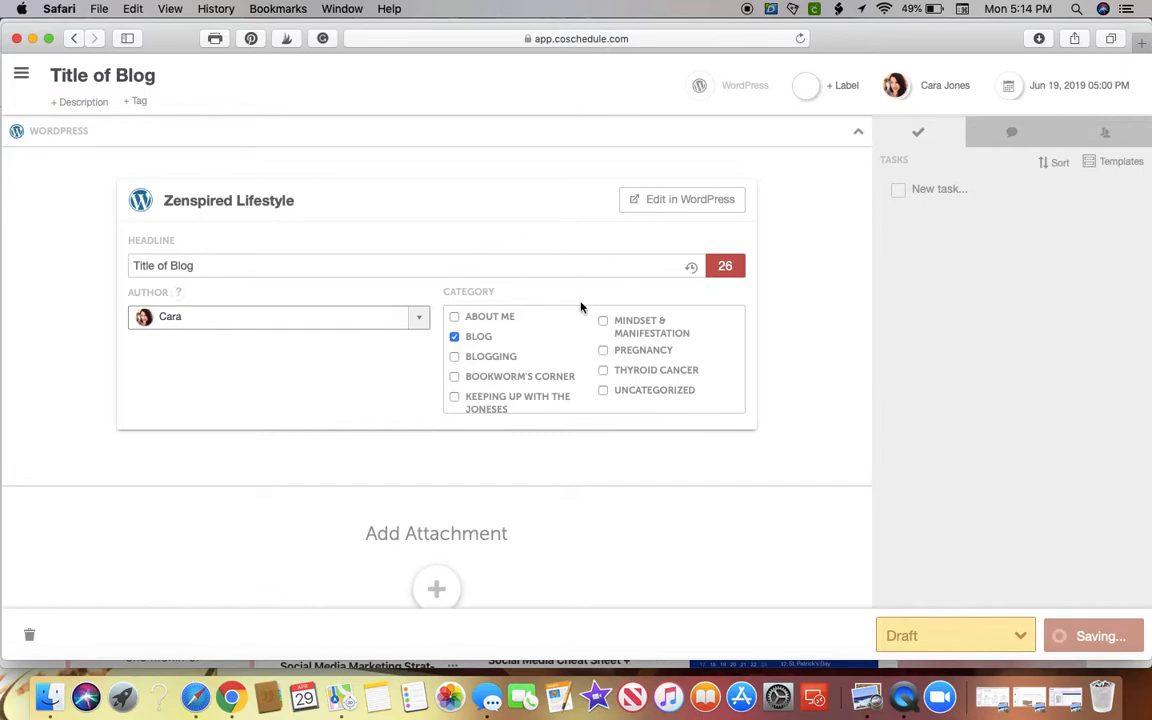
Add a Text Editor attachment to the post
scroll(583, 307, "down", 1)
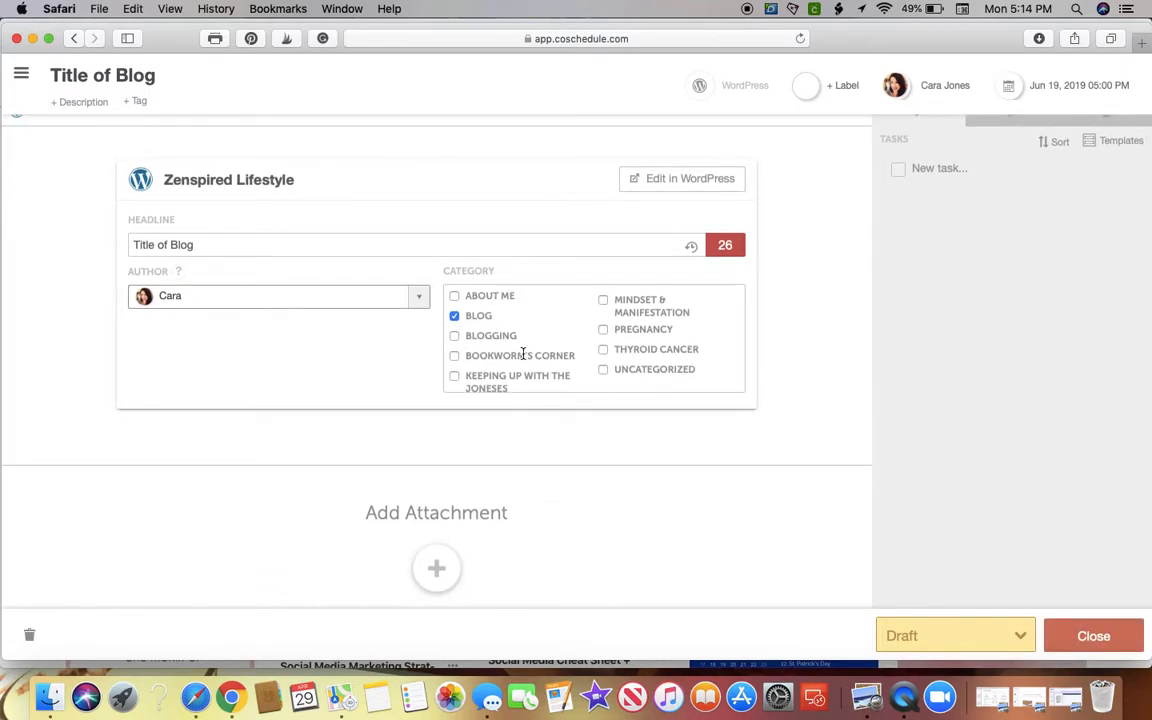
scroll(583, 350, "down", 5)
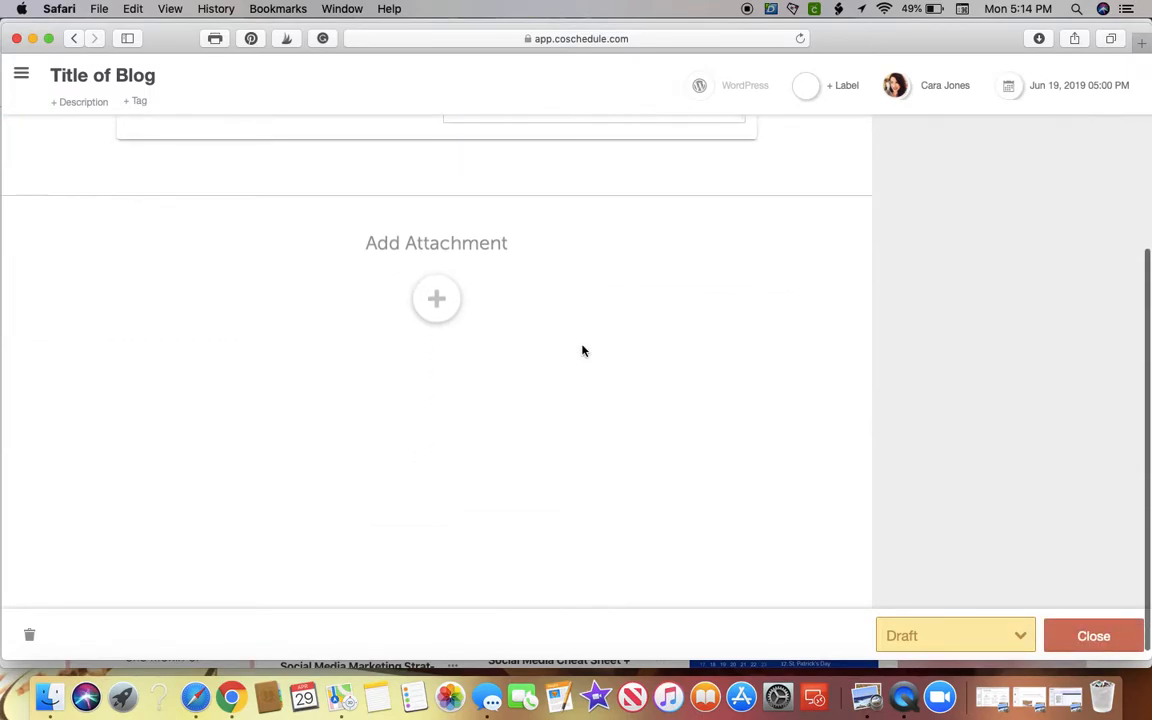
scroll(583, 350, "up", 6)
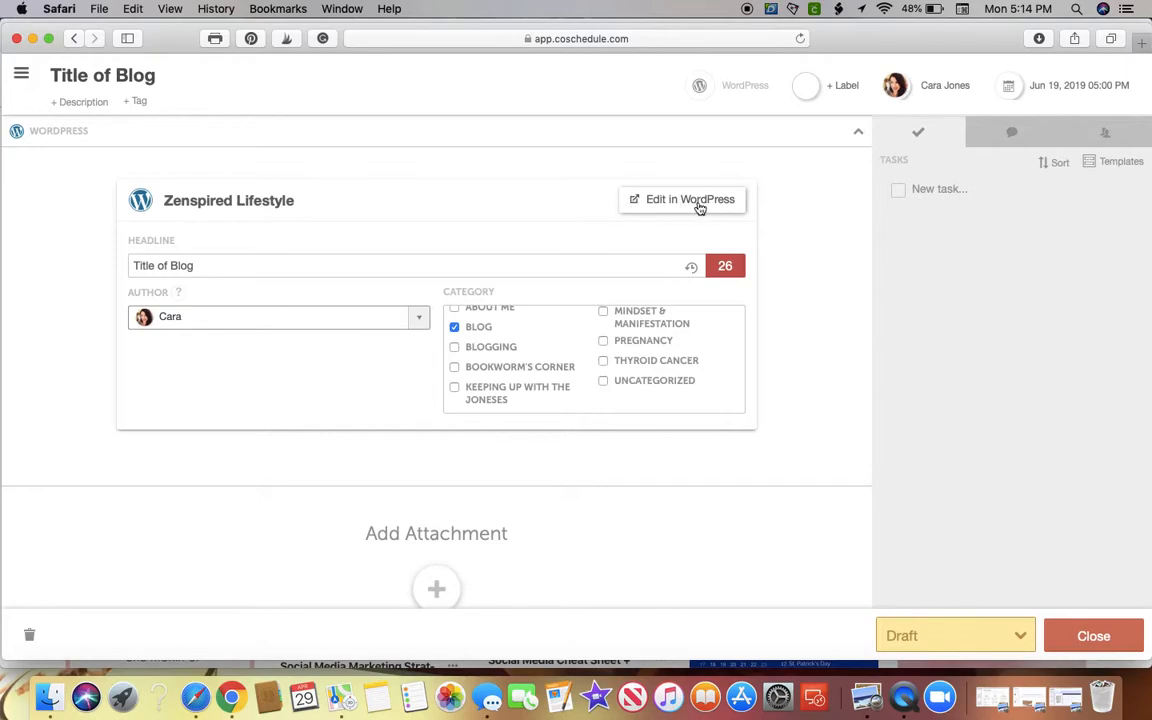
scroll(759, 326, "down", 3)
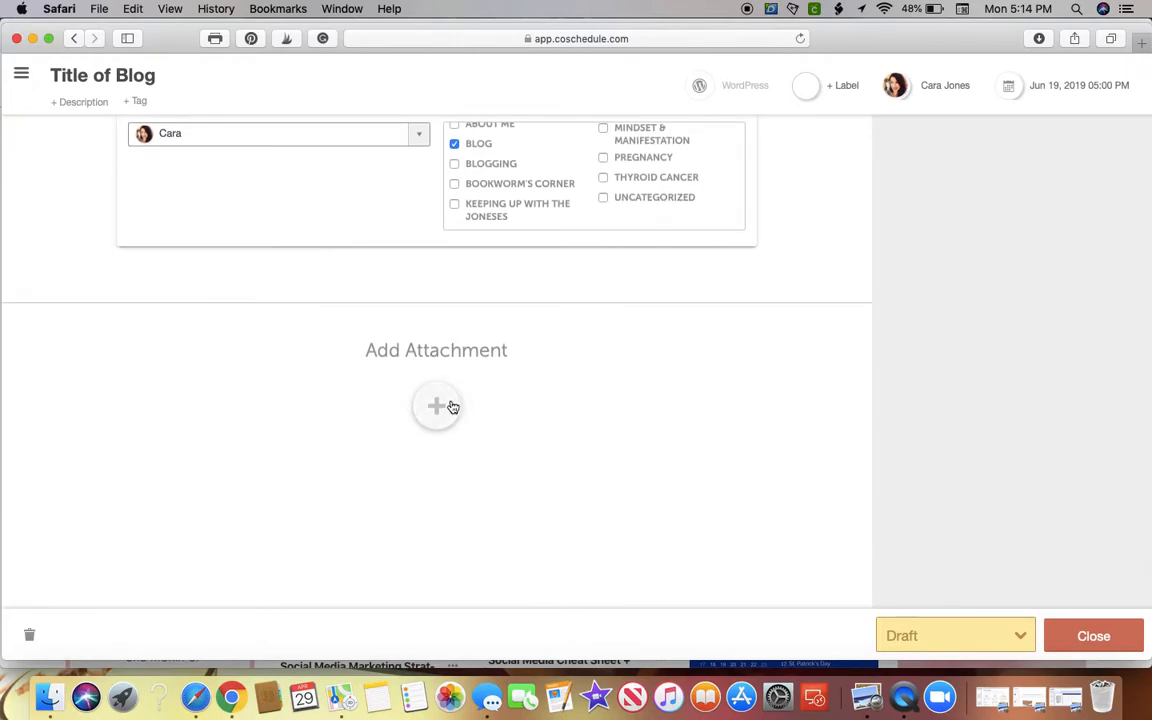
left_click(452, 405)
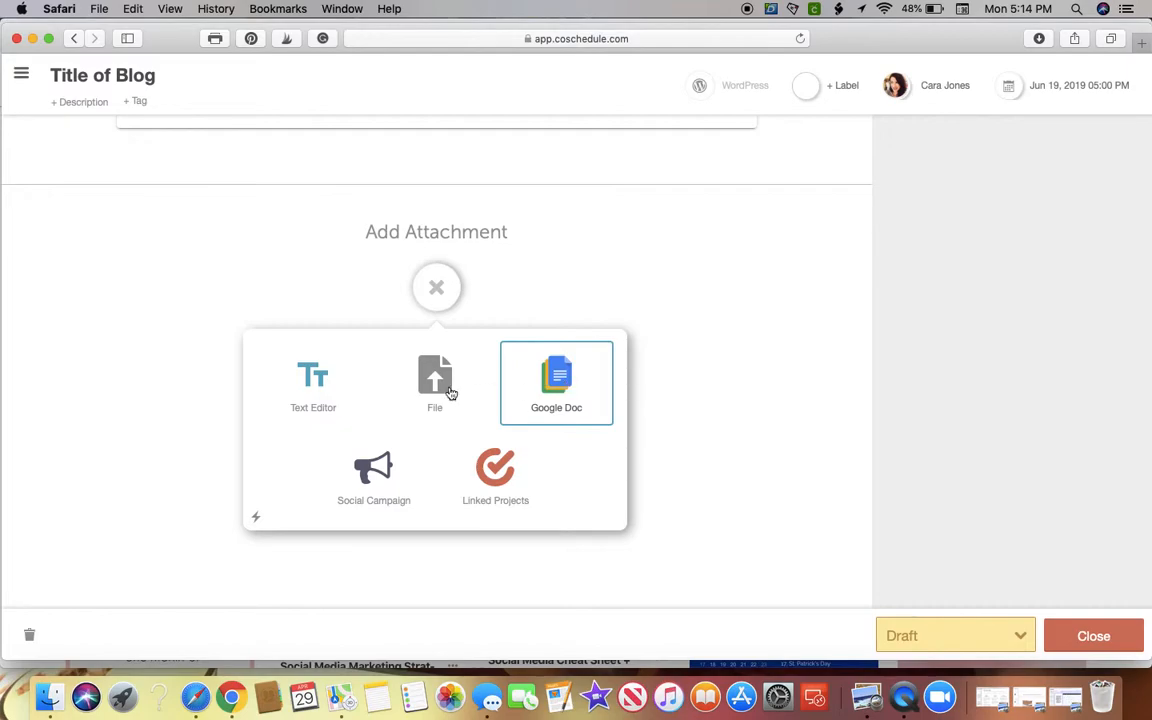
left_click(295, 396)
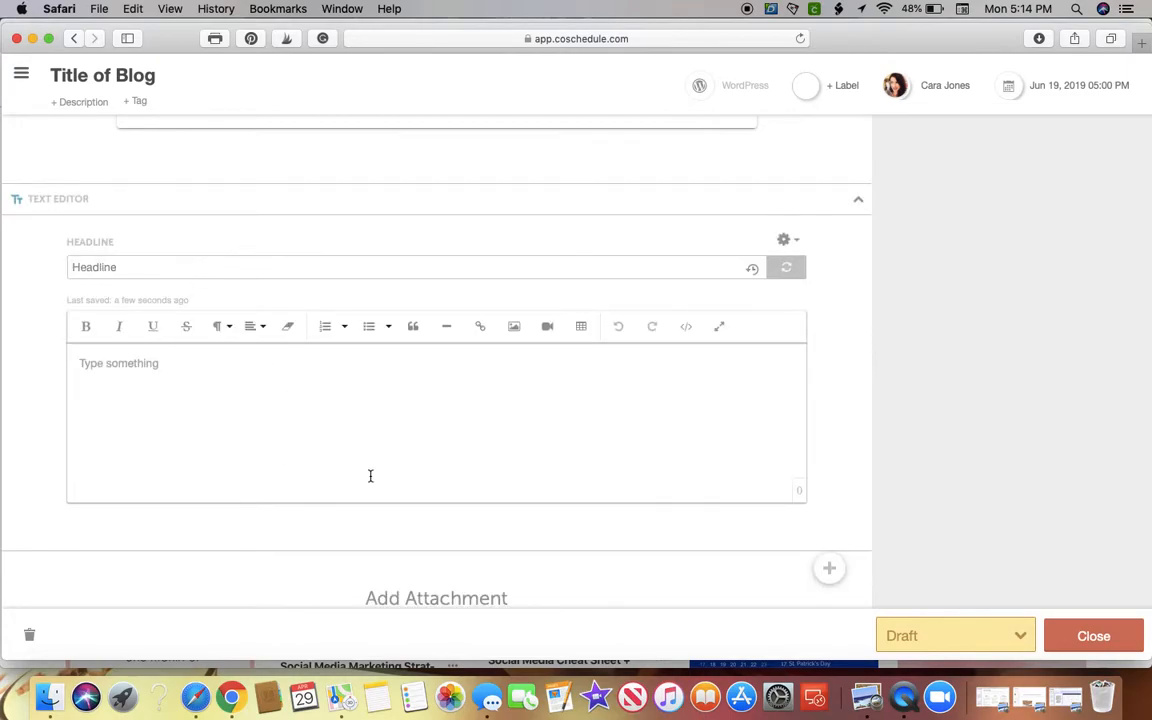
scroll(560, 505, "down", 5)
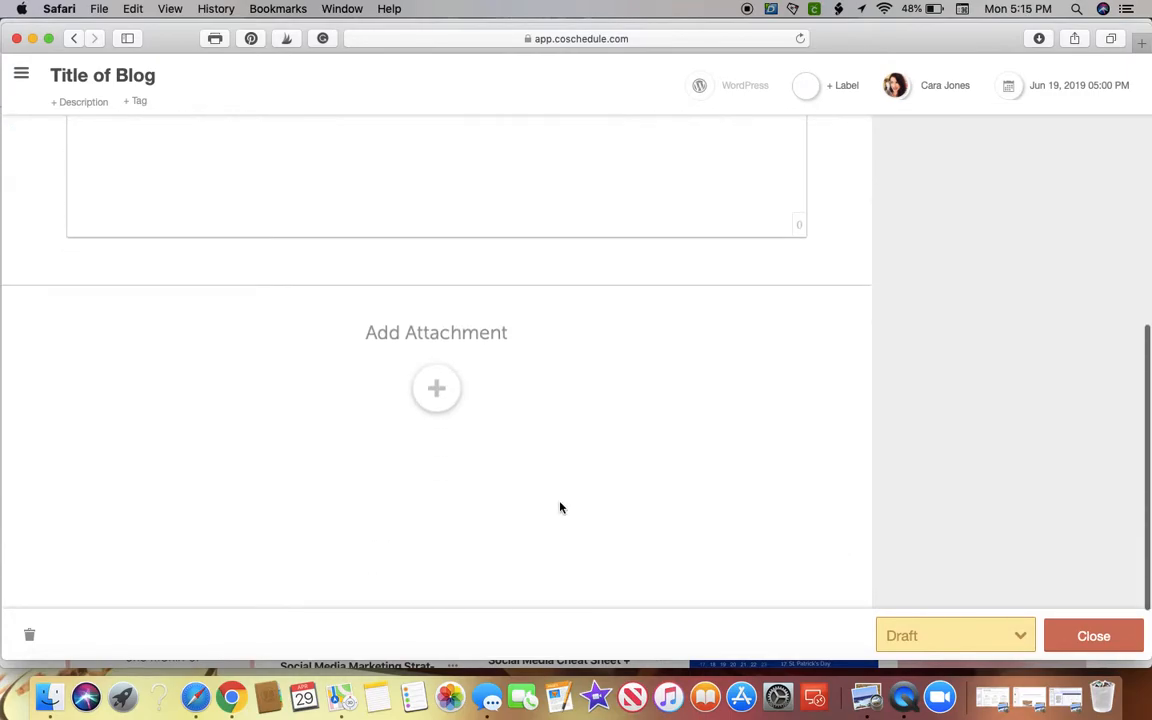
scroll(560, 505, "up", 10)
scroll(606, 450, "down", 2)
scroll(606, 450, "up", 4)
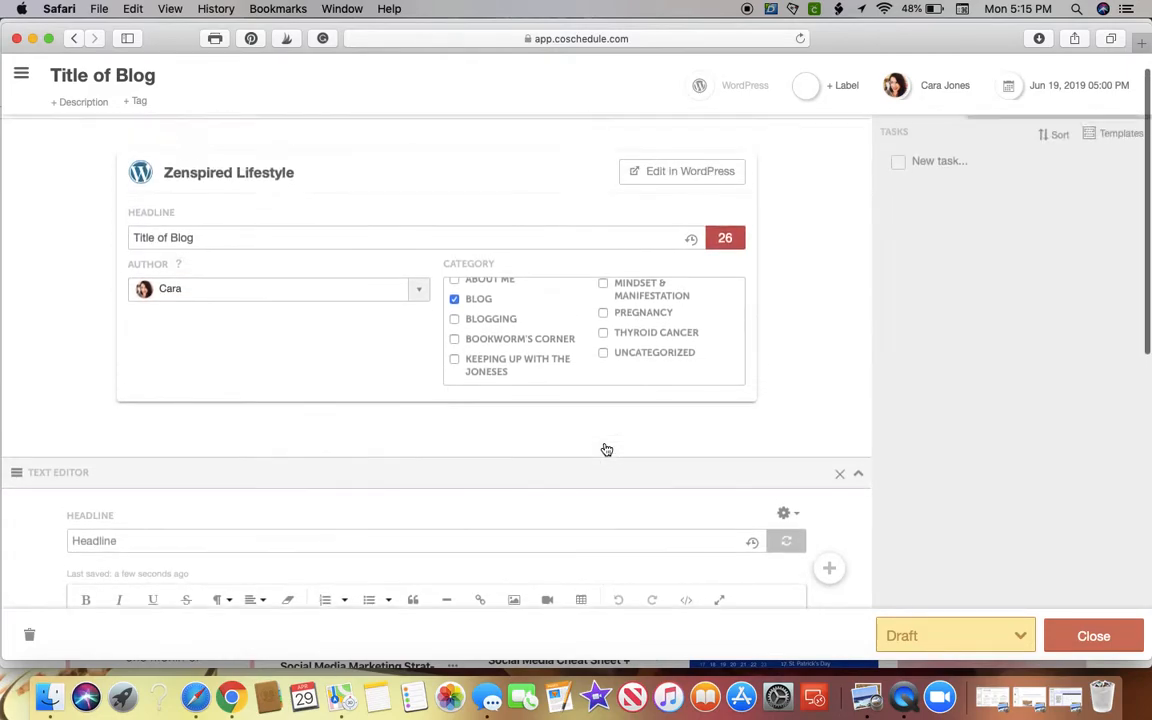
scroll(783, 351, "down", 3)
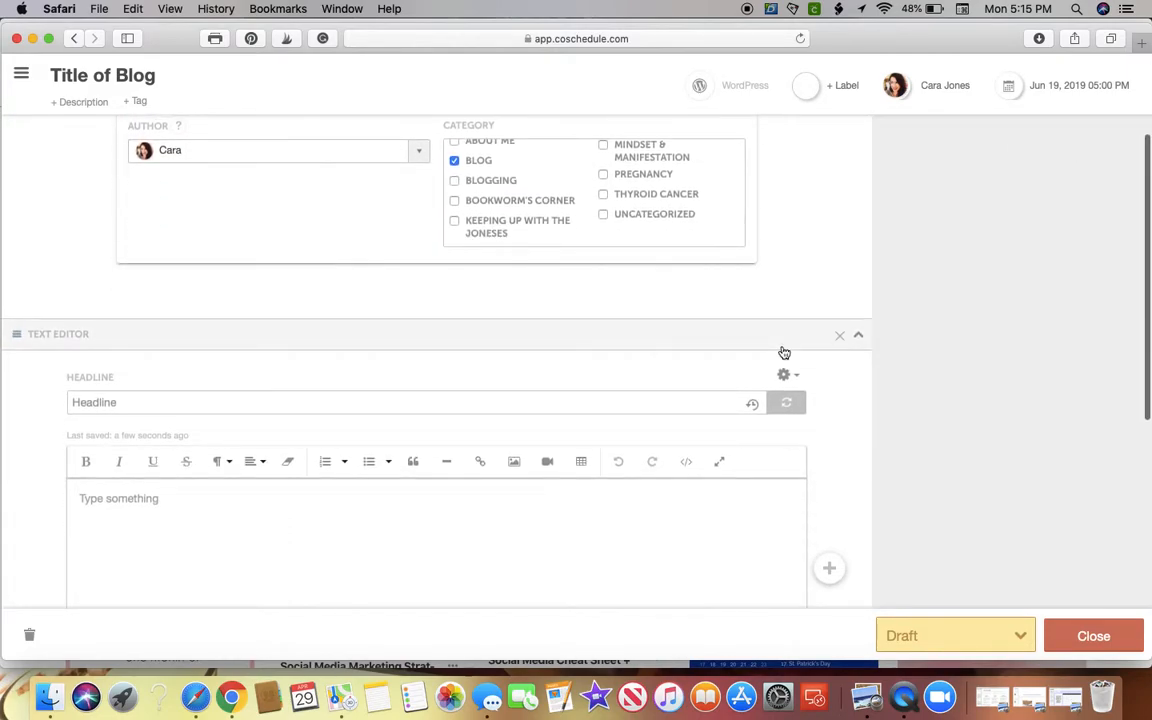
Remove the Text Editor attachment from the post and confirm its deletion
left_click(838, 336)
left_click(771, 226)
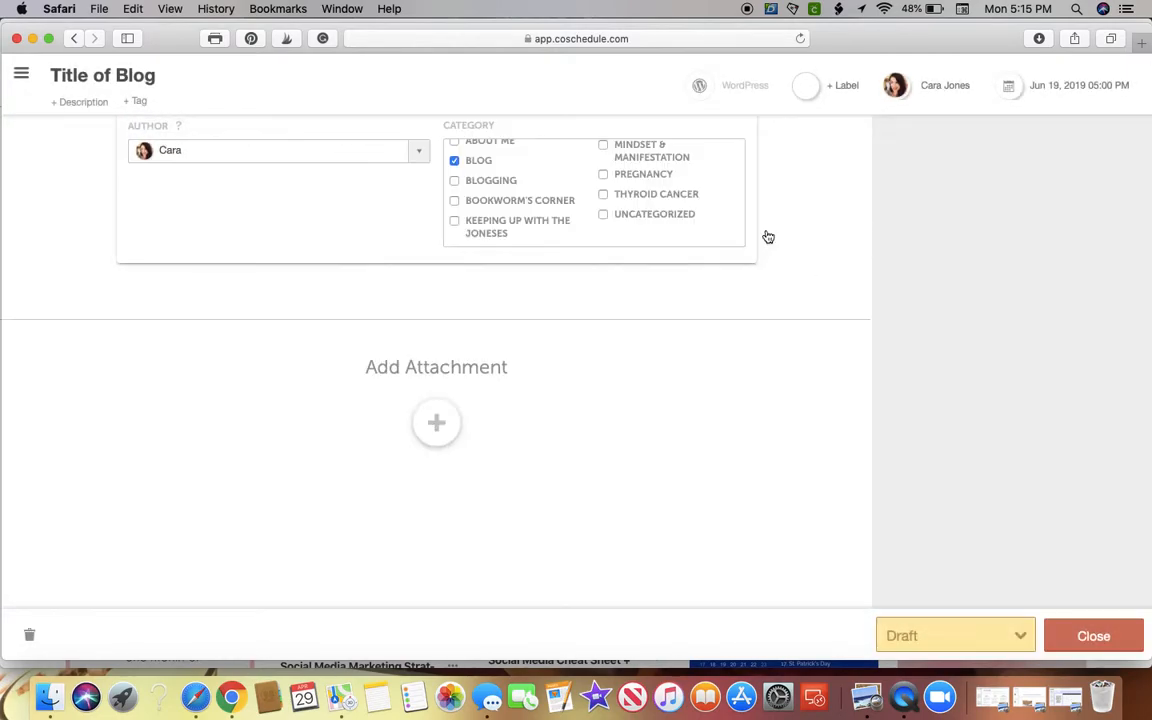
Apply the Blog Post task template to the post, ignoring weekends
scroll(443, 425, "down", 3)
scroll(443, 425, "up", 6)
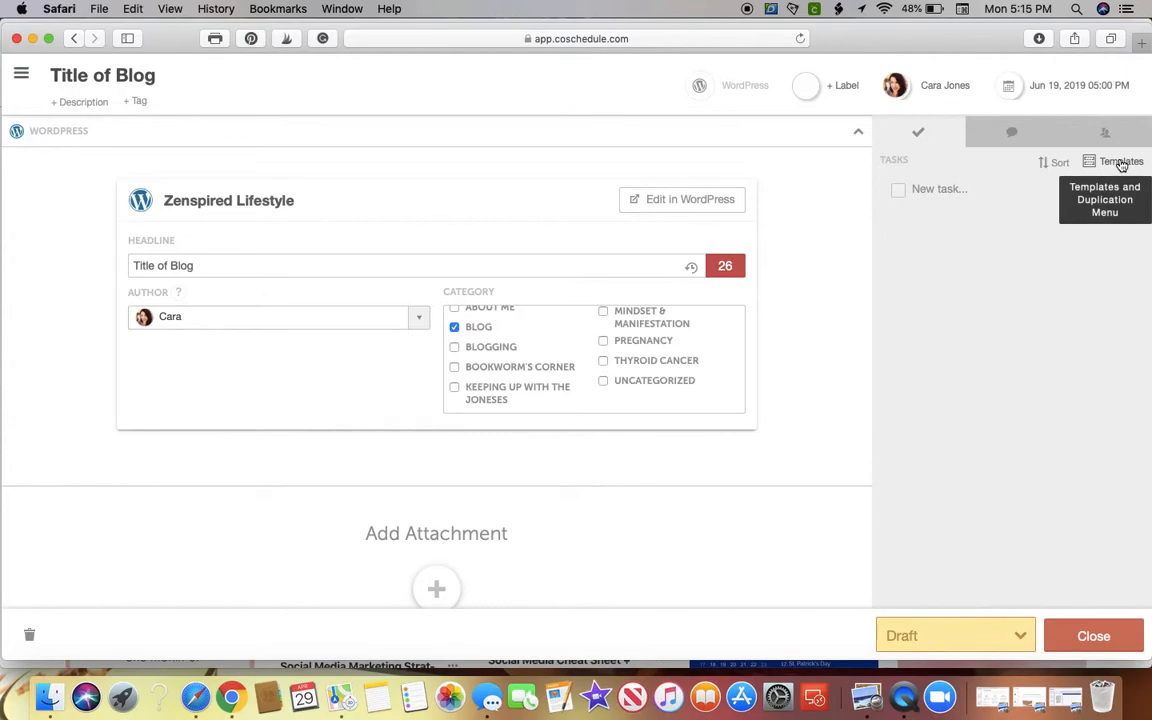
left_click(934, 188)
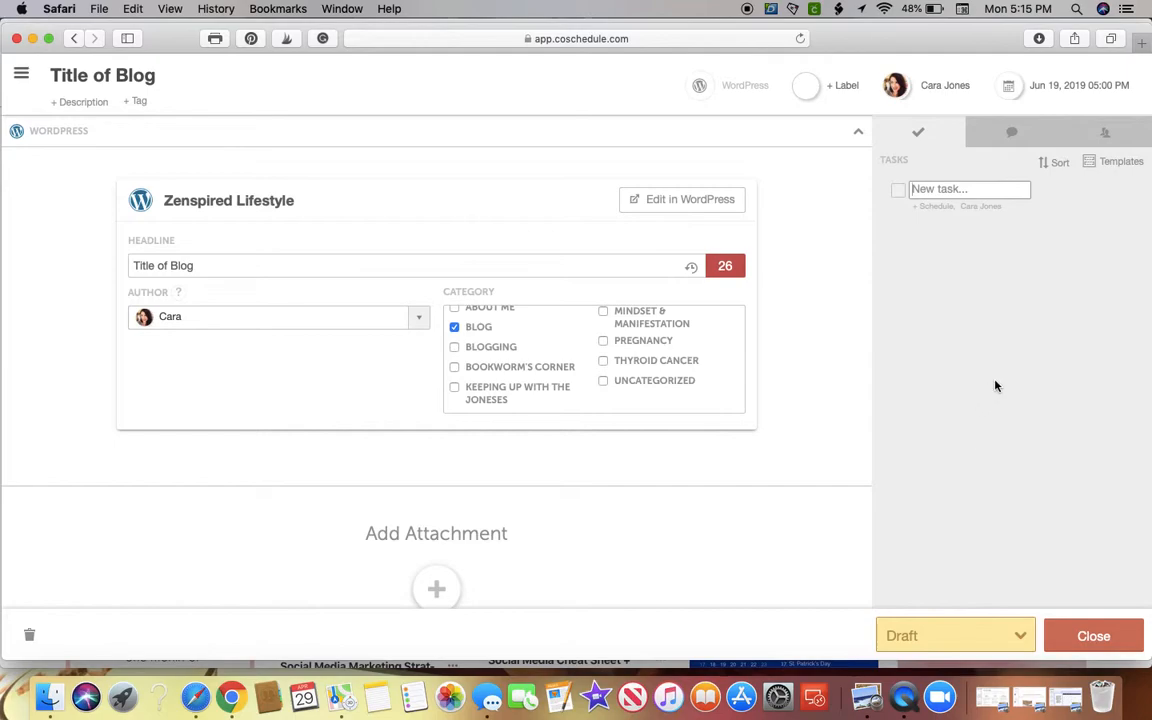
left_click(1121, 161)
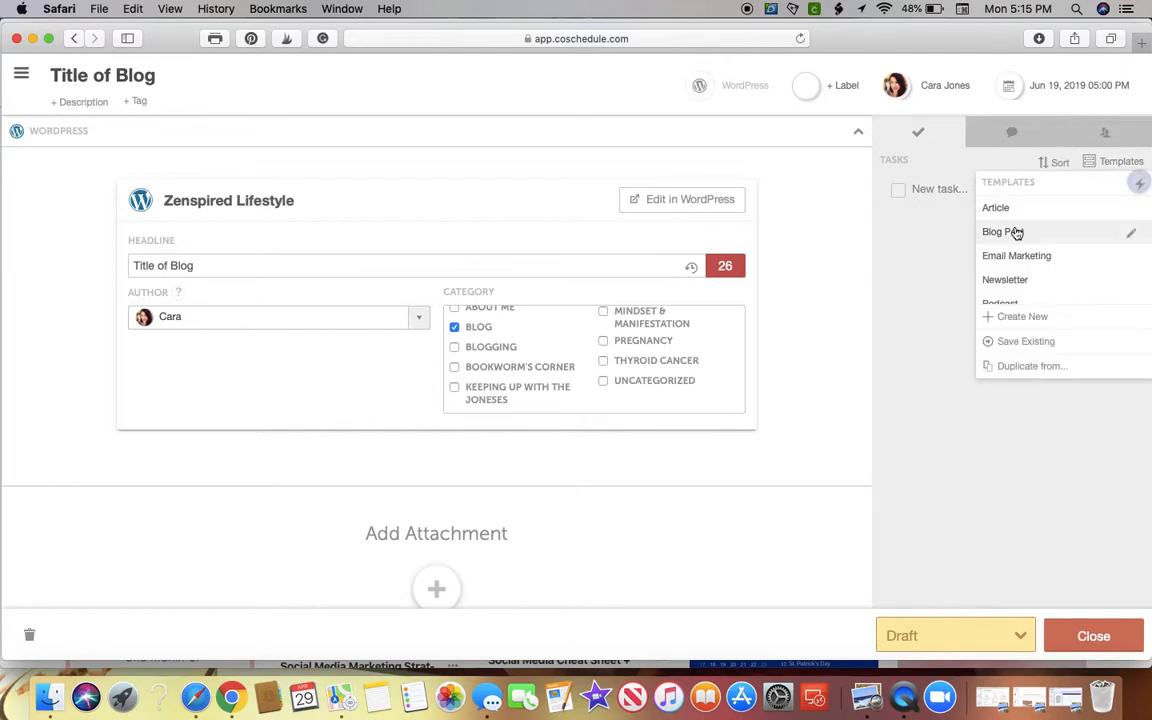
left_click(1016, 232)
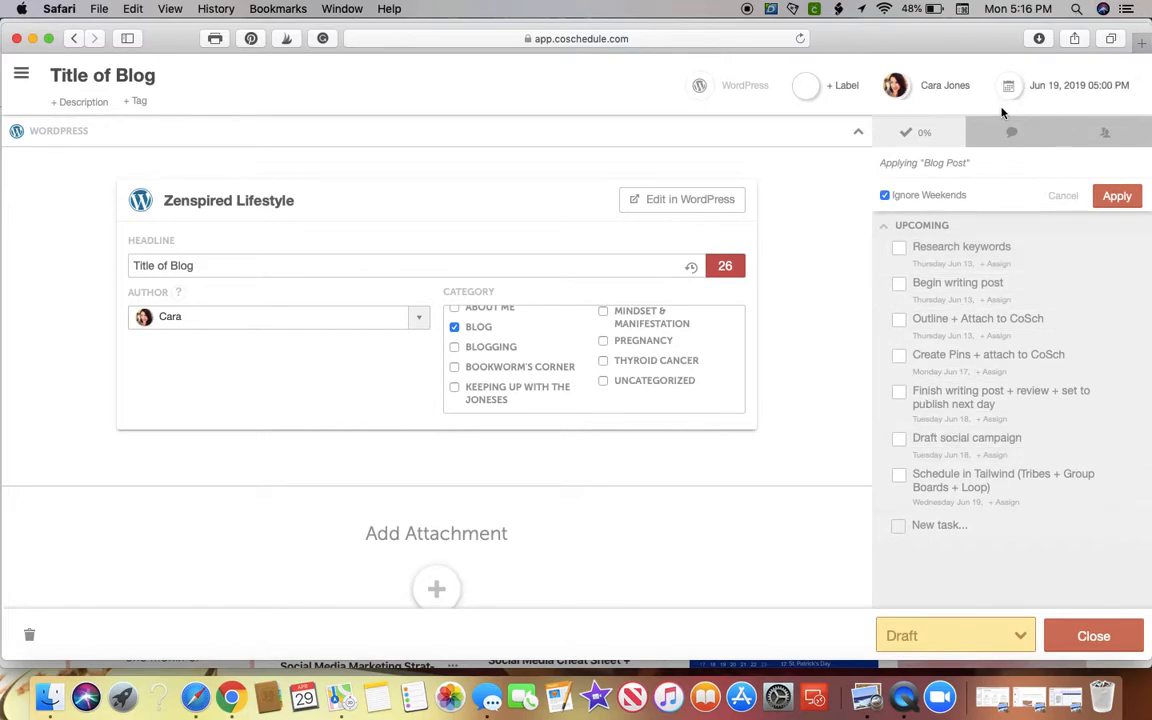
left_click(1117, 196)
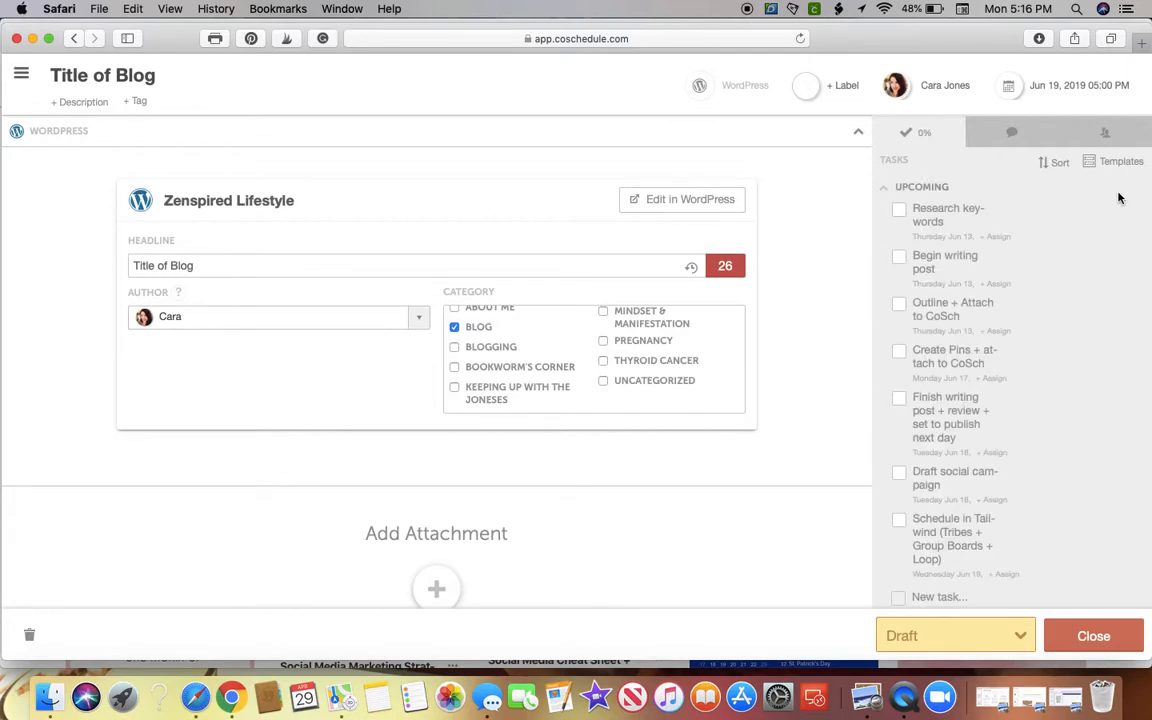
Close the post and check its template tasks on June 13 in the May 20 - June 17 calendar
left_click(1094, 630)
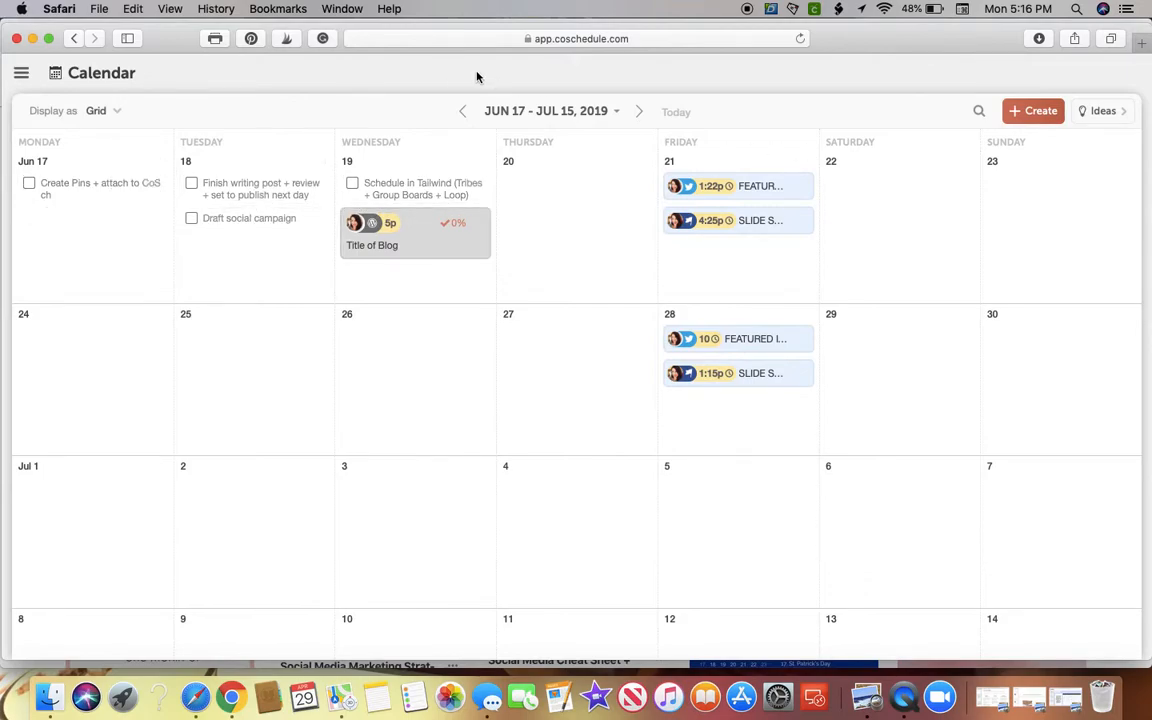
left_click(465, 112)
scroll(675, 479, "down", 5)
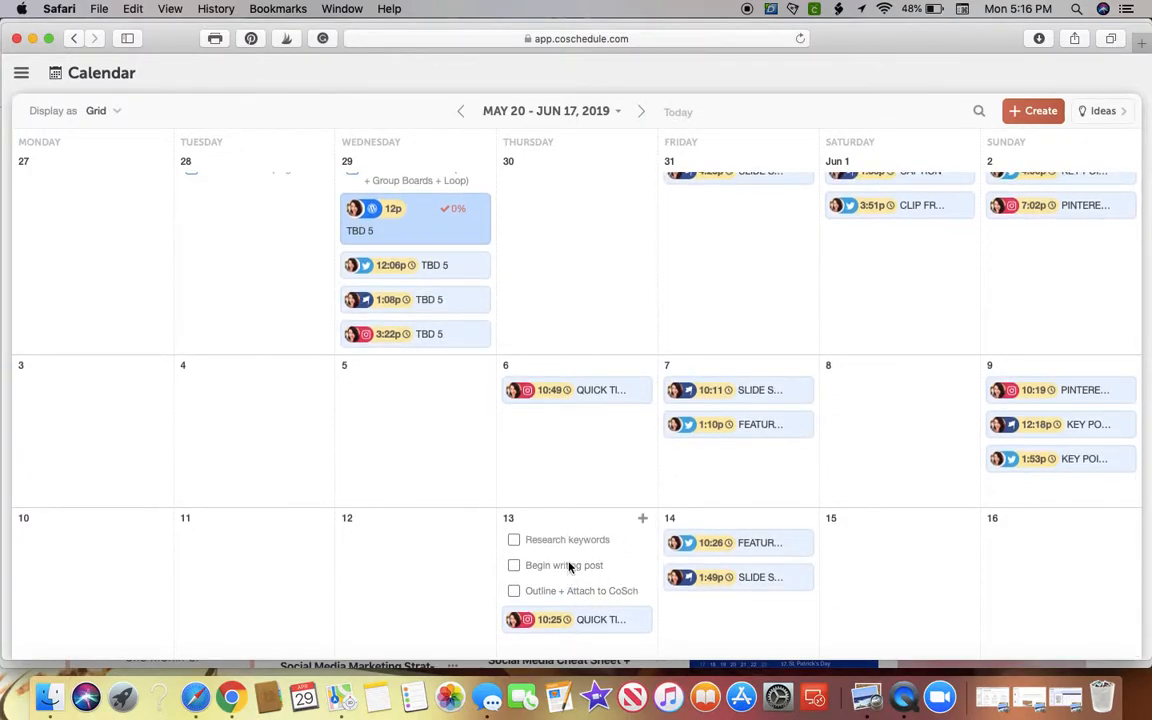
mouse_move(569, 549)
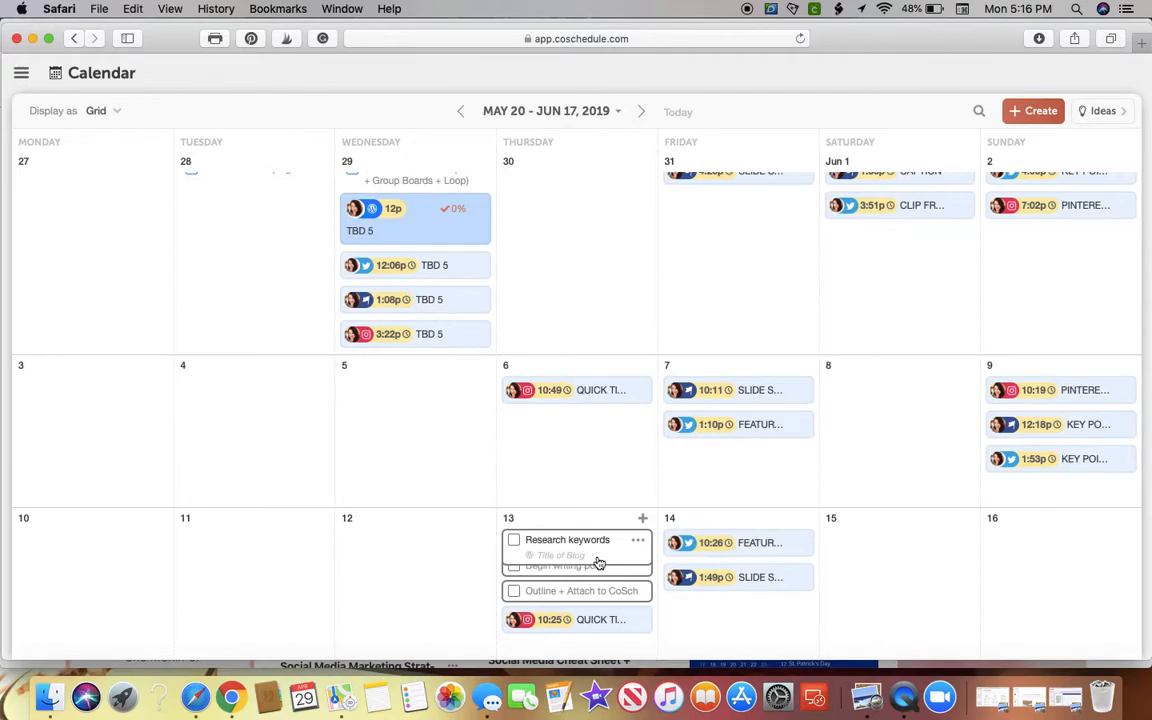
mouse_move(586, 576)
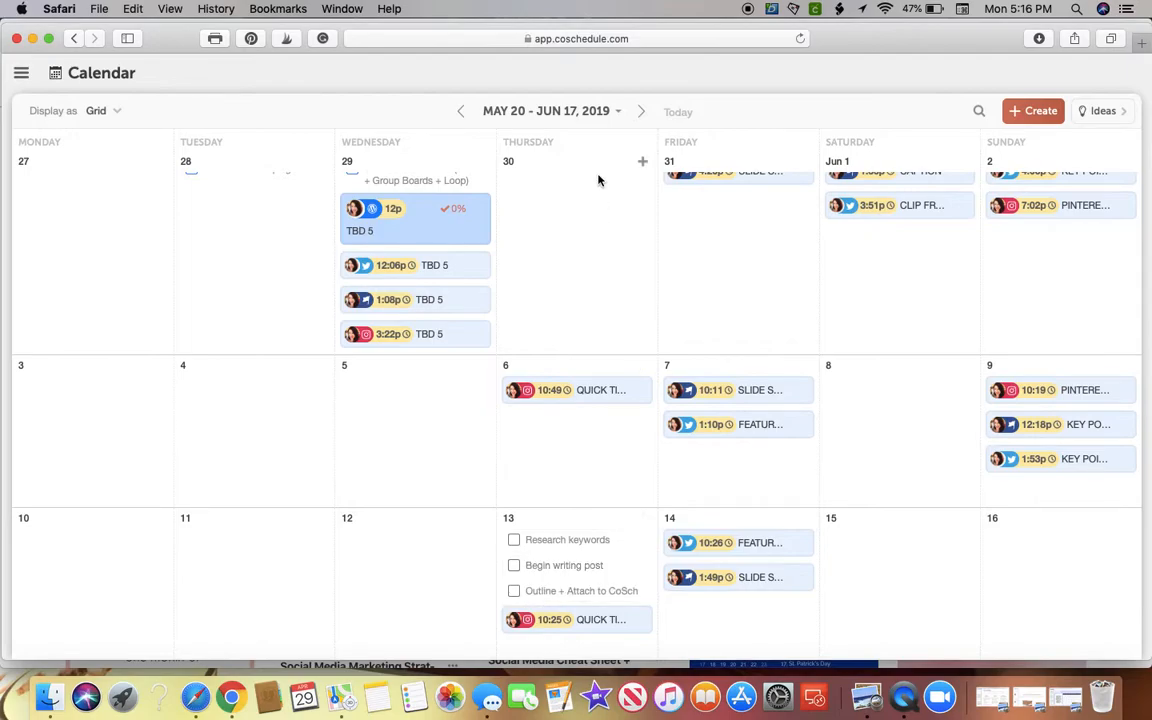
Reopen the "Title of Blog" post on June 19 and open it for editing in WordPress
left_click(640, 112)
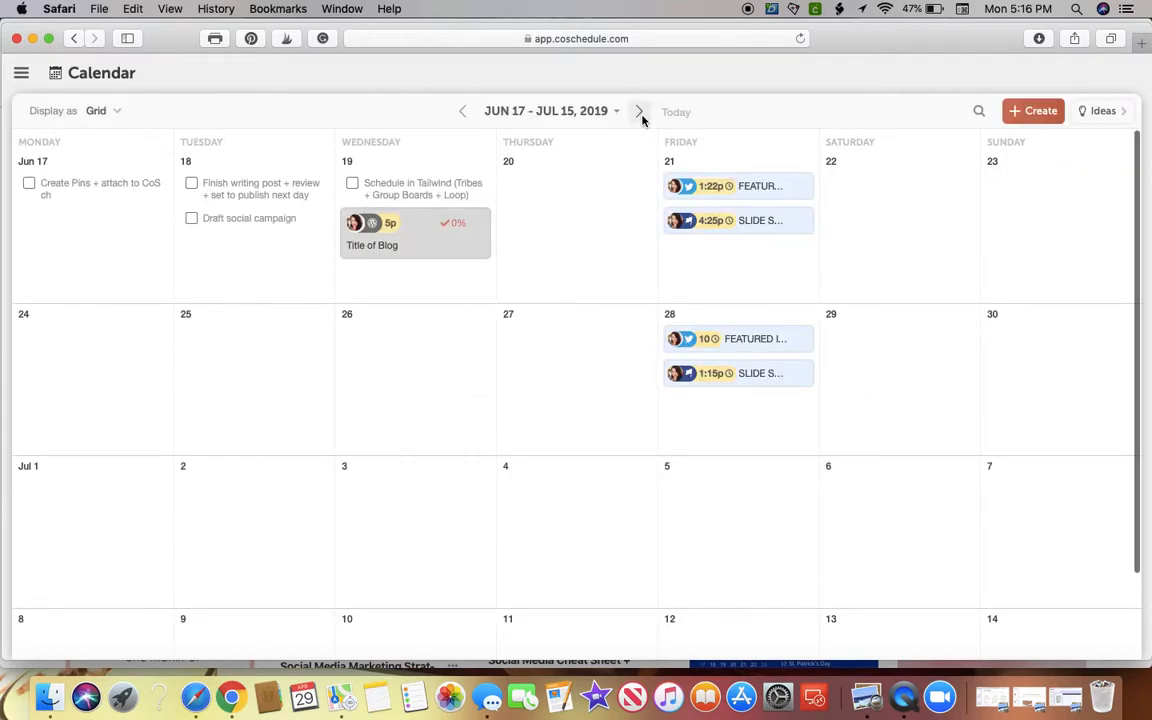
left_click(447, 248)
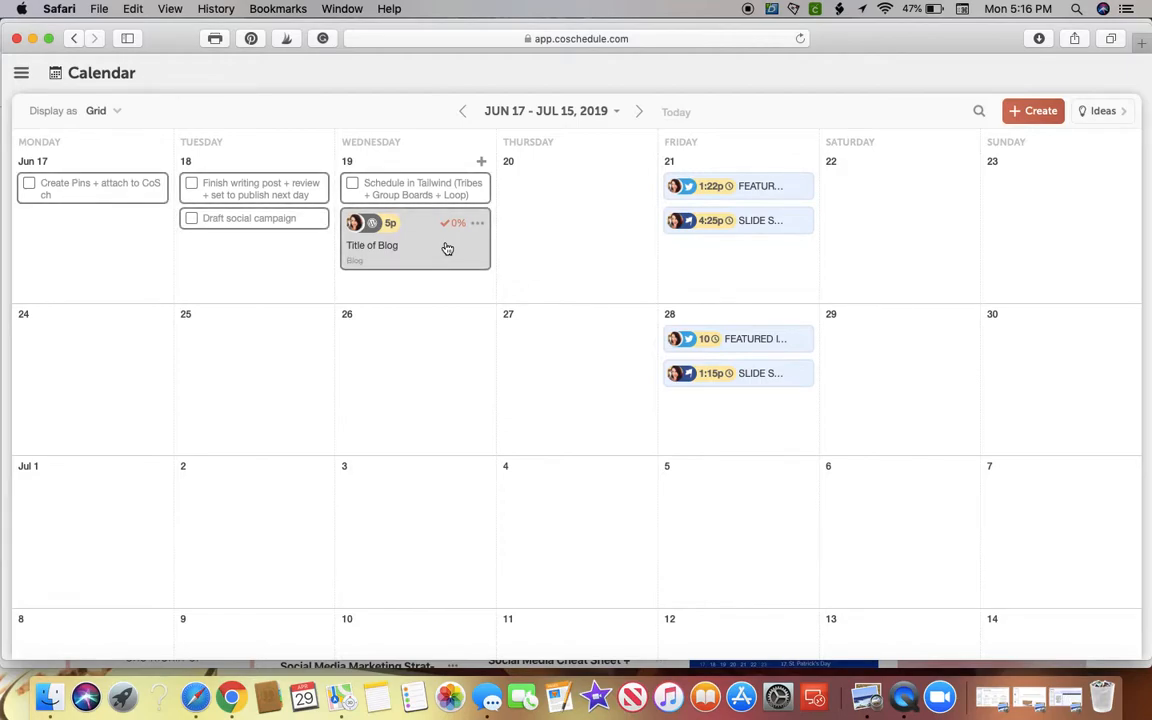
left_click(447, 251)
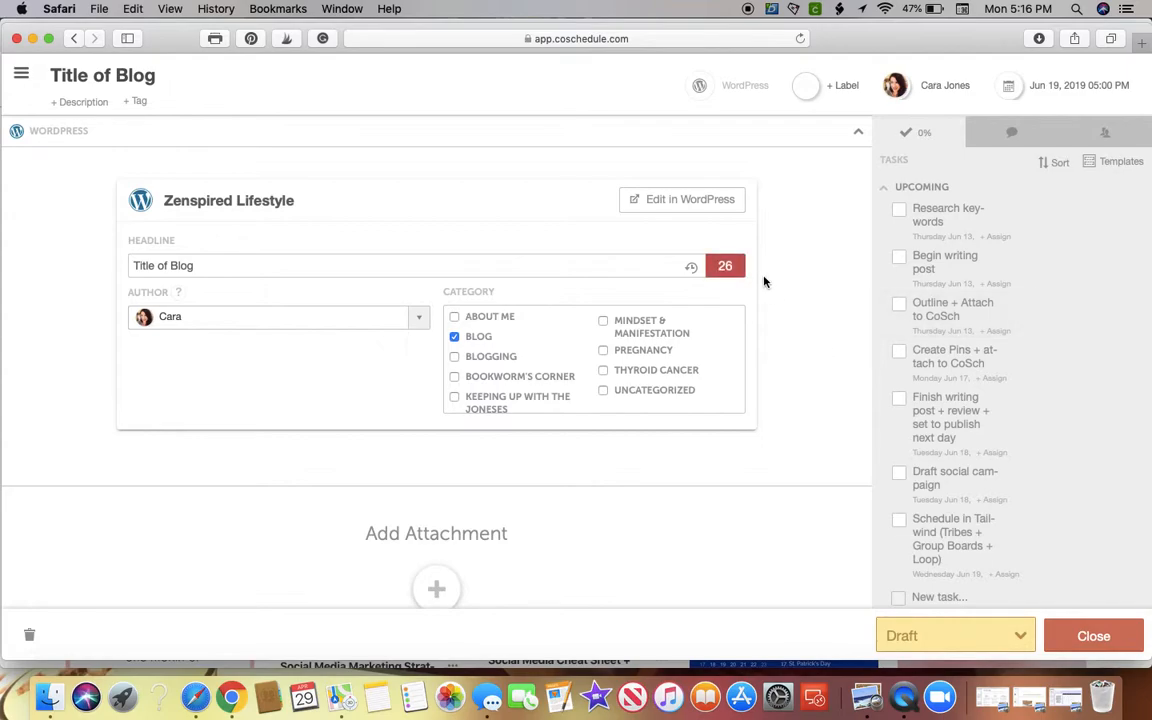
left_click(667, 201)
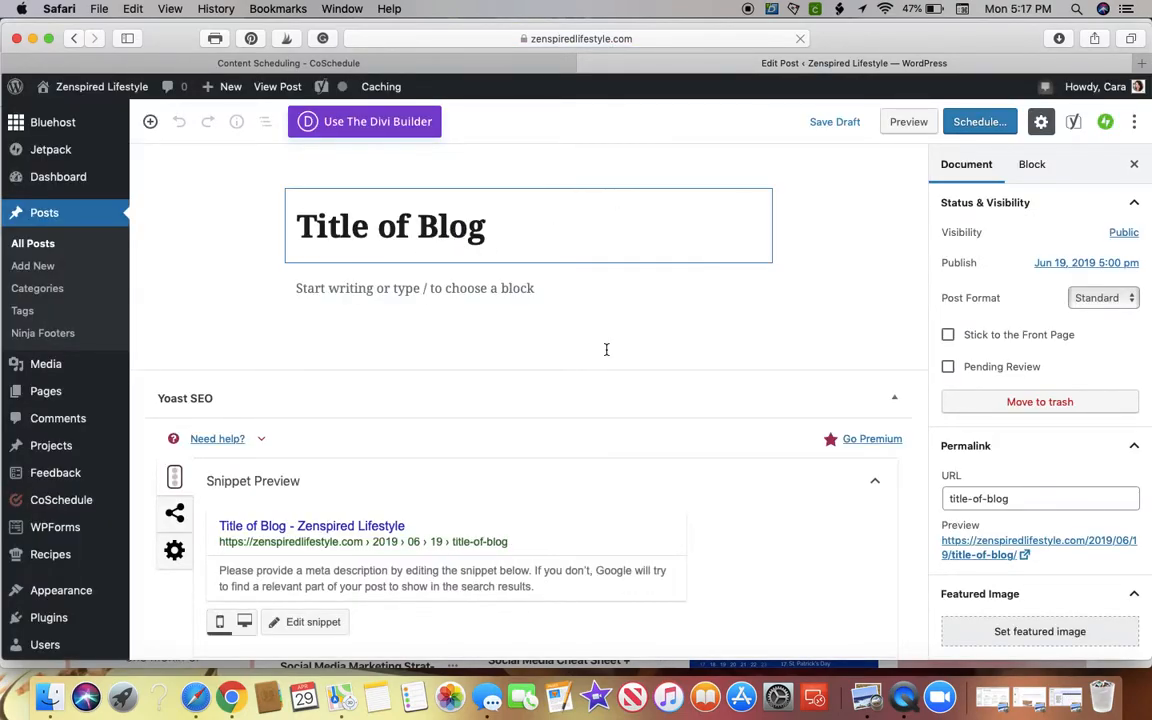
Examine the Yoast SEO section and the CoSchedule headline analysis, tasks and attachment area below the post editor
scroll(606, 349, "down", 1)
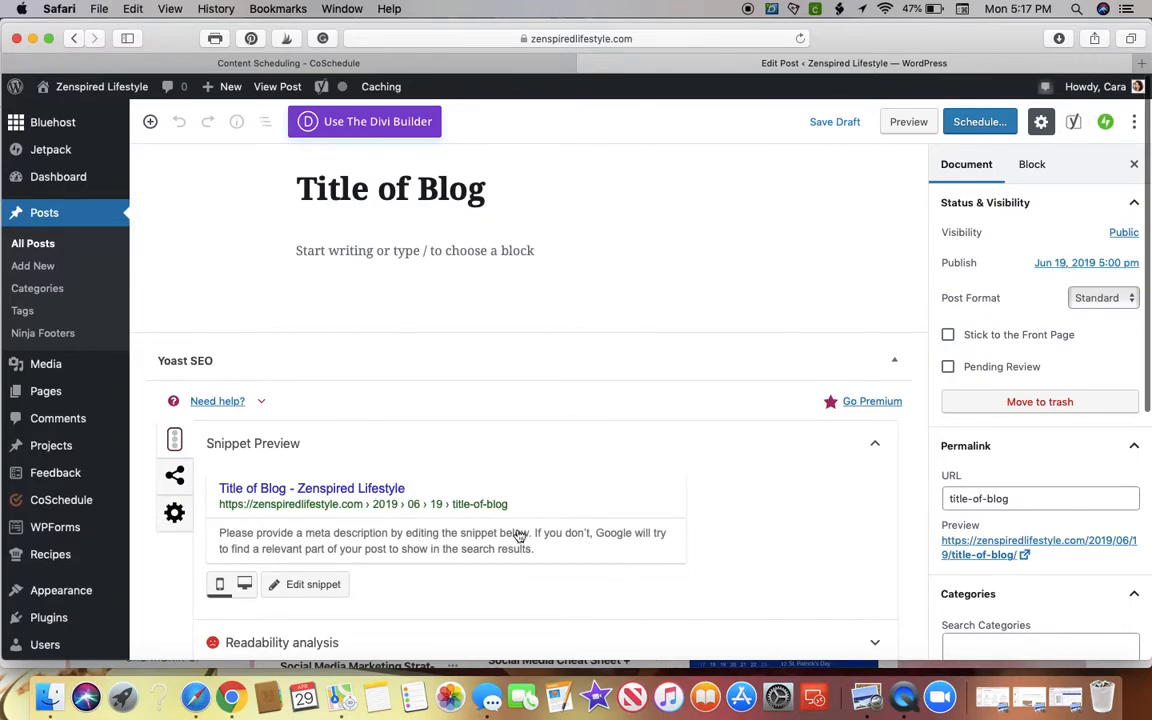
scroll(522, 537, "down", 5)
scroll(617, 465, "down", 5)
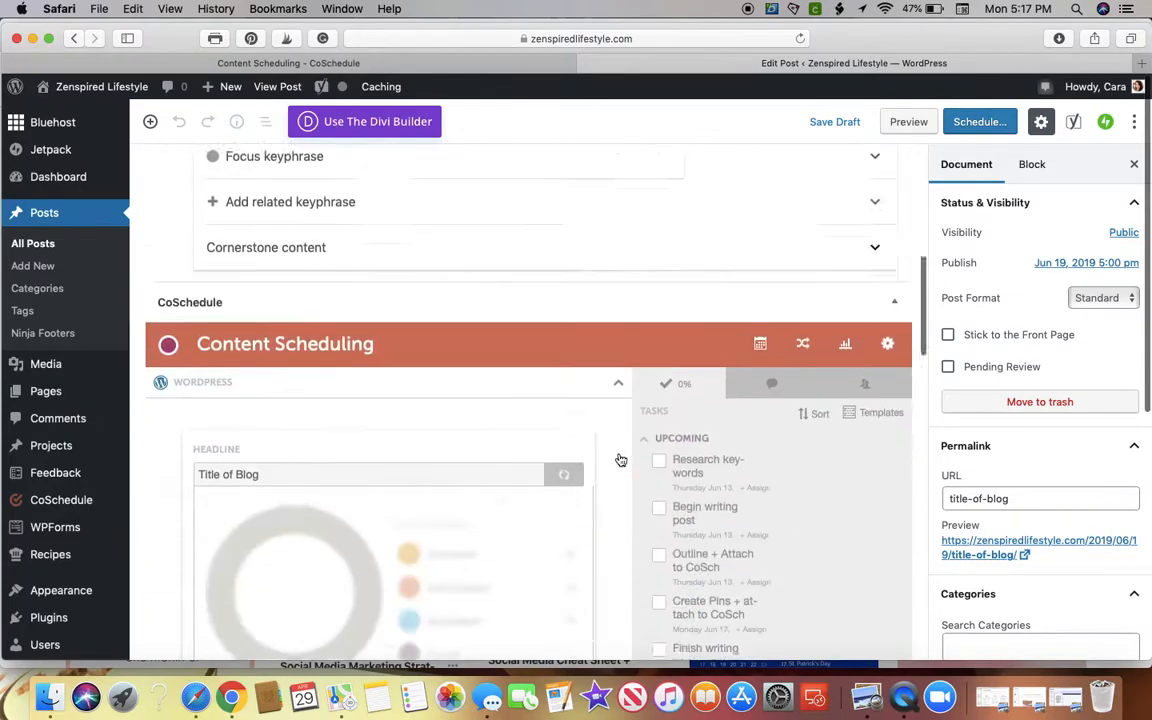
scroll(620, 459, "down", 3)
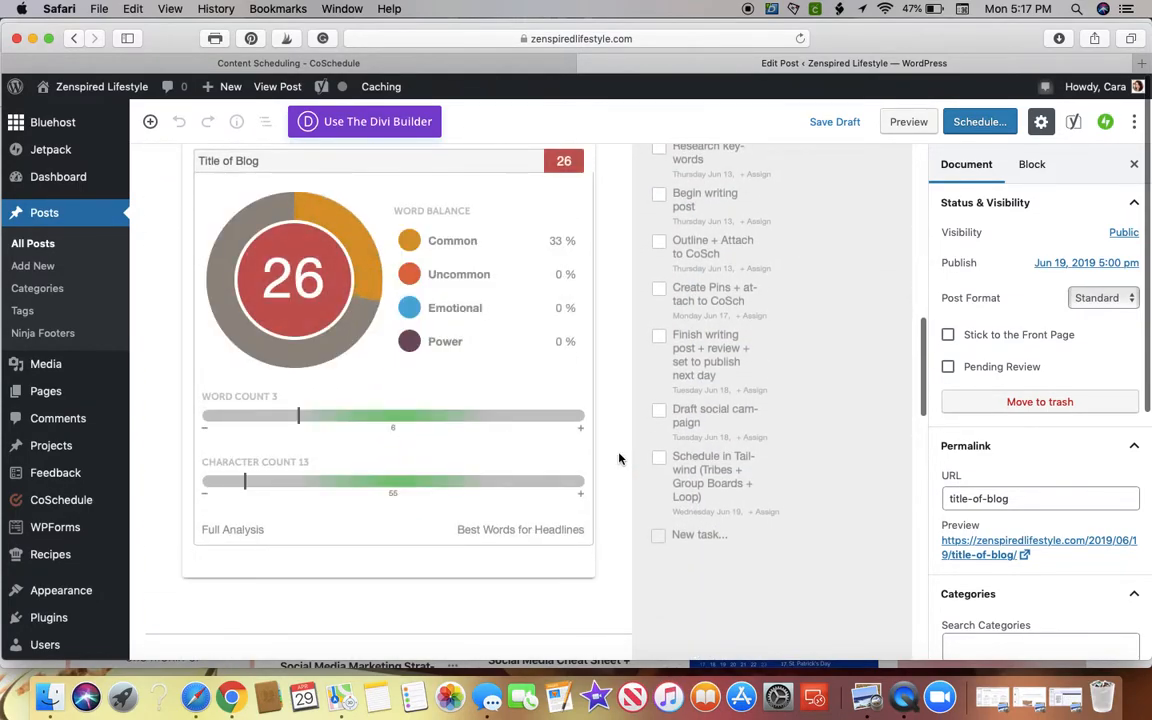
scroll(670, 490, "up", 3)
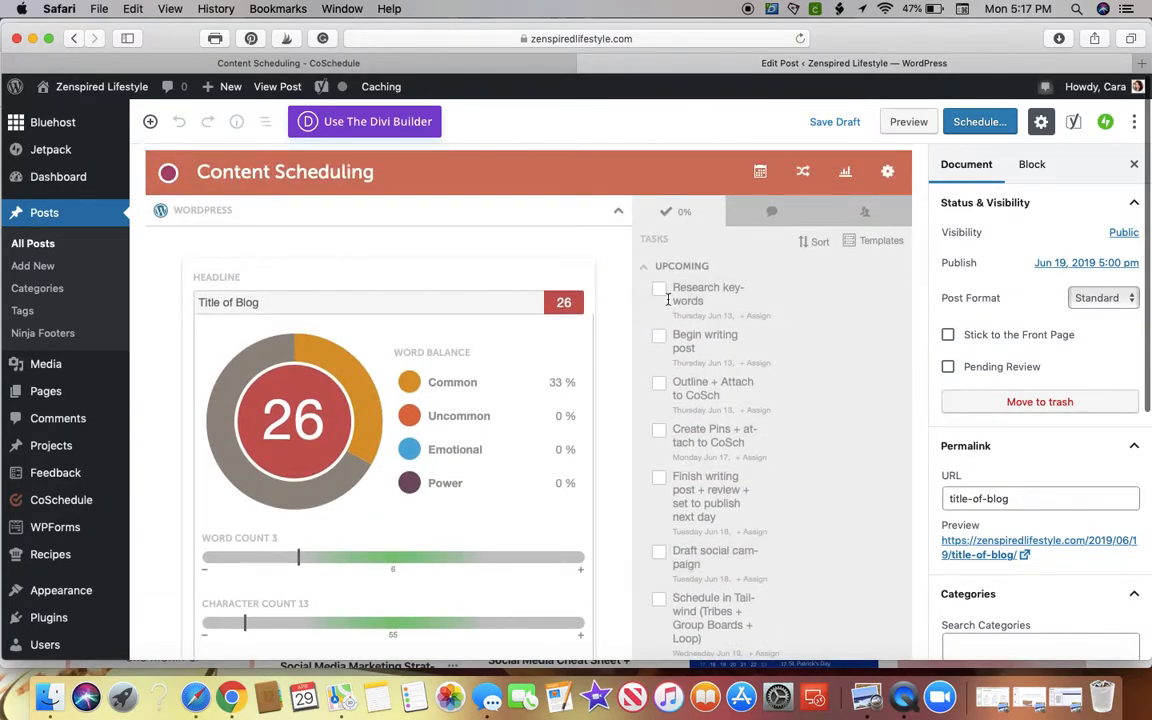
scroll(640, 465, "down", 8)
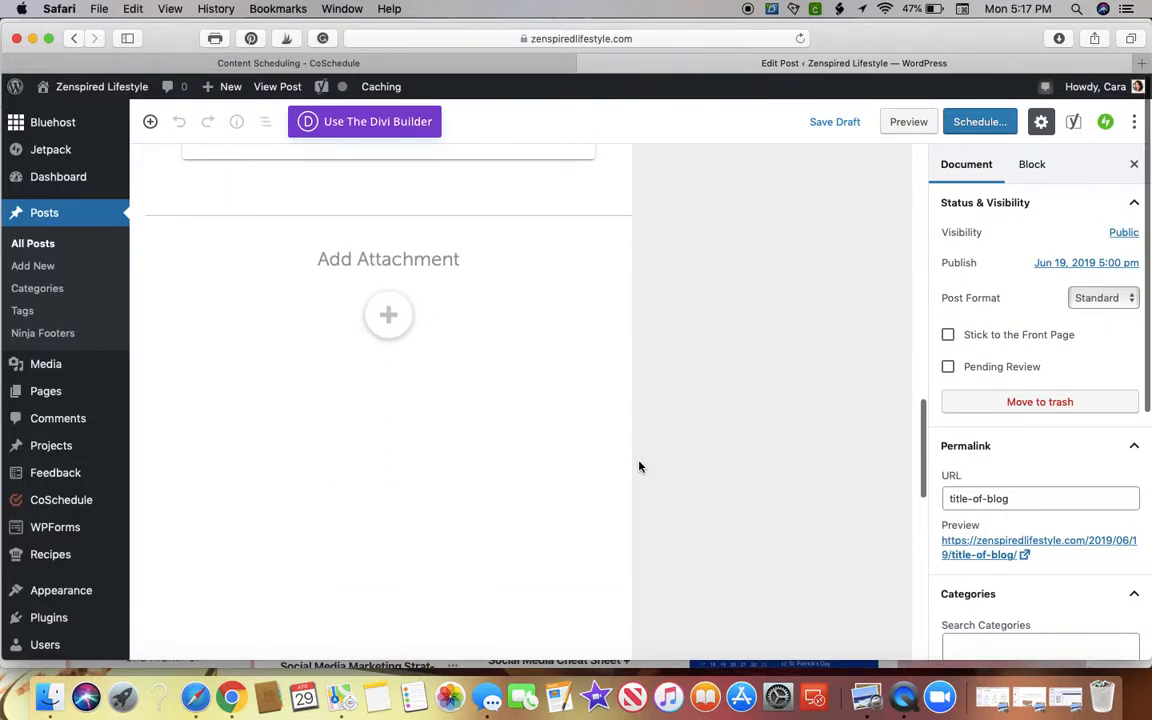
scroll(399, 558, "down", 4)
scroll(399, 558, "up", 15)
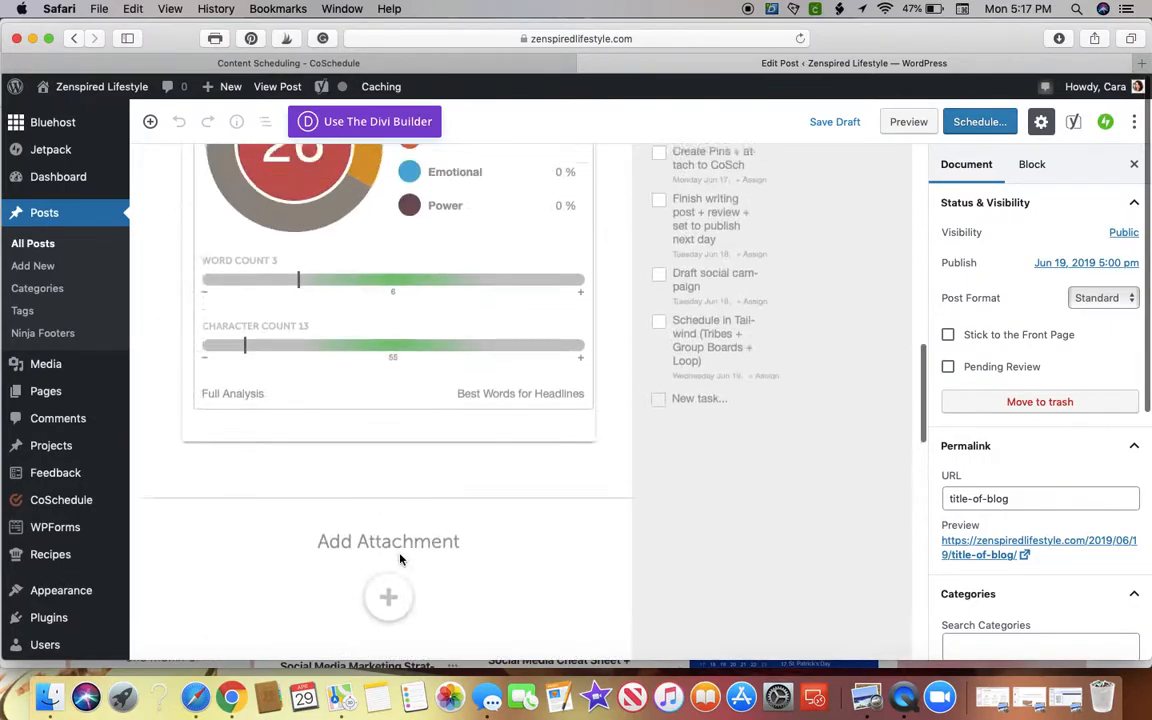
scroll(399, 558, "up", 3)
scroll(399, 558, "down", 12)
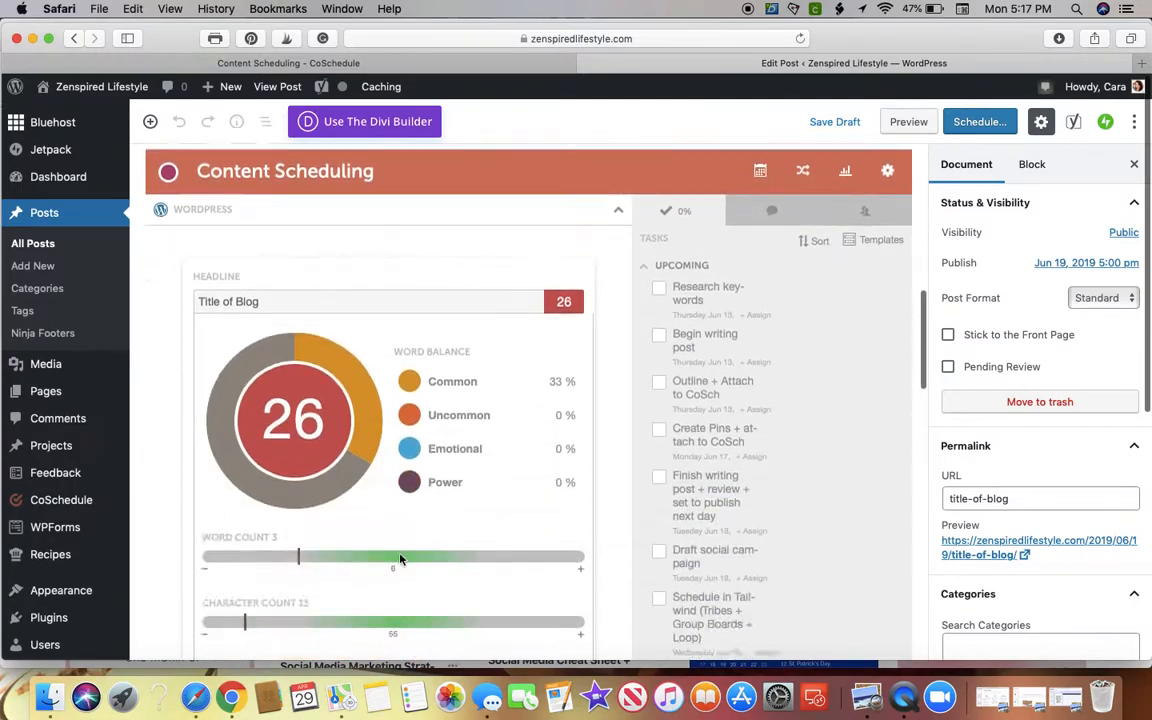
scroll(399, 559, "up", 5)
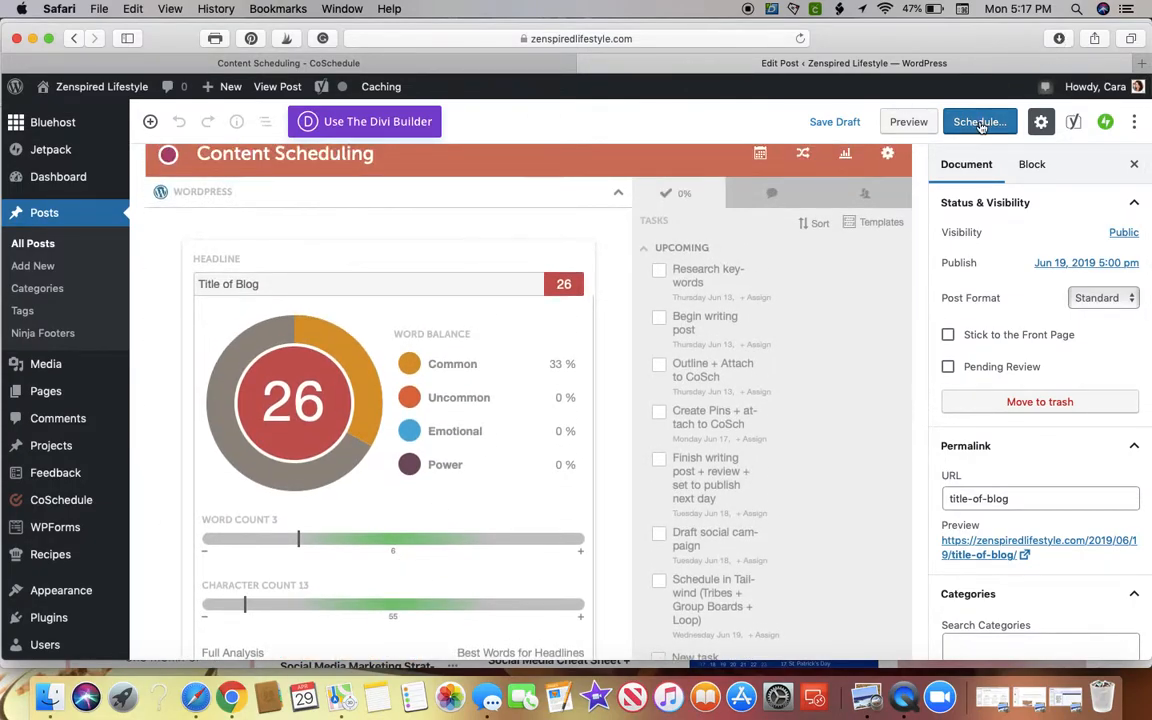
Review the post's pre-publish scheduling options and return to the editor without scheduling
left_click(980, 122)
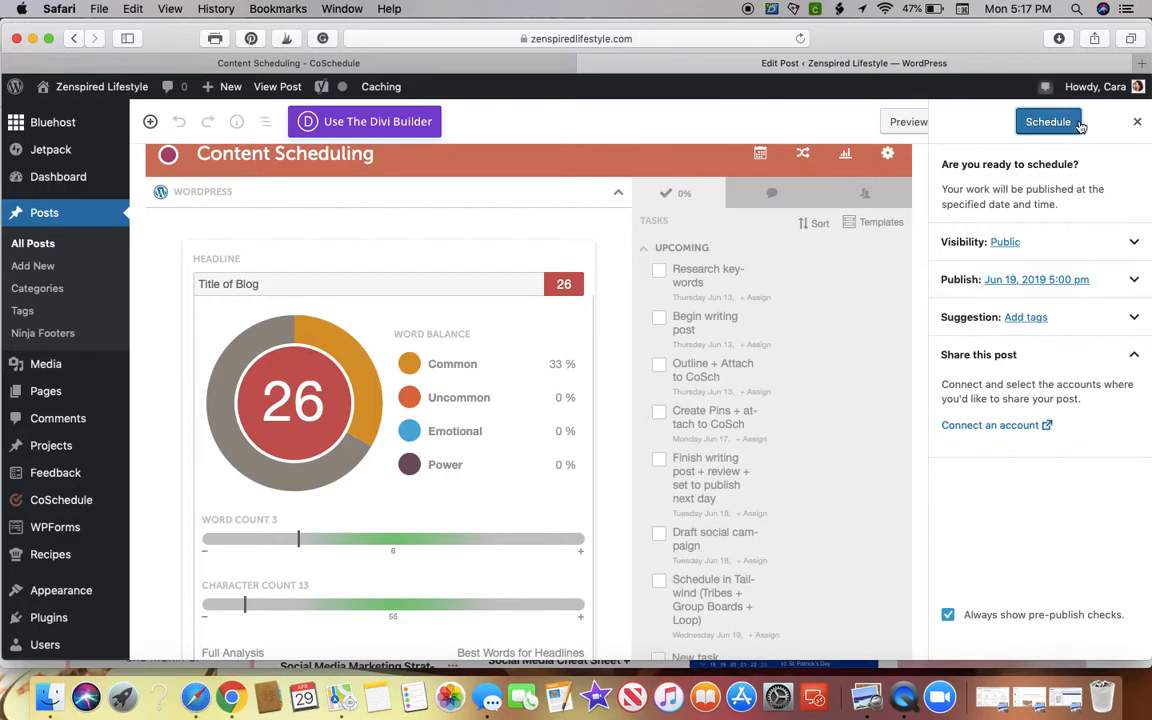
left_click(1137, 123)
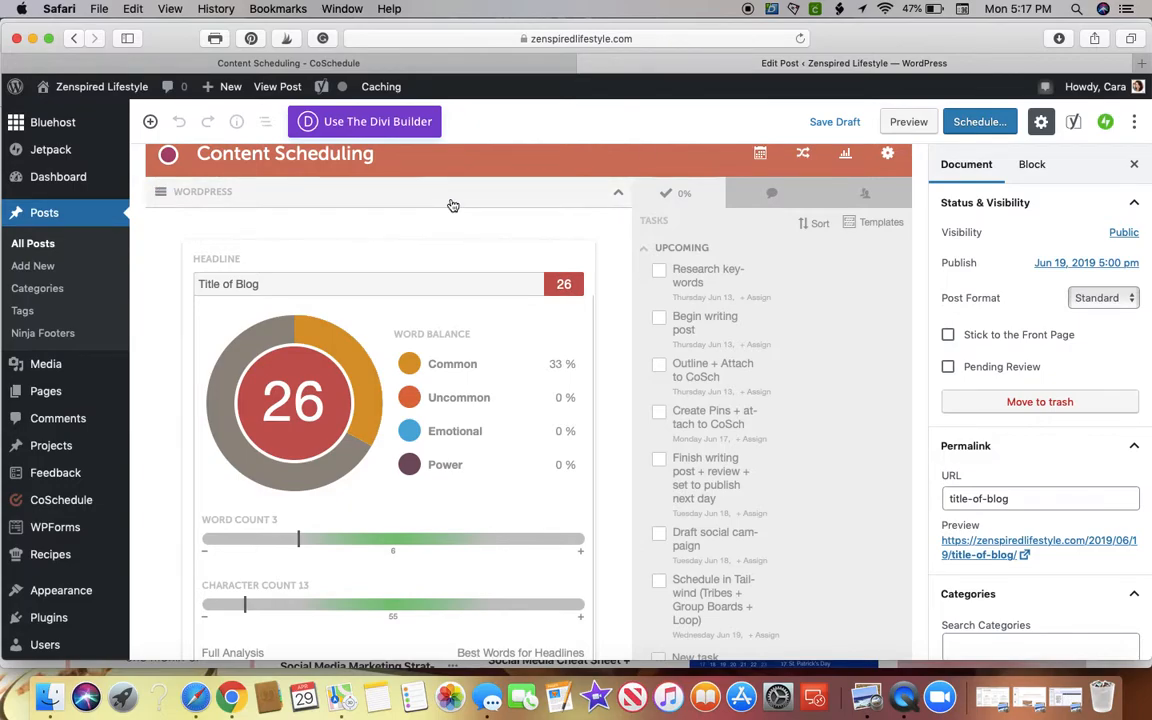
Open the CoSchedule calendar inside the WordPress dashboard
scroll(452, 205, "down", 5)
scroll(48, 355, "down", 5)
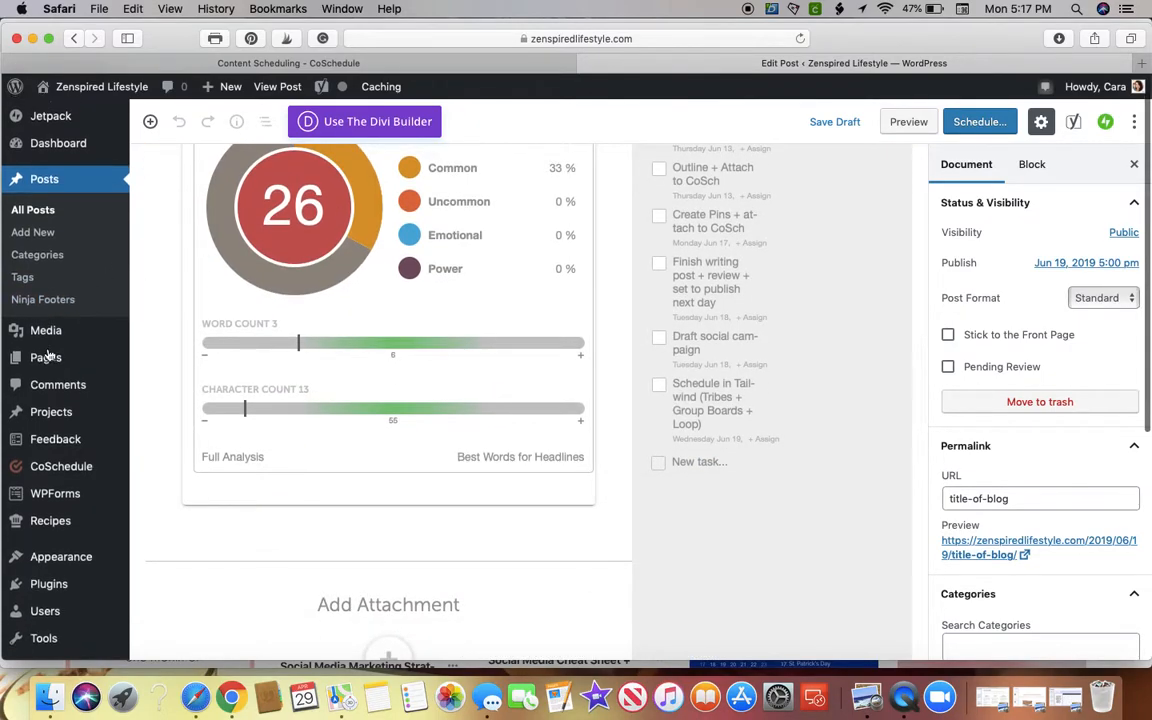
mouse_move(52, 338)
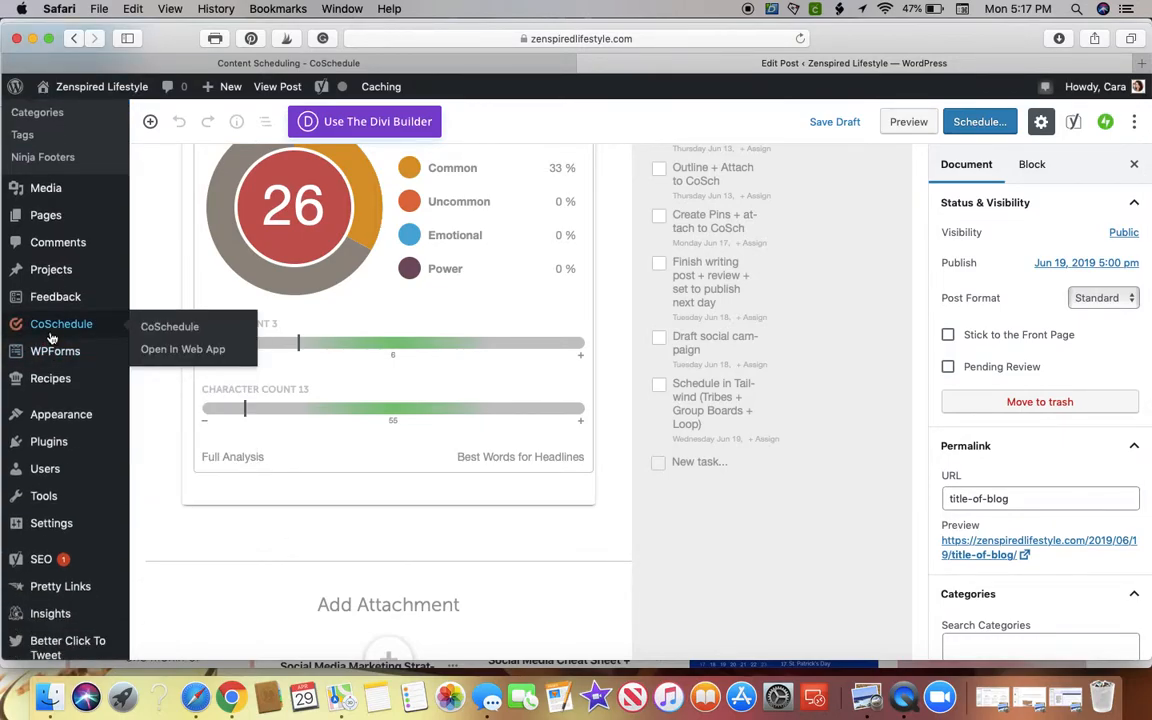
left_click(50, 336)
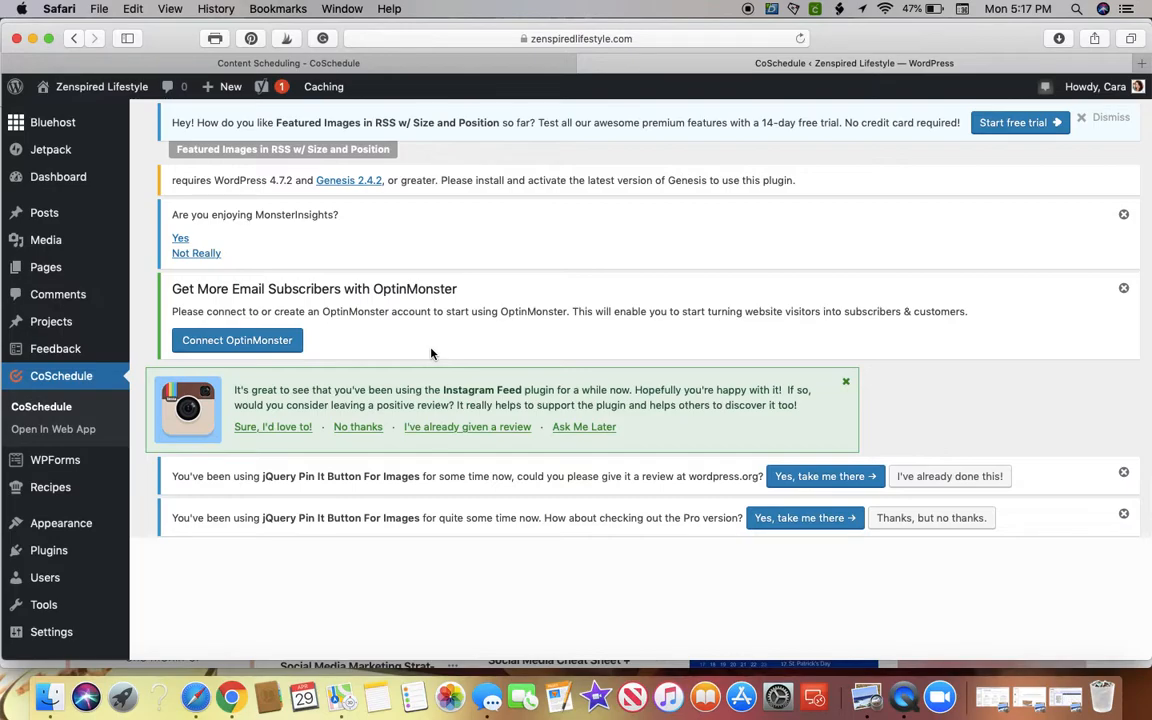
scroll(431, 353, "down", 8)
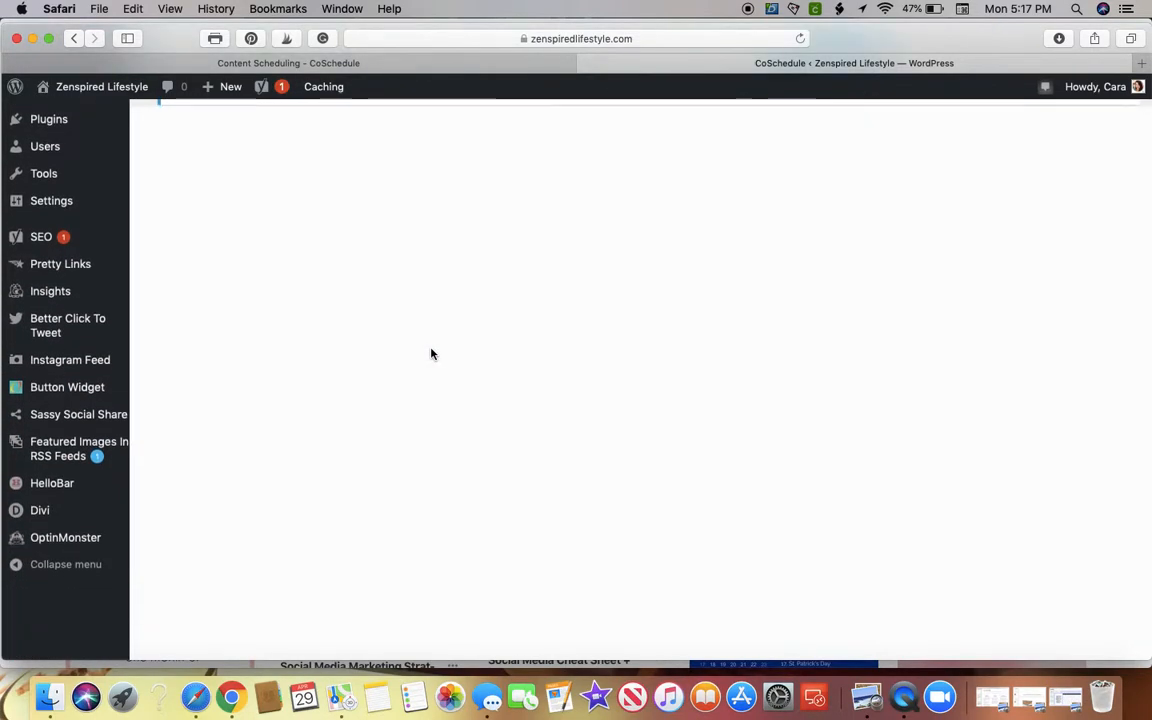
Advance the embedded calendar to June 17 - July 15, 2019 and open the "Title of Blog" post on June 19
left_click(731, 138)
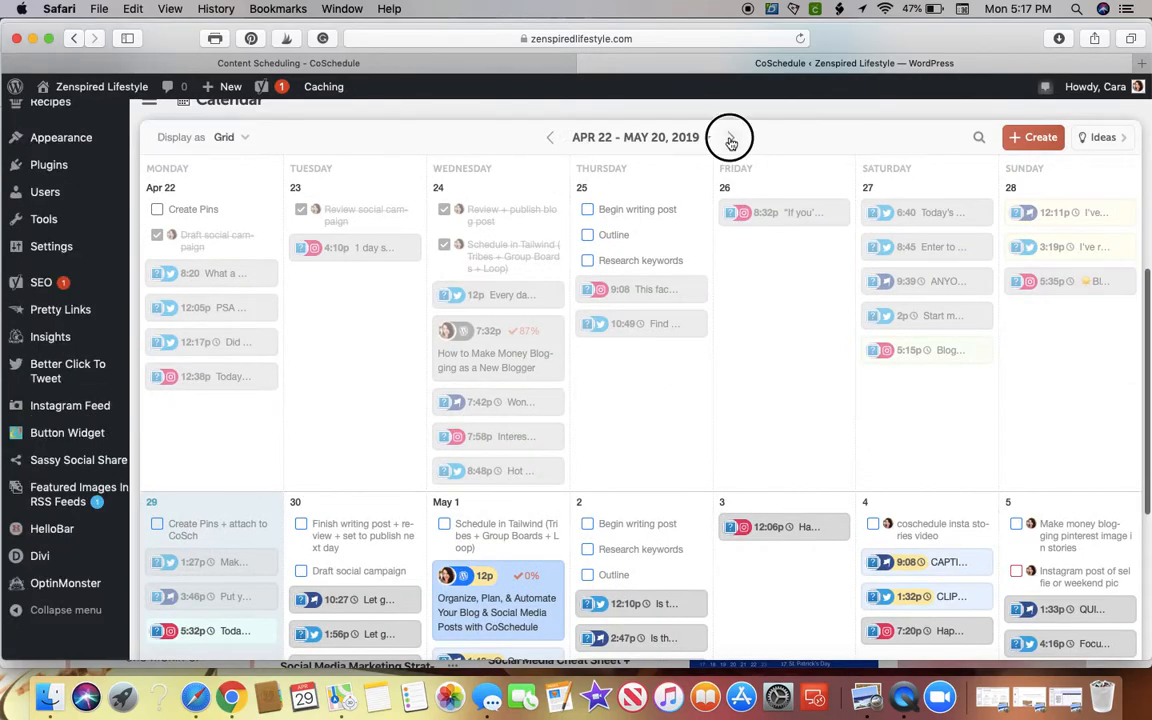
left_click(733, 139)
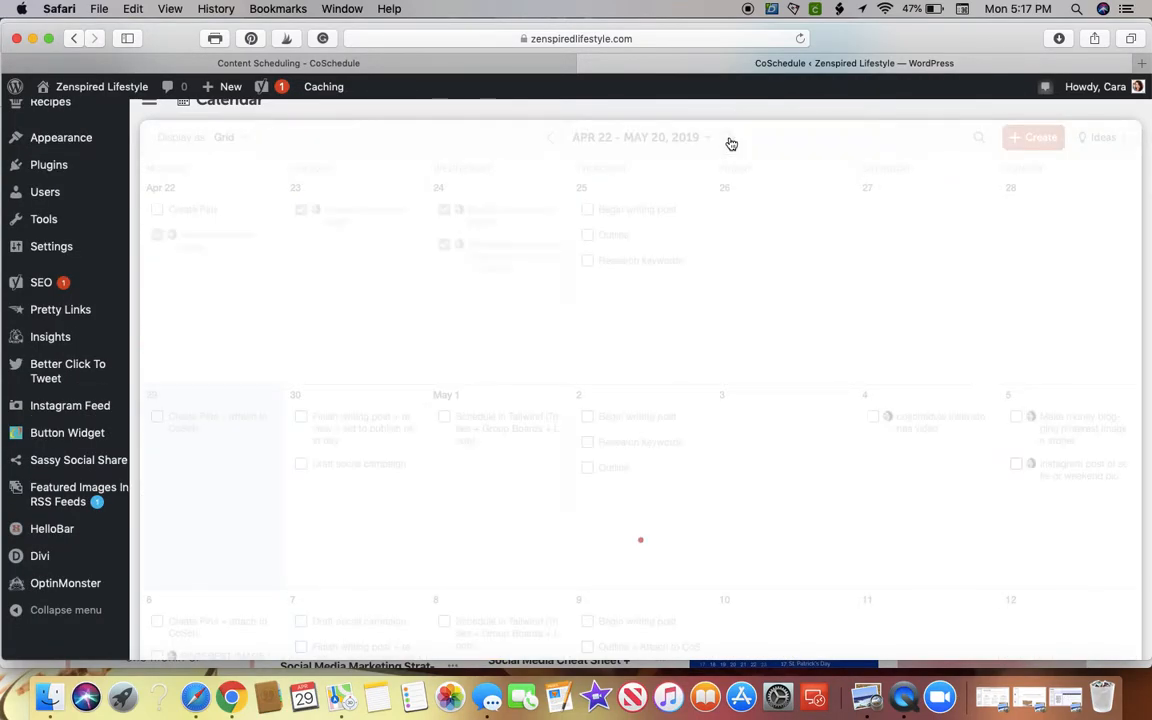
left_click(731, 140)
left_click(700, 144)
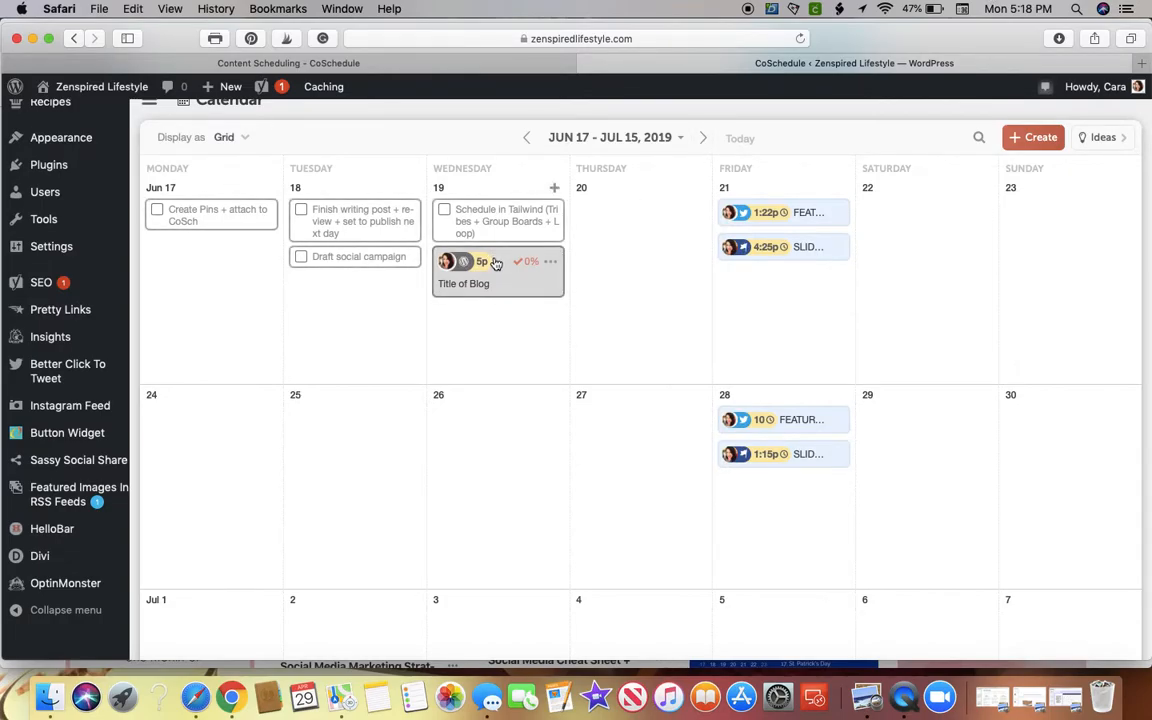
left_click(496, 280)
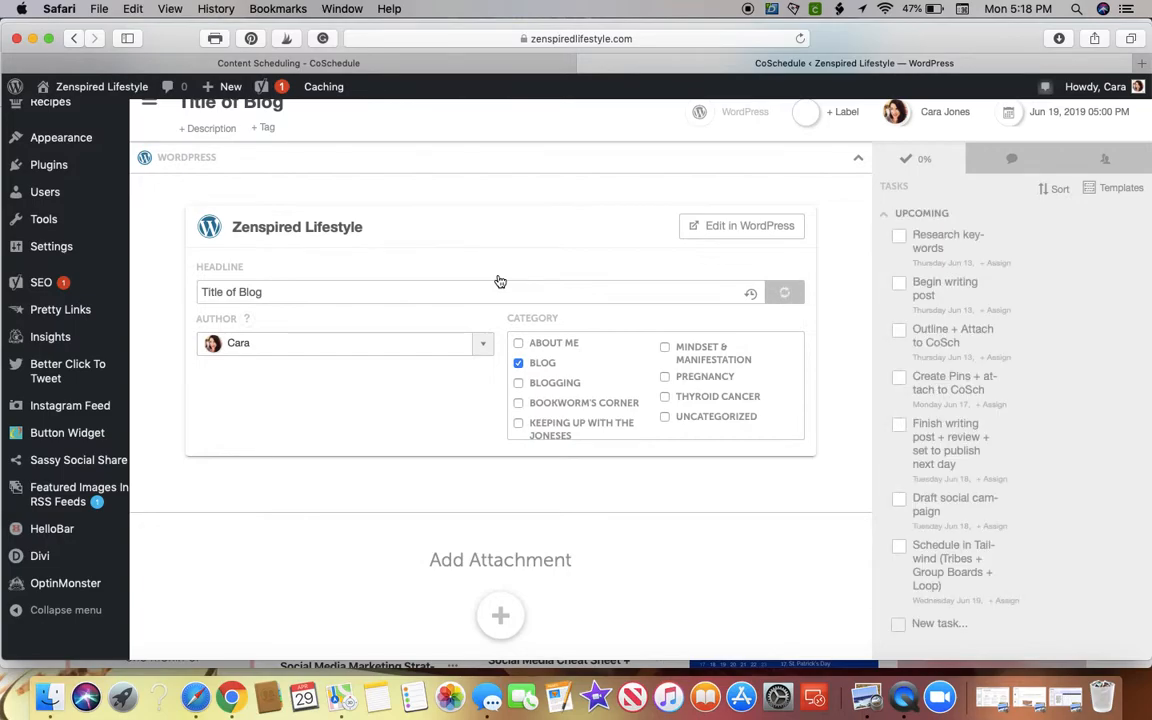
Add a Social Campaign attachment to the "Title of Blog" post and view its publishing timeline
scroll(540, 464, "down", 5)
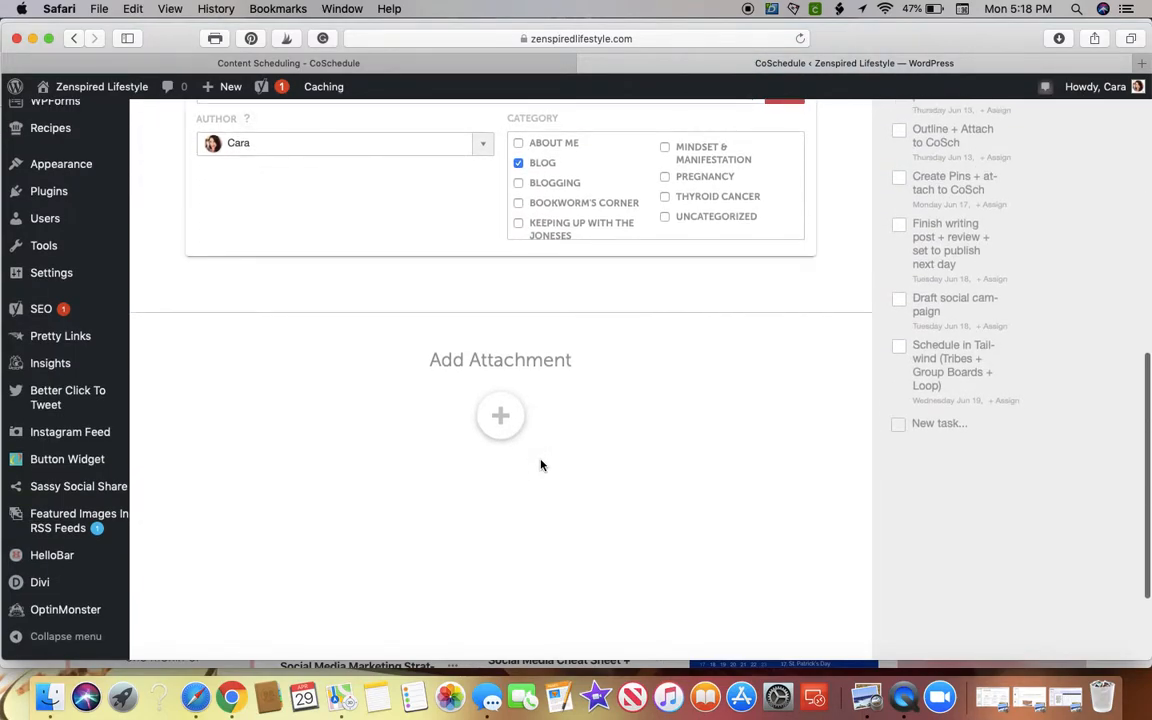
left_click(499, 405)
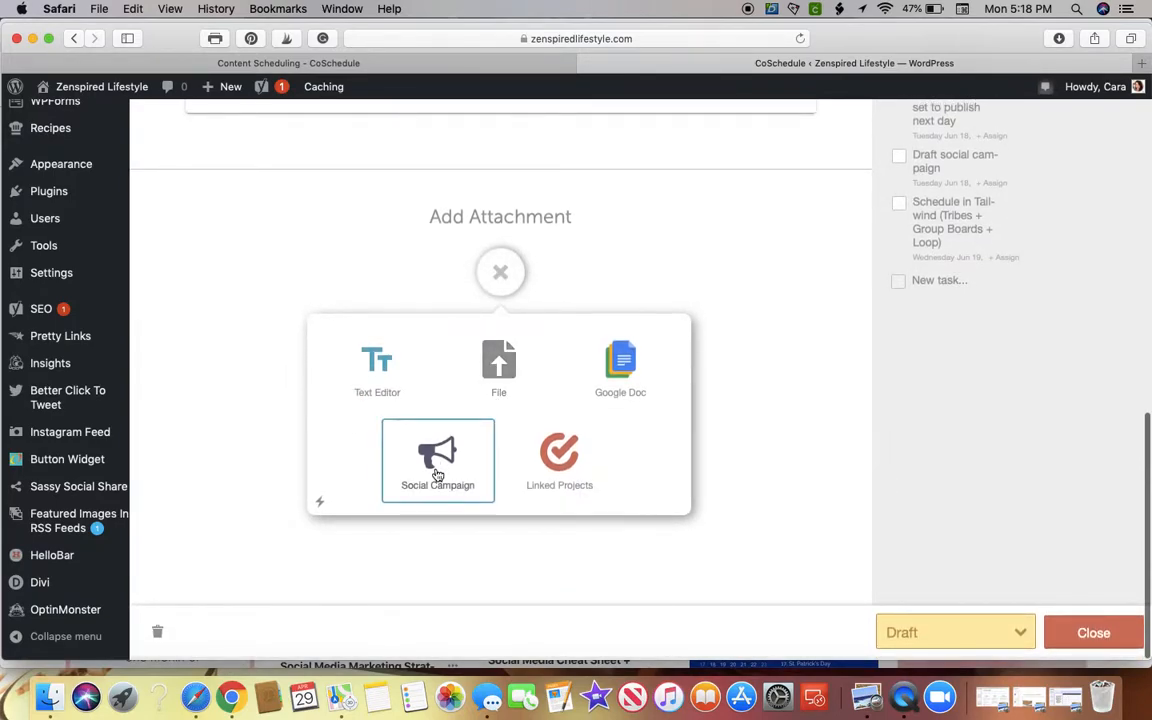
left_click(437, 458)
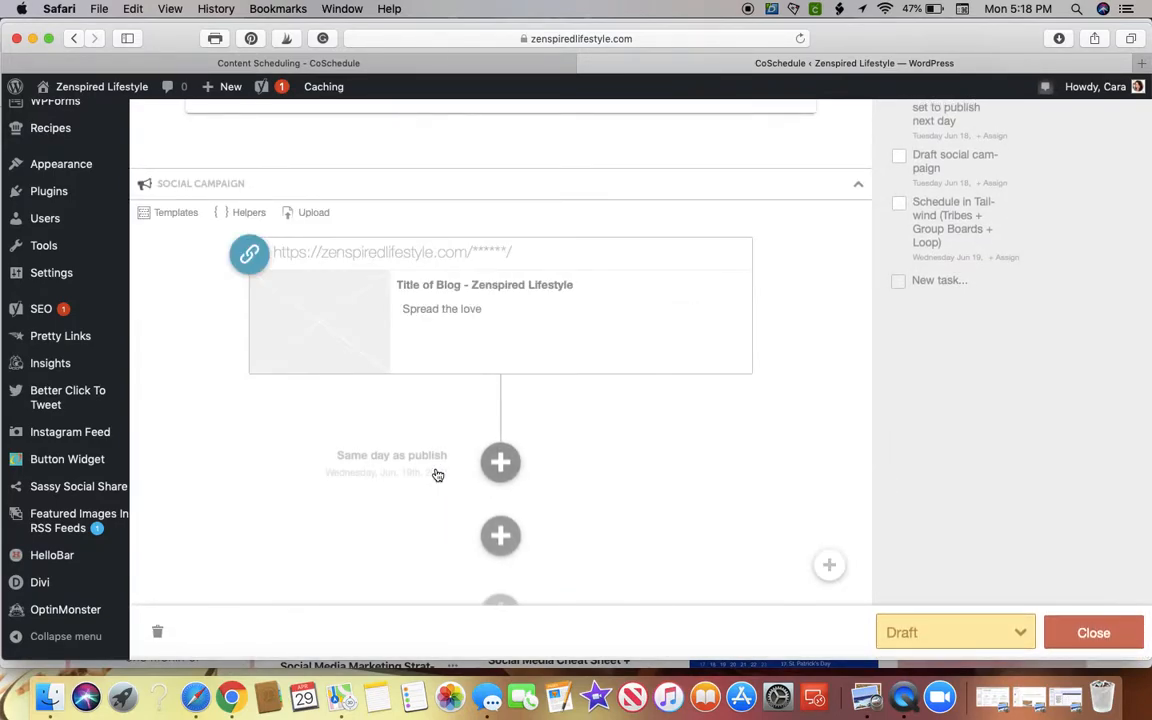
scroll(585, 495, "down", 3)
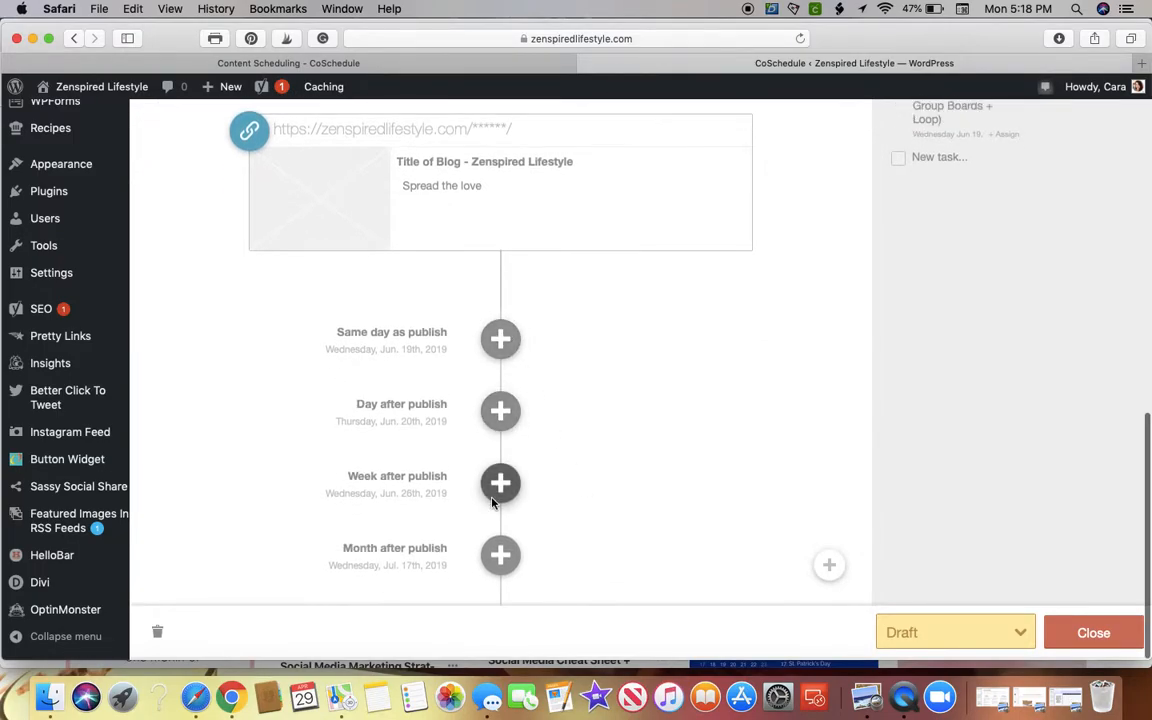
Start a new social message for the same day as publish in the campaign timeline
scroll(497, 490, "down", 3)
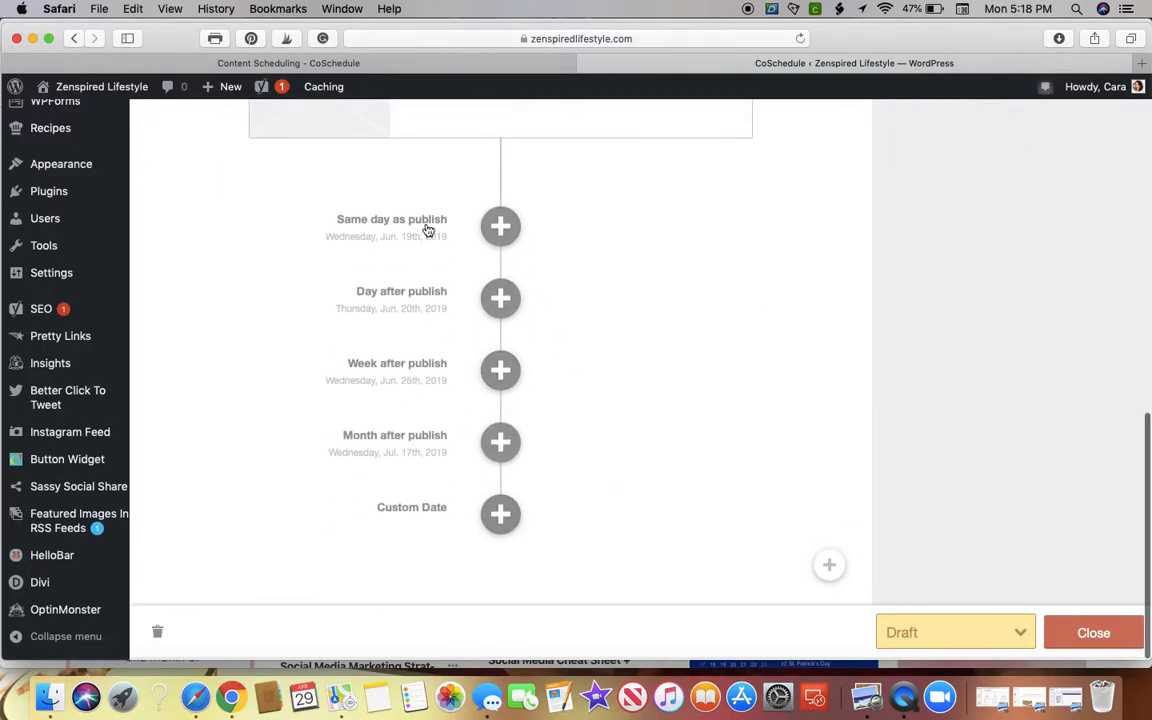
scroll(559, 219, "up", 5)
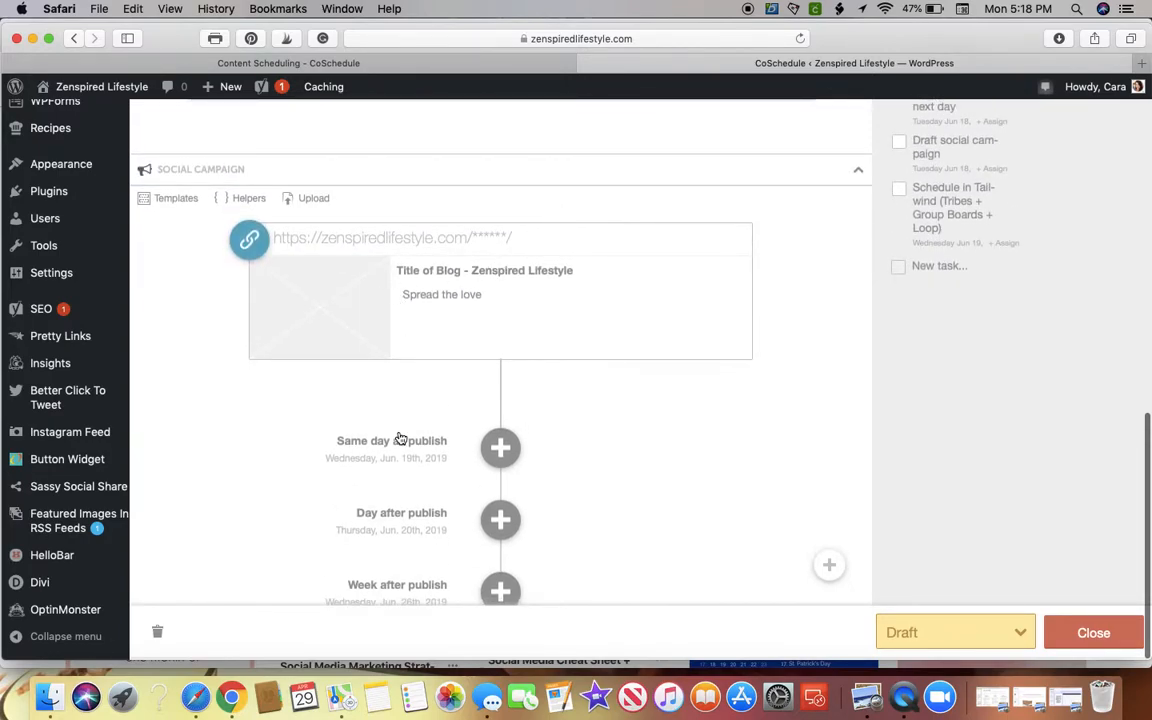
scroll(399, 438, "down", 3)
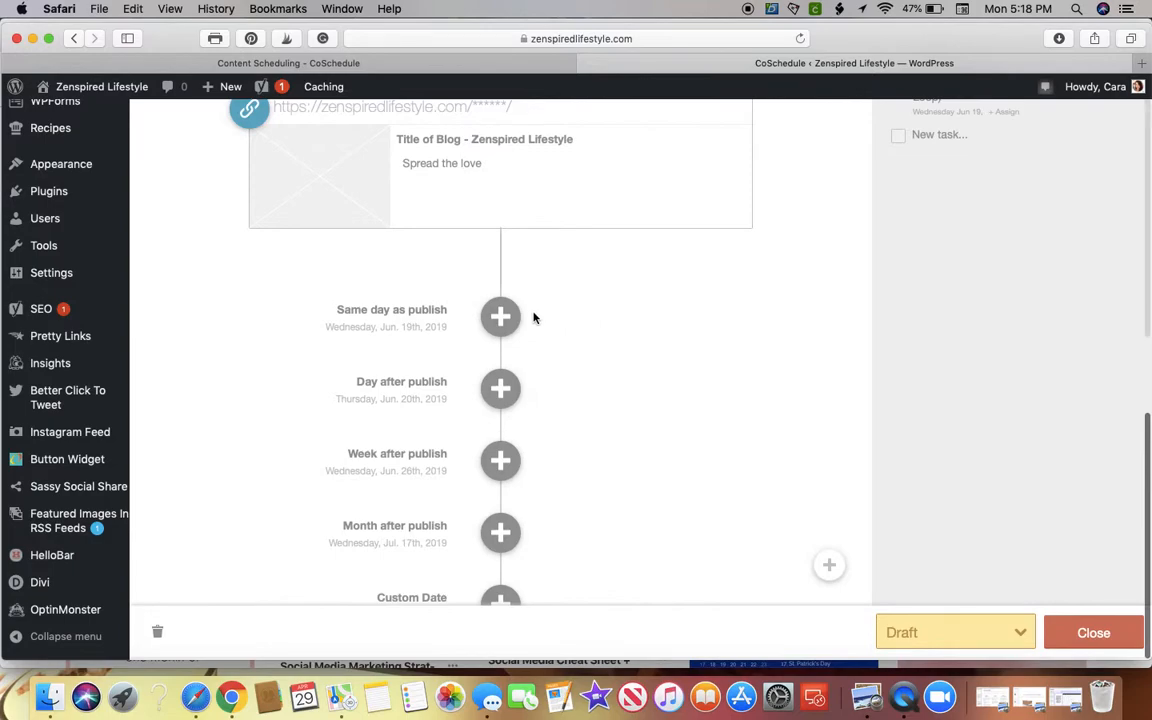
left_click(501, 316)
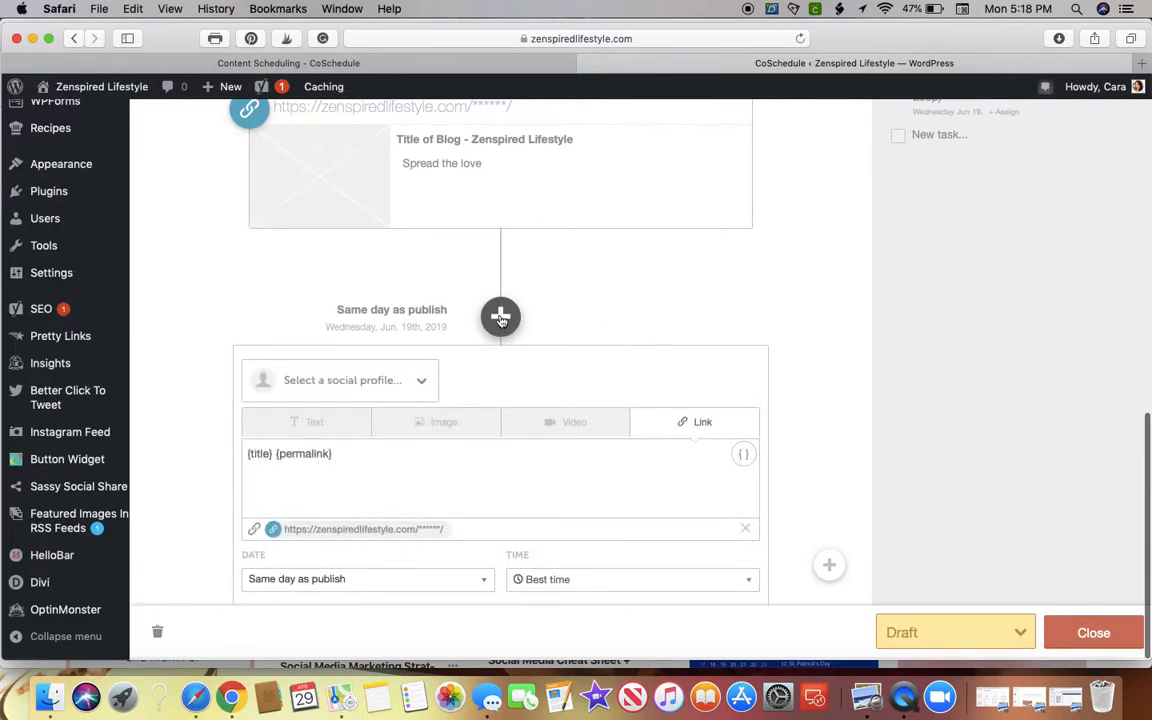
scroll(501, 316, "down", 3)
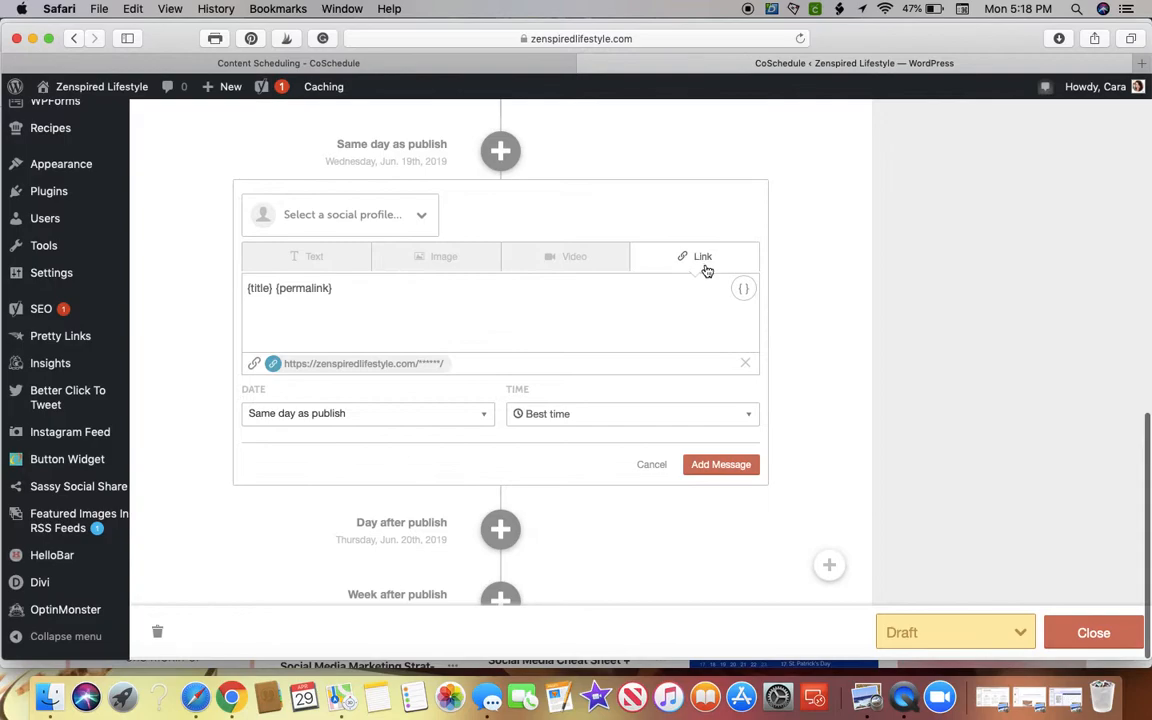
Review the new message's Video, Image and Text formats, and return it to the Link format
left_click(573, 267)
left_click(447, 268)
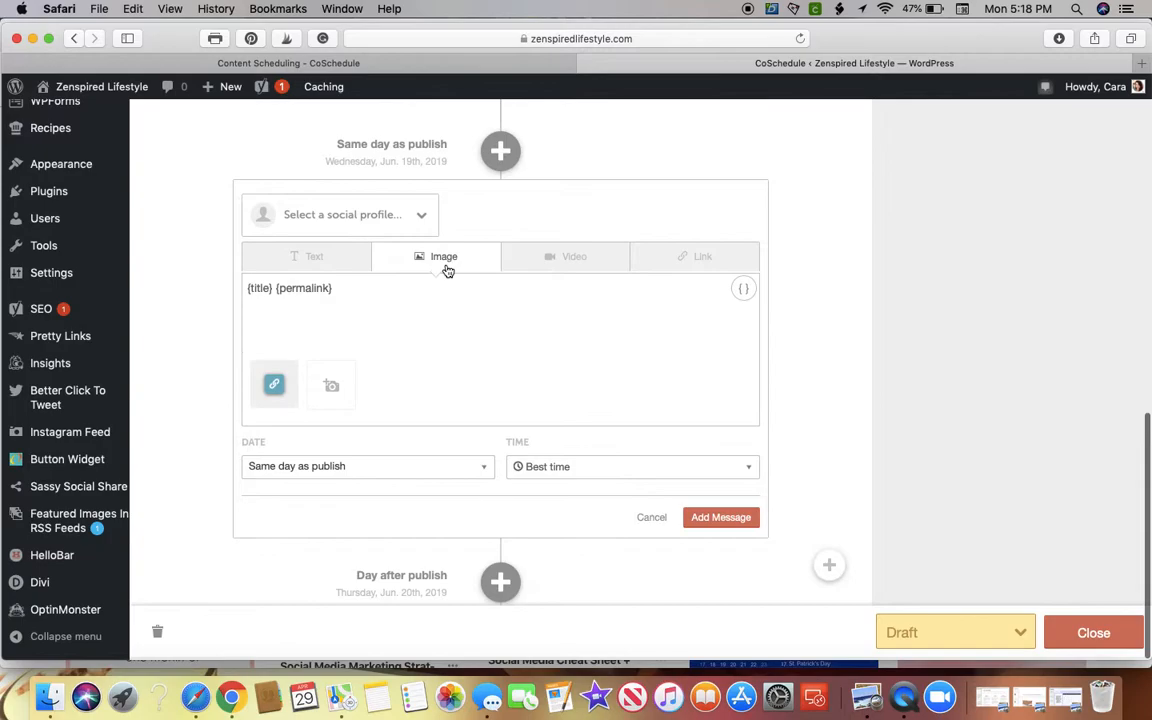
left_click(319, 267)
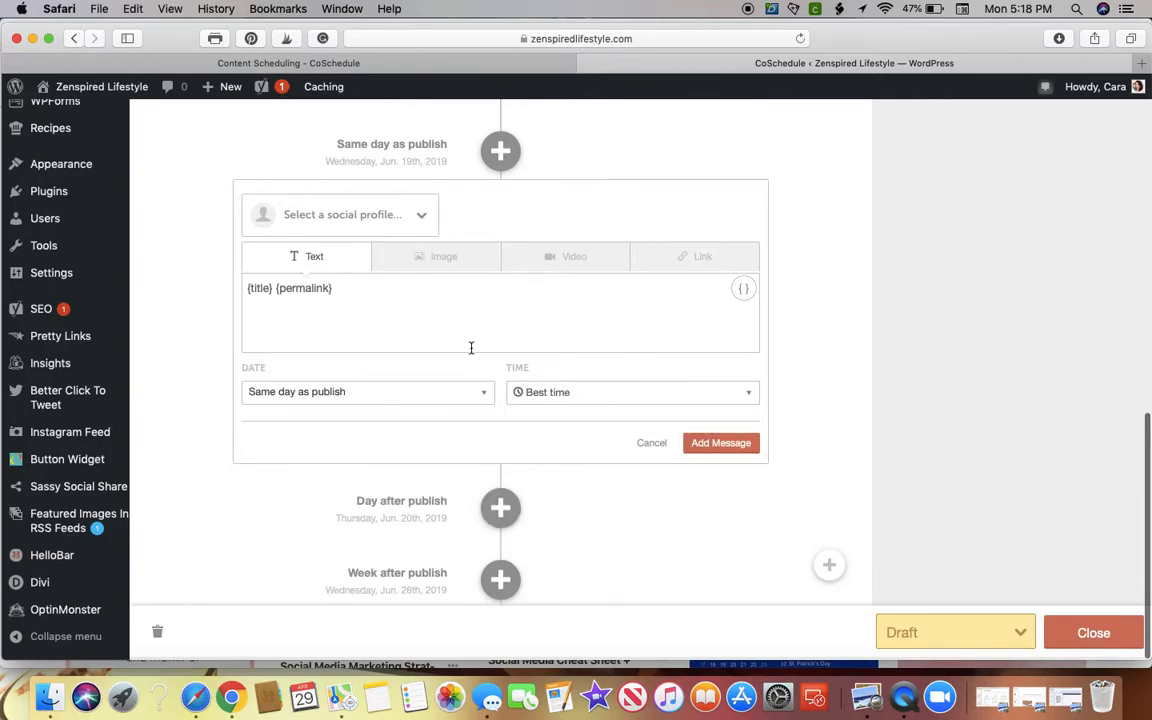
scroll(471, 345, "down", 2)
scroll(576, 311, "down", 1)
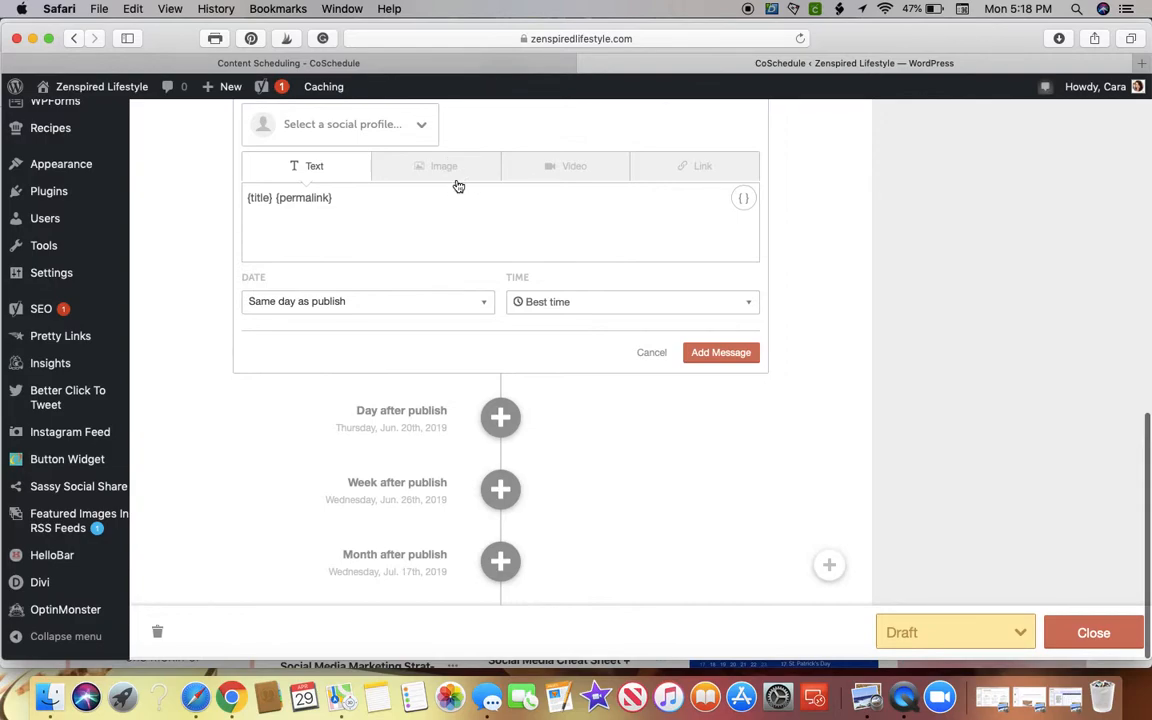
left_click(686, 168)
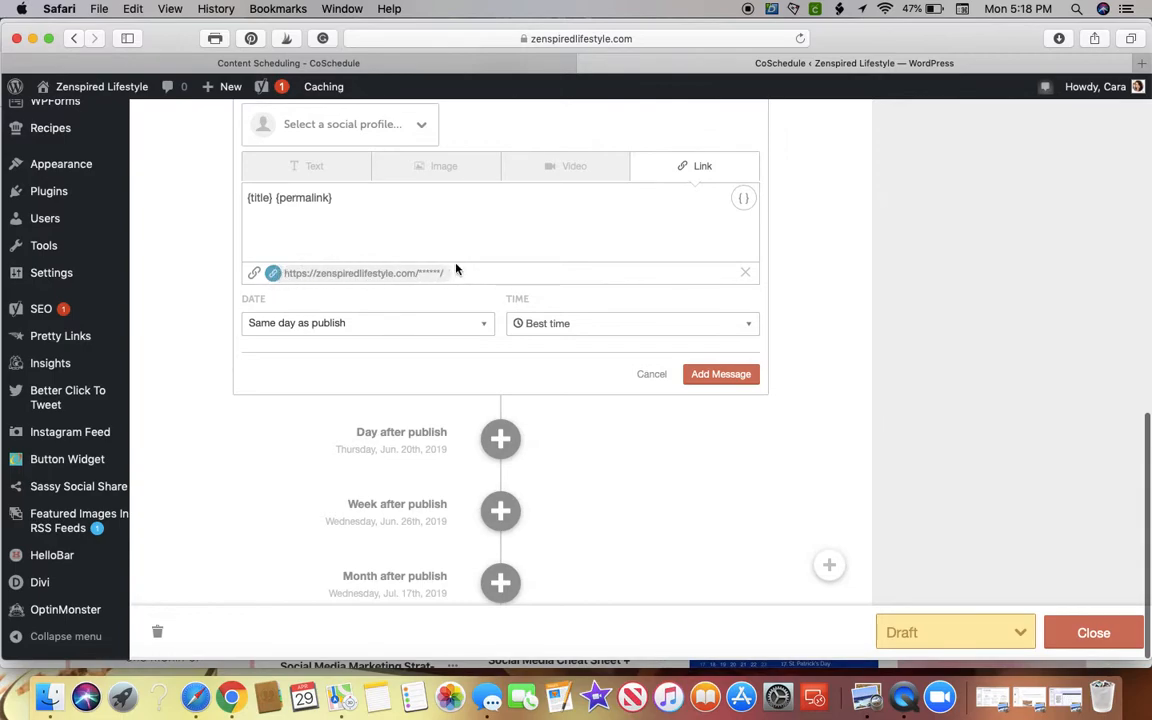
Review the message's available publishing times and keep Best time
scroll(396, 351, "down", 1)
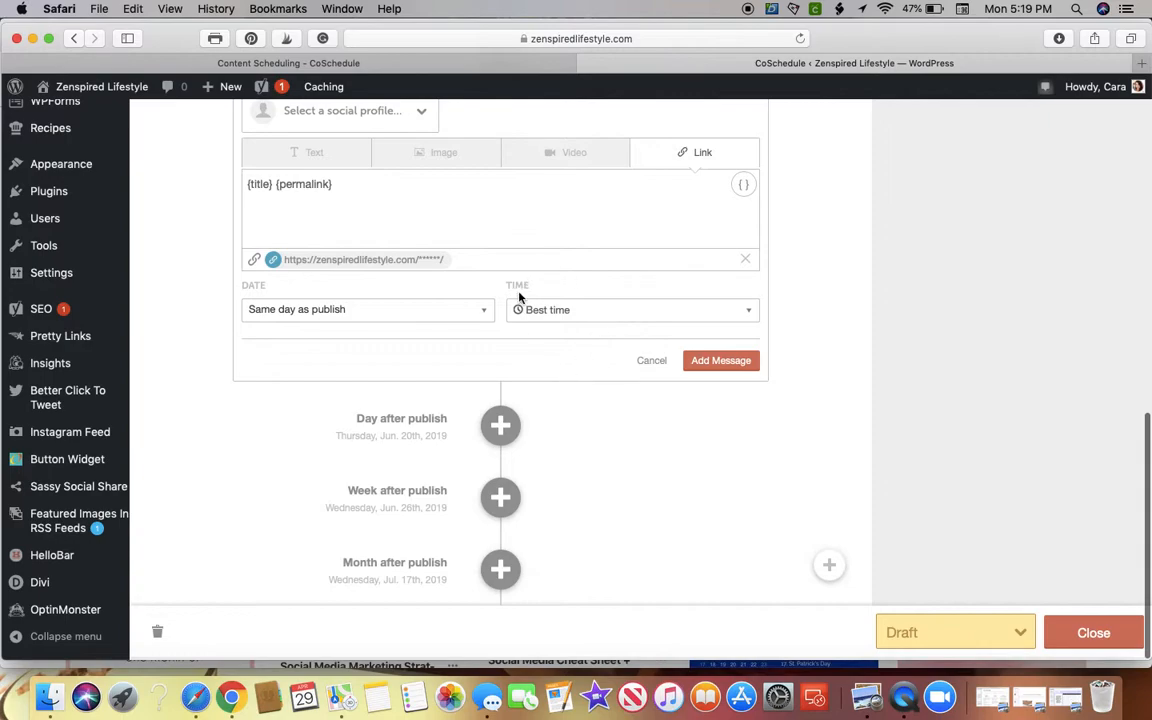
left_click(589, 318)
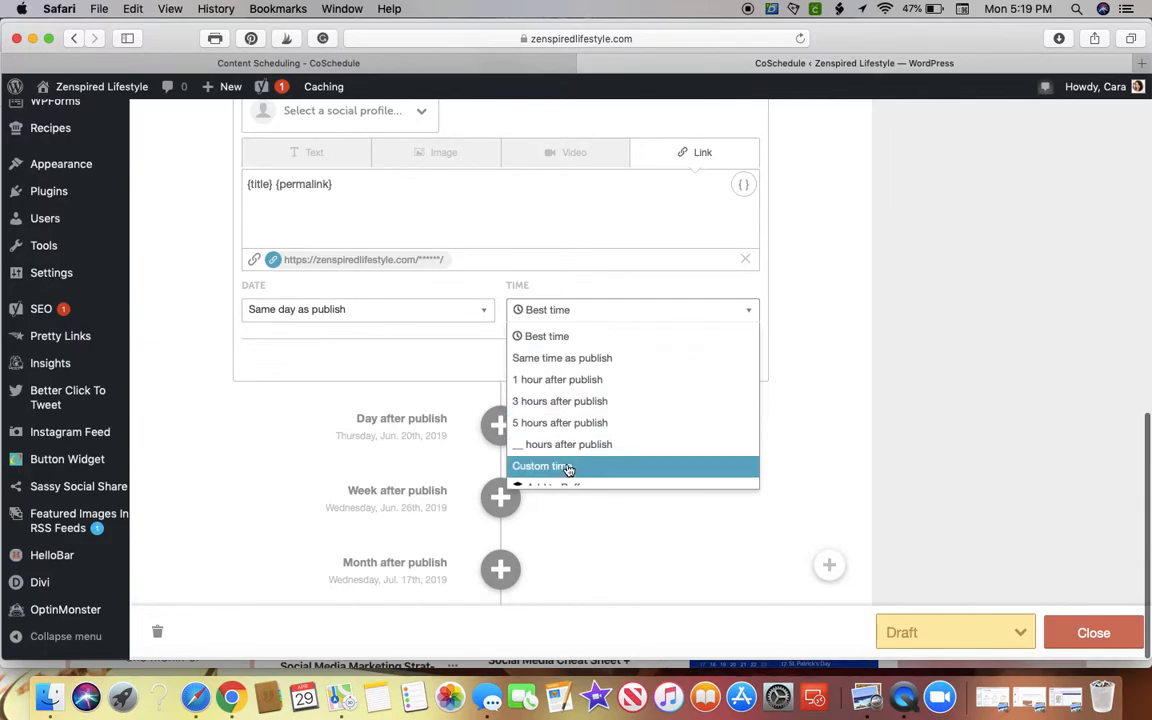
scroll(567, 471, "down", 1)
scroll(738, 337, "up", 1)
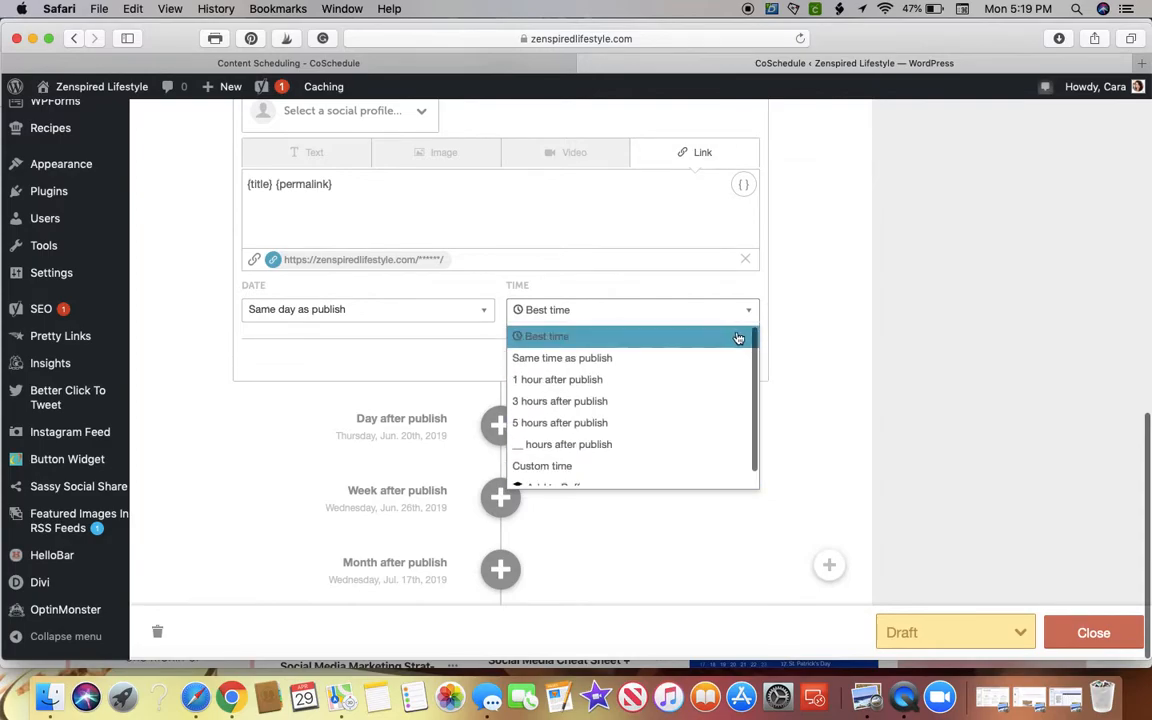
left_click(755, 311)
Assign the Zenspired Lifestyle Facebook page and the zenspired.lifestyle Instagram profile to the message
scroll(573, 301, "up", 3)
left_click(414, 253)
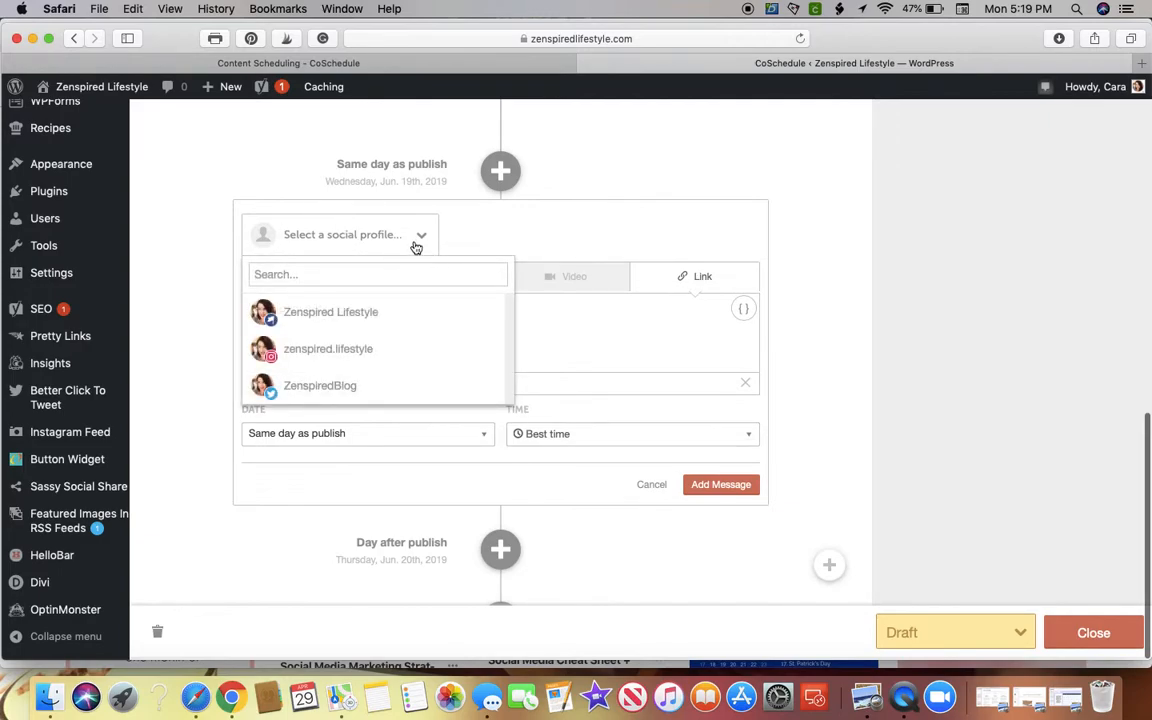
left_click(364, 318)
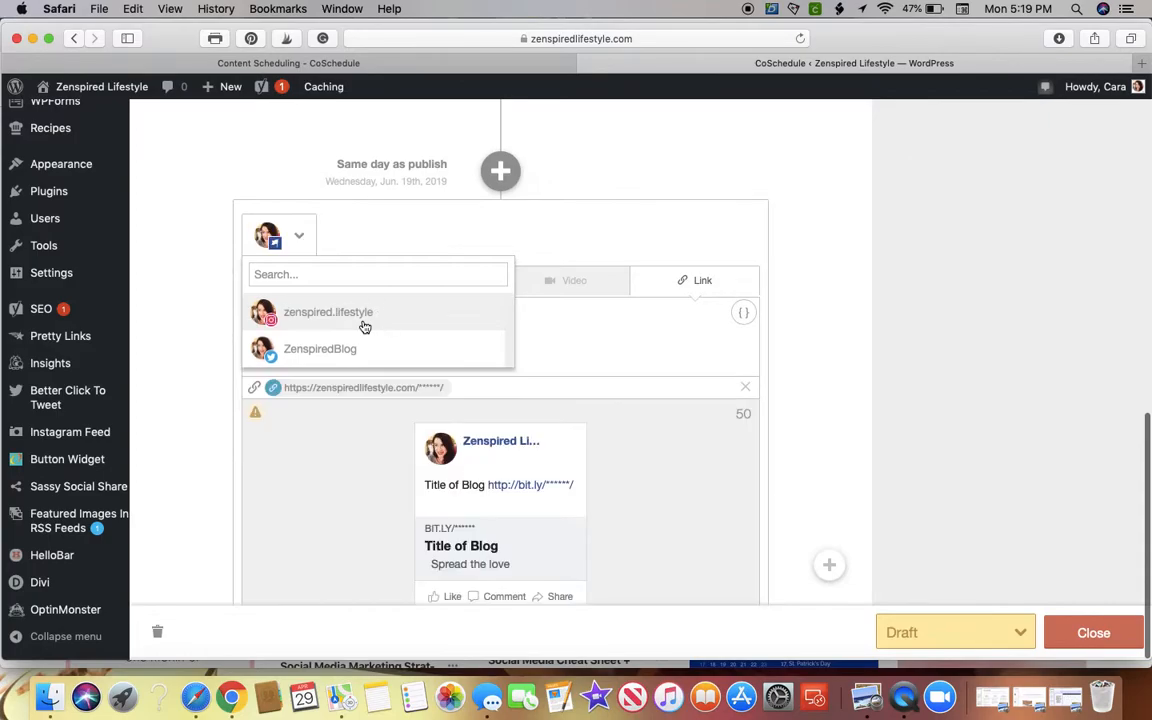
left_click(301, 244)
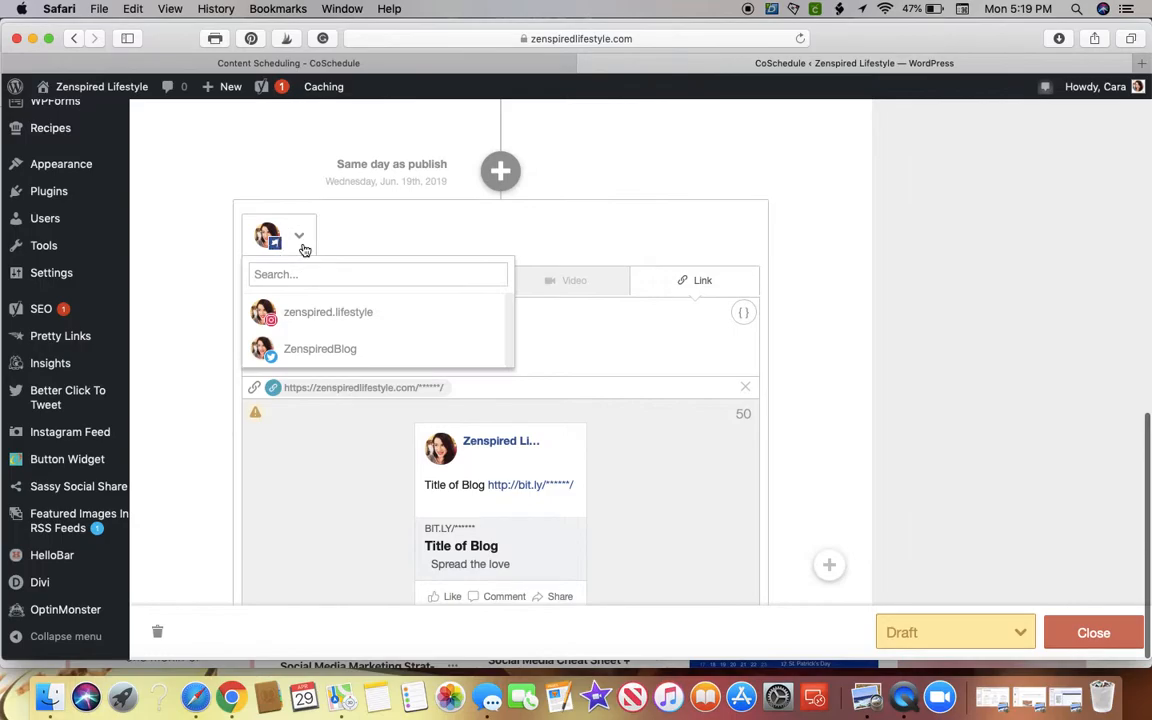
left_click(291, 305)
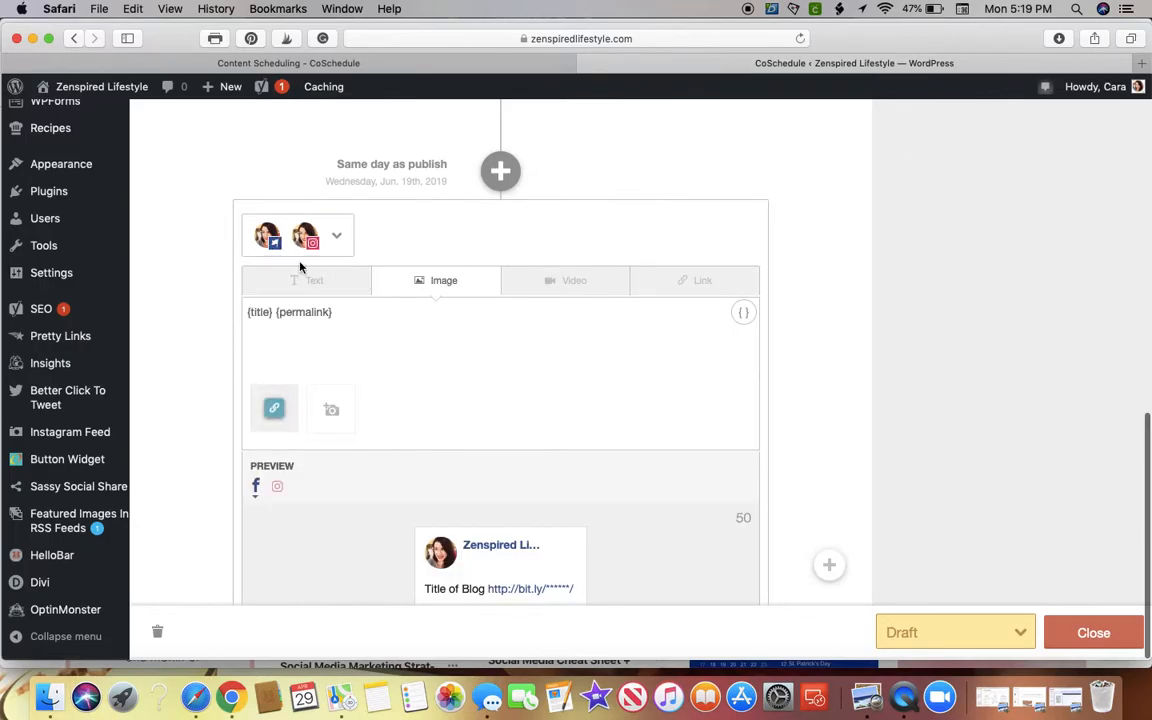
Examine the message's Facebook preview and the remaining social profile choices without adding another profile
scroll(532, 500, "down", 5)
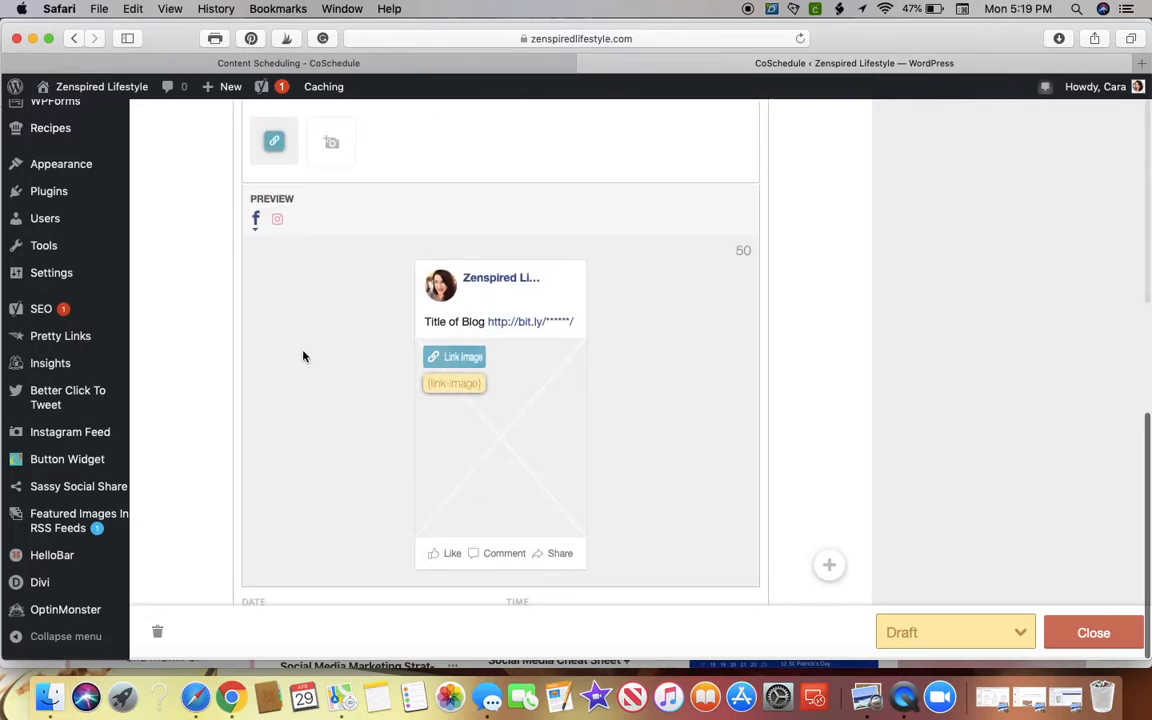
scroll(305, 352, "up", 3)
left_click(340, 188)
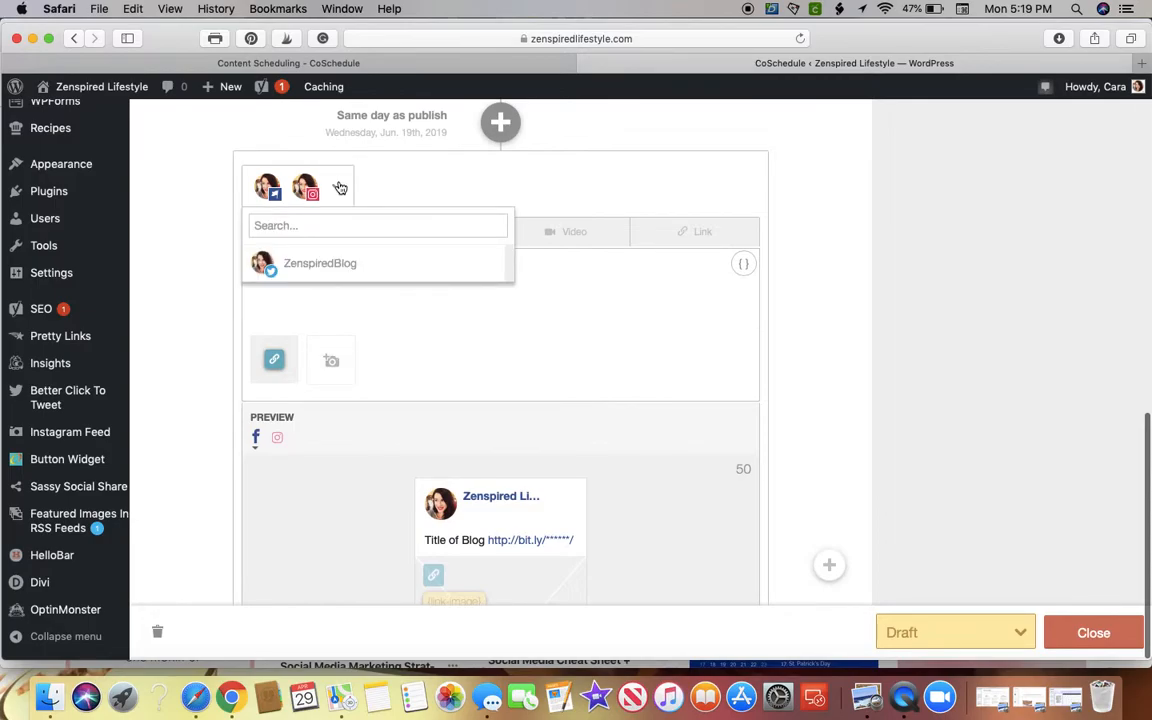
scroll(490, 300, "down", 3)
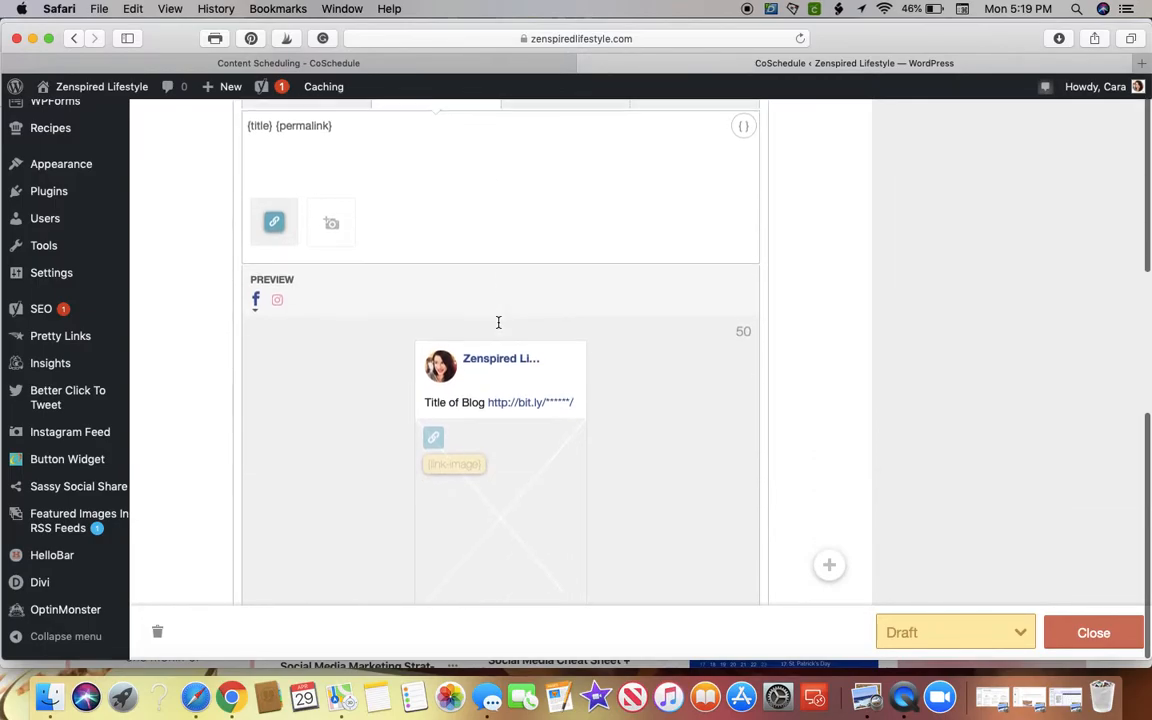
scroll(498, 322, "up", 3)
scroll(524, 556, "down", 1)
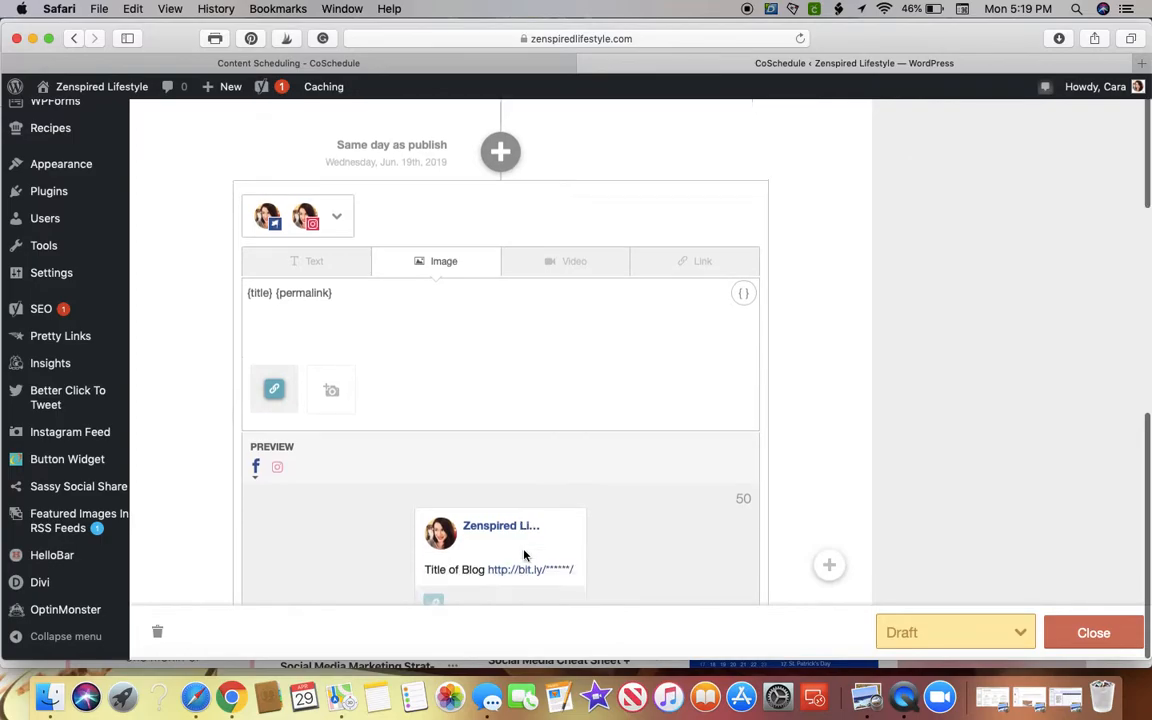
scroll(524, 556, "down", 5)
mouse_move(524, 553)
scroll(524, 553, "up", 2)
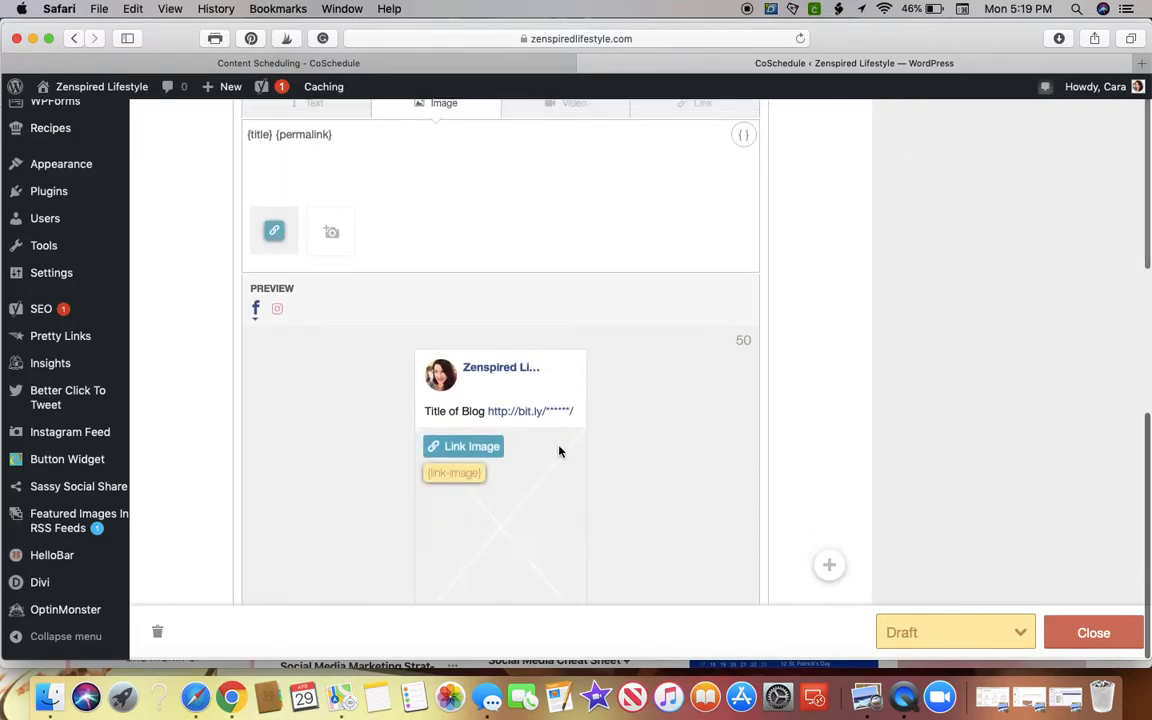
scroll(559, 452, "up", 2)
scroll(560, 450, "down", 1)
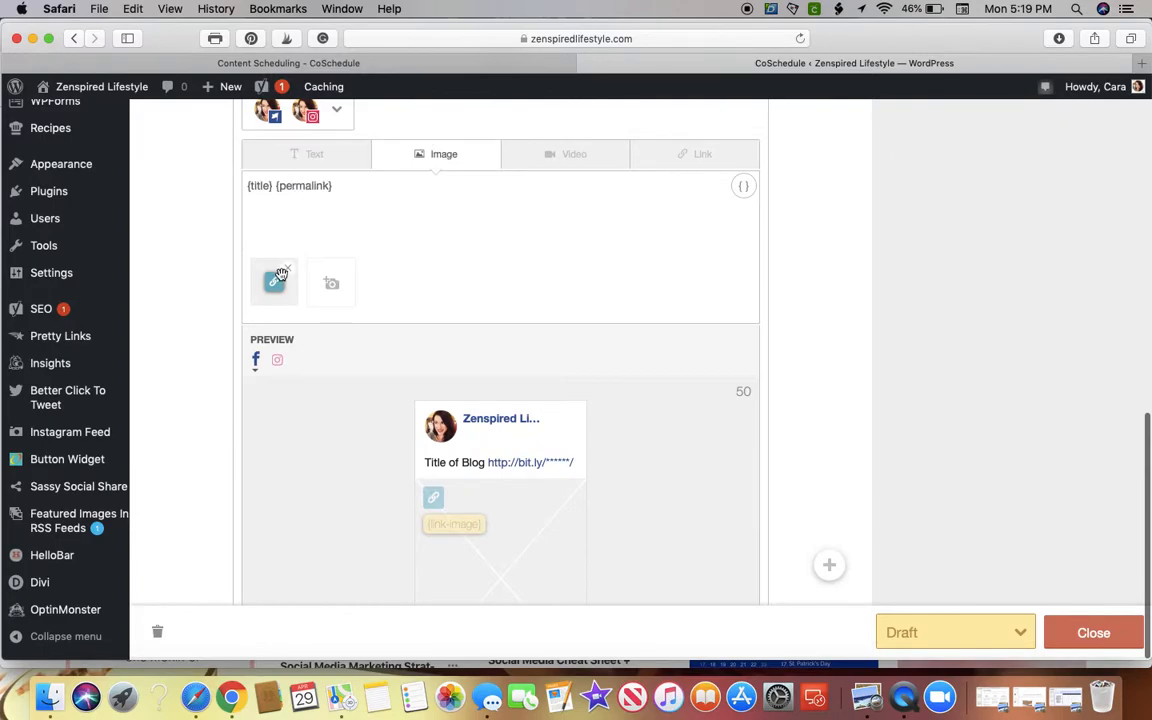
Remove the link image from the message and select the pineapple picture IMG_6840 from all uploads
mouse_move(280, 292)
left_click(291, 268)
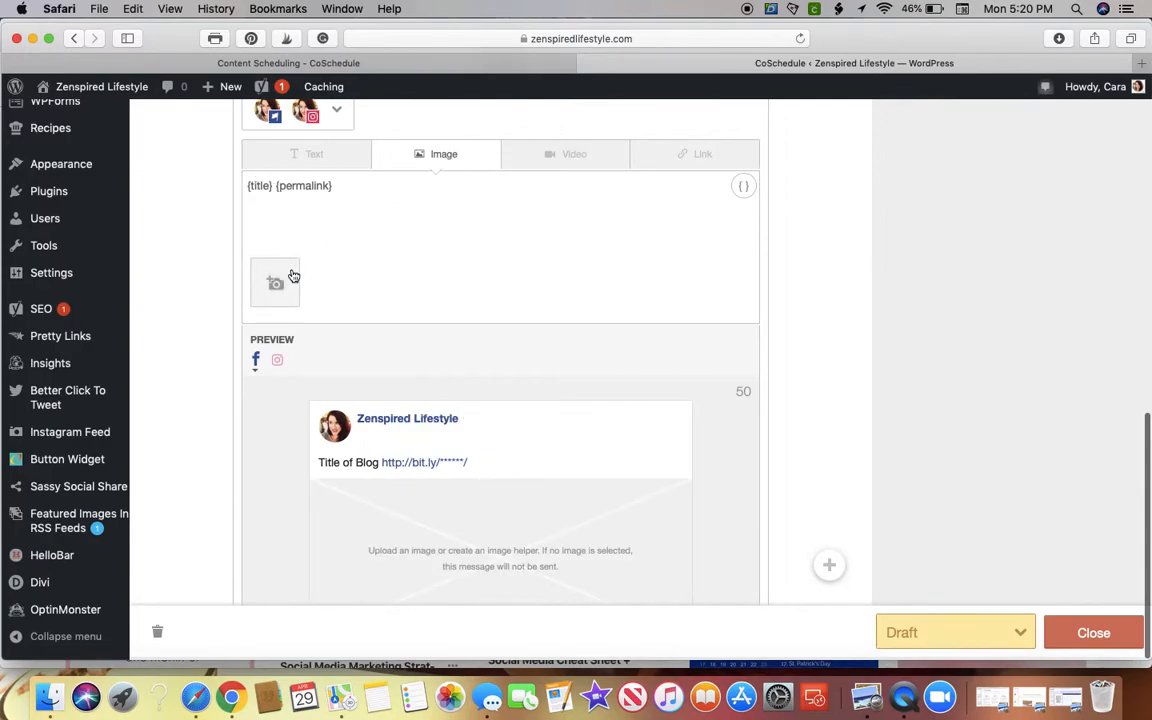
left_click(274, 287)
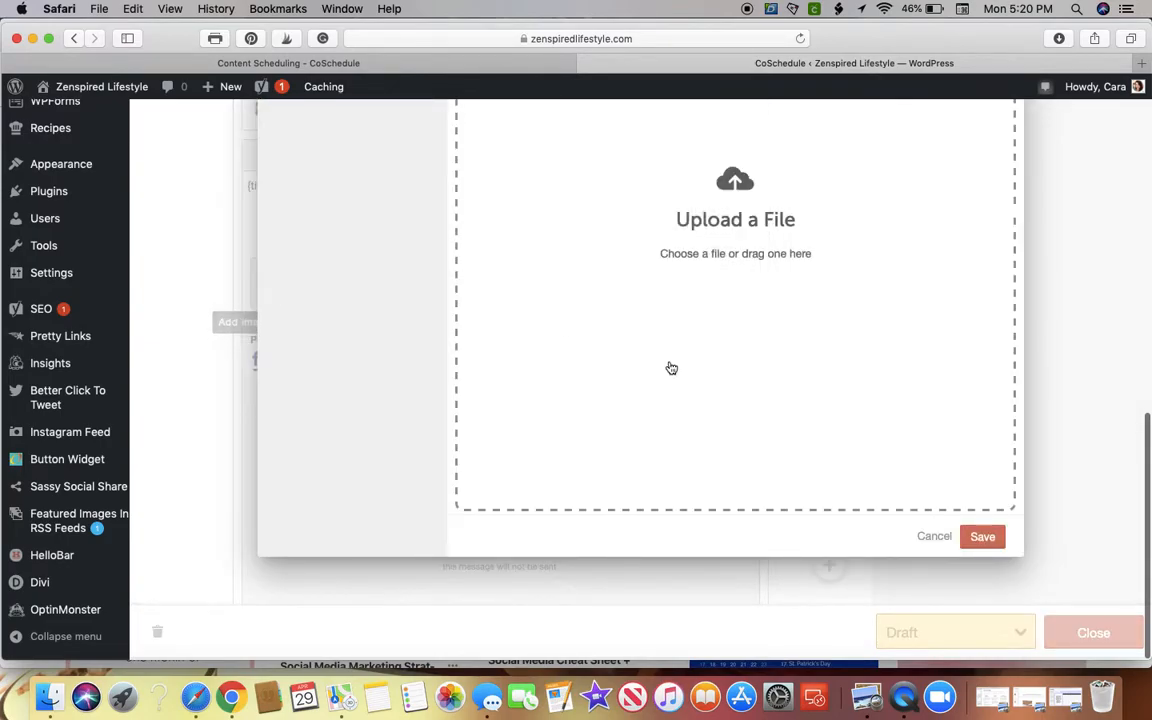
scroll(668, 367, "up", 5)
left_click(326, 148)
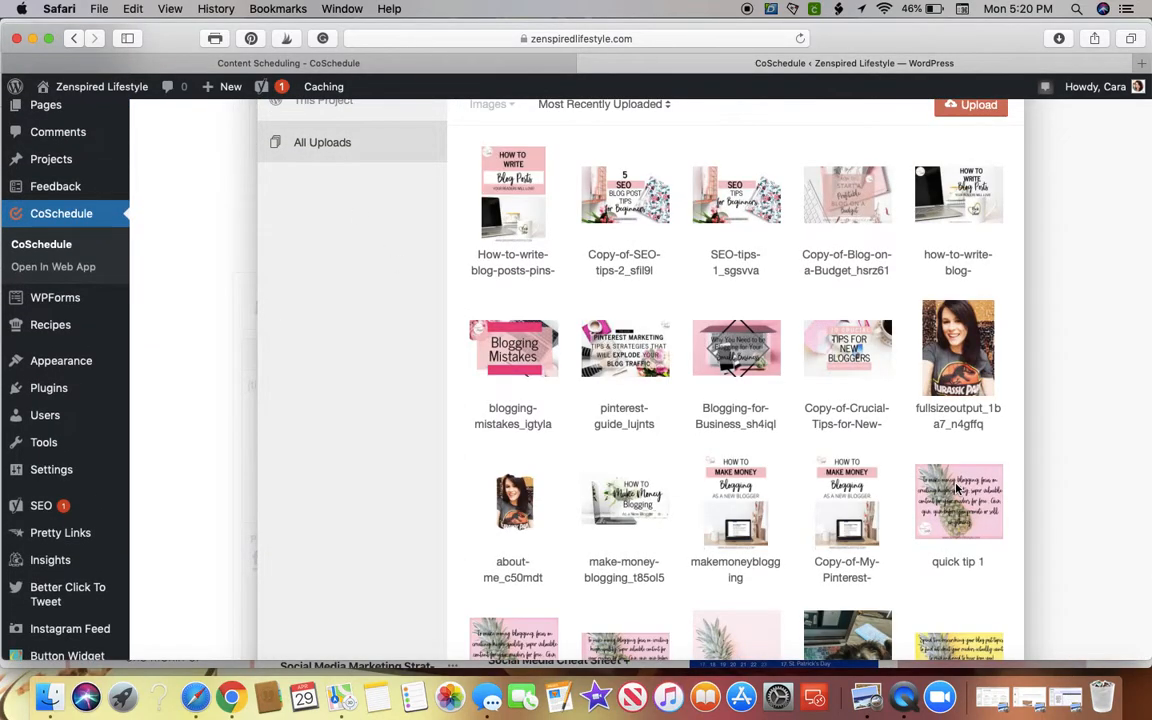
scroll(957, 488, "down", 5)
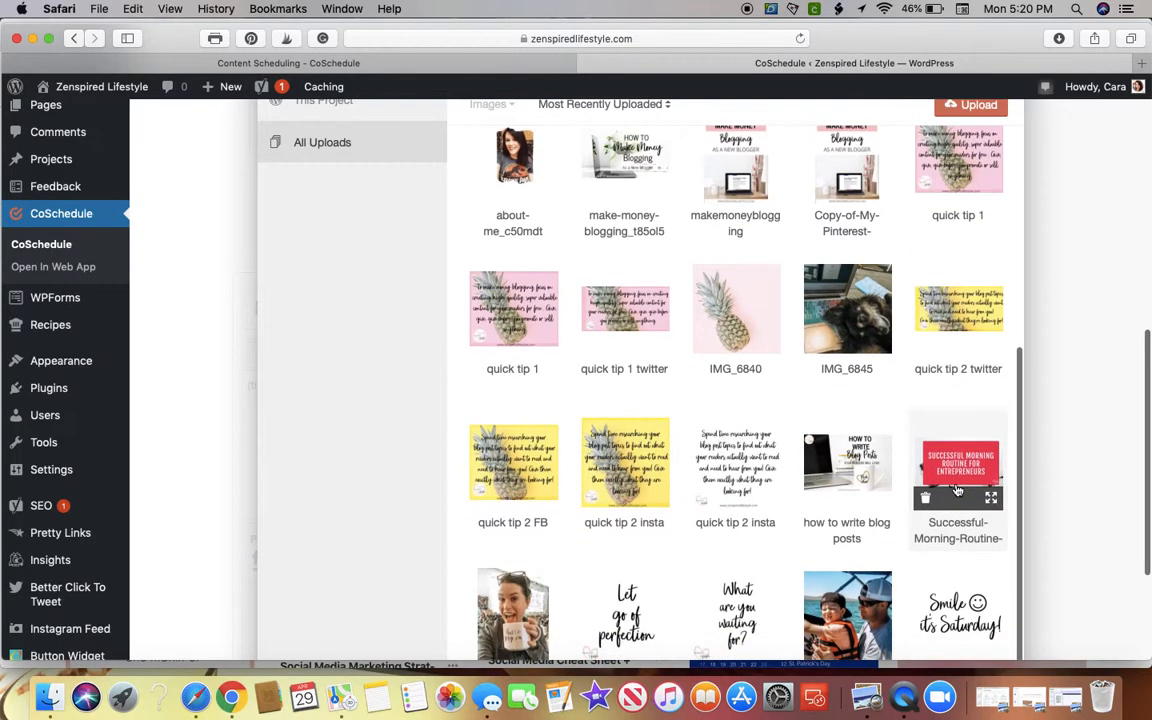
left_click(735, 310)
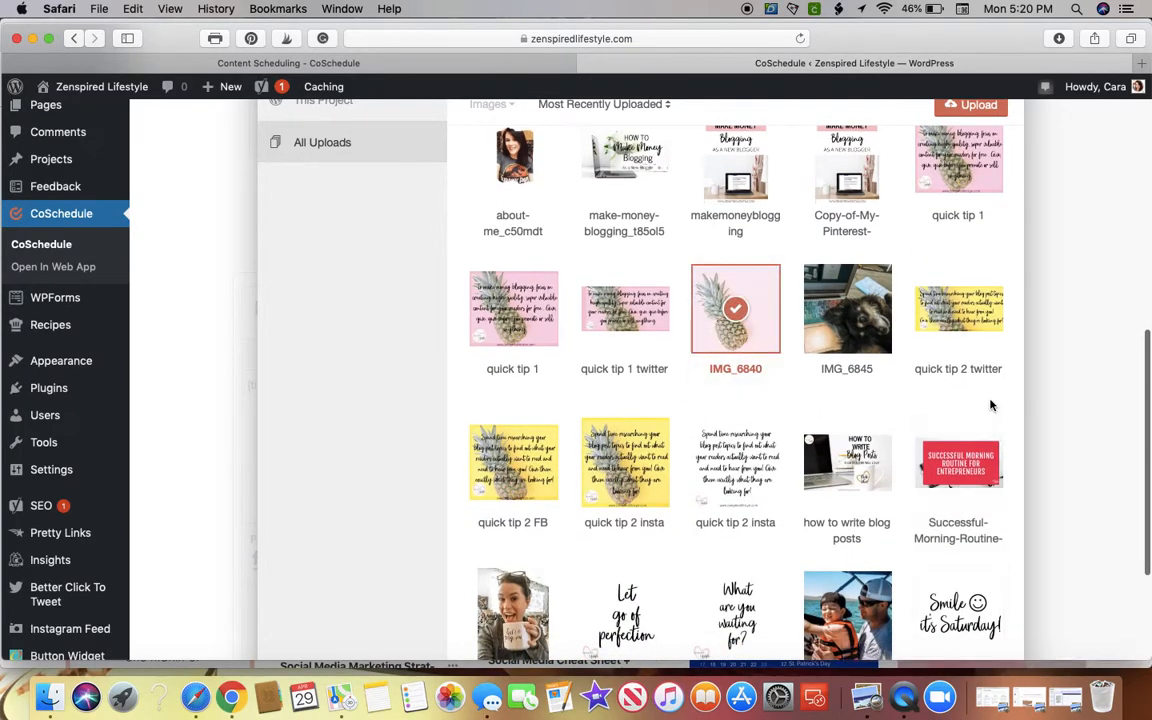
Look through the uploads, dismiss the local file chooser, and save the selected picture to the message
scroll(921, 374, "down", 15)
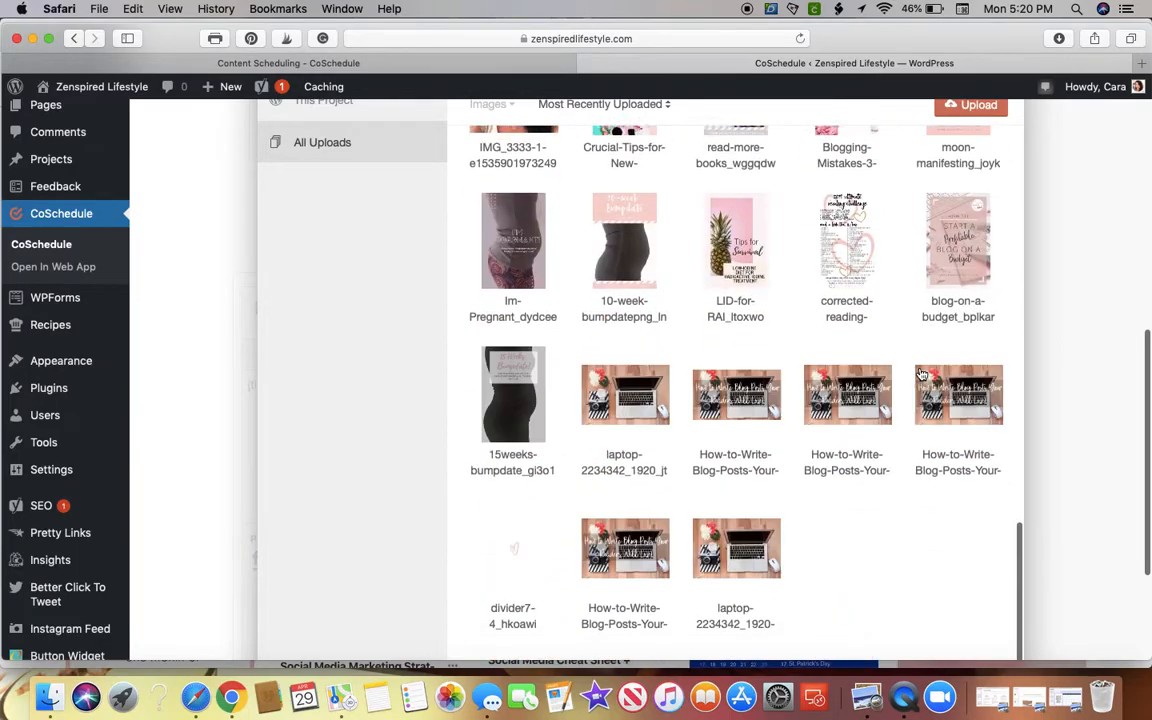
scroll(921, 374, "up", 15)
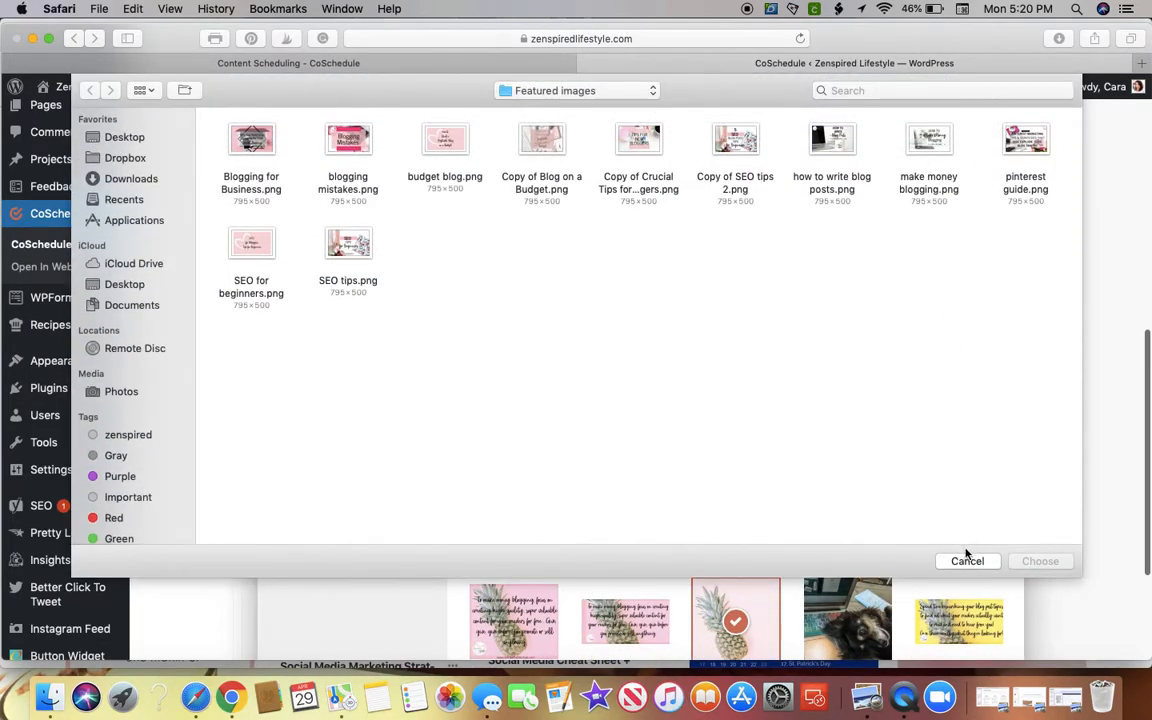
left_click(965, 561)
scroll(915, 524, "down", 10)
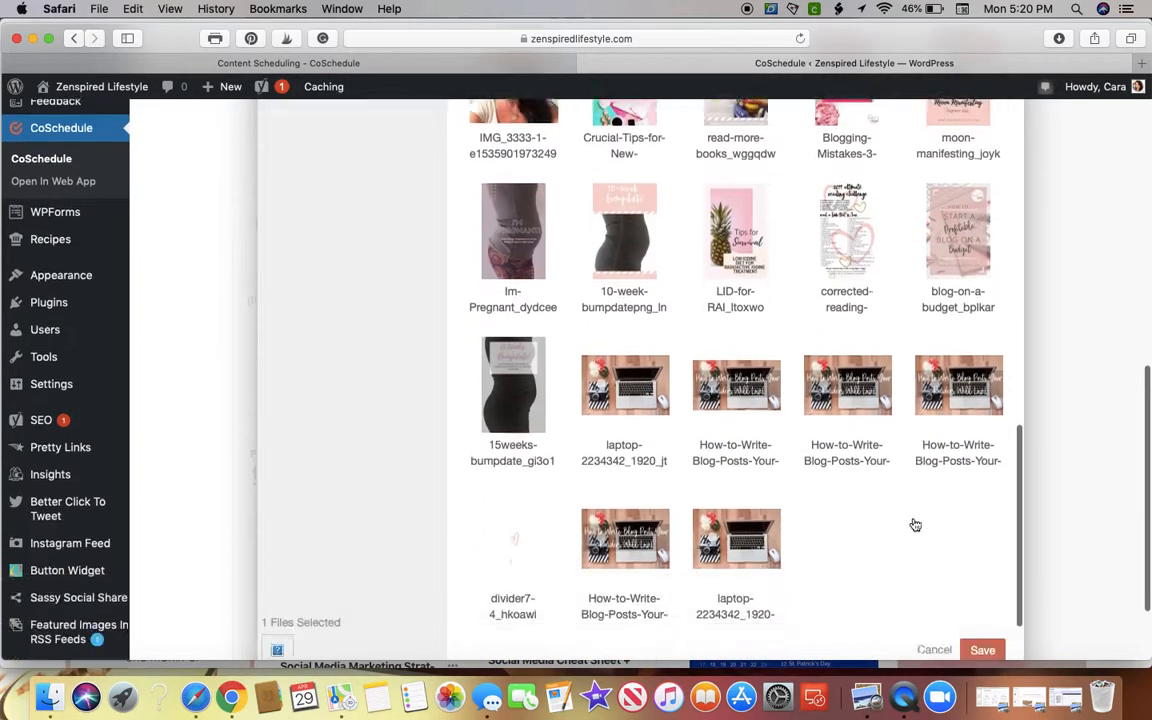
left_click(982, 536)
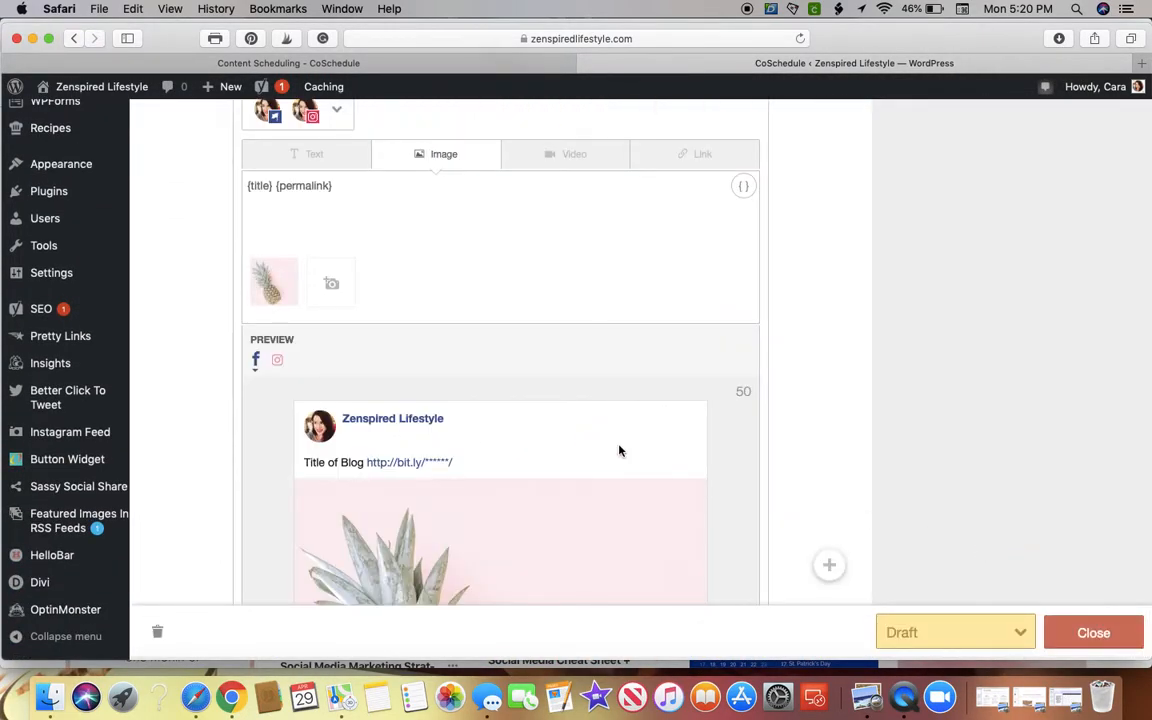
Check the message's Facebook preview with the pineapple picture and switch to its Instagram preview
scroll(619, 451, "down", 5)
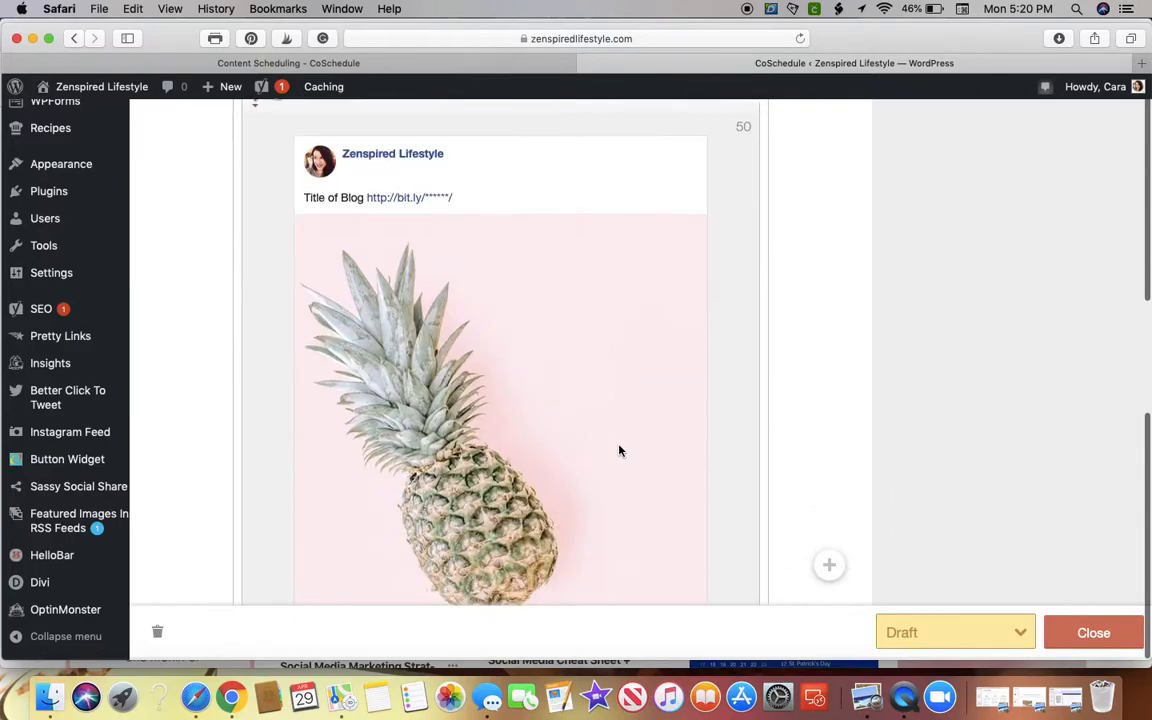
scroll(619, 451, "up", 3)
scroll(619, 451, "down", 3)
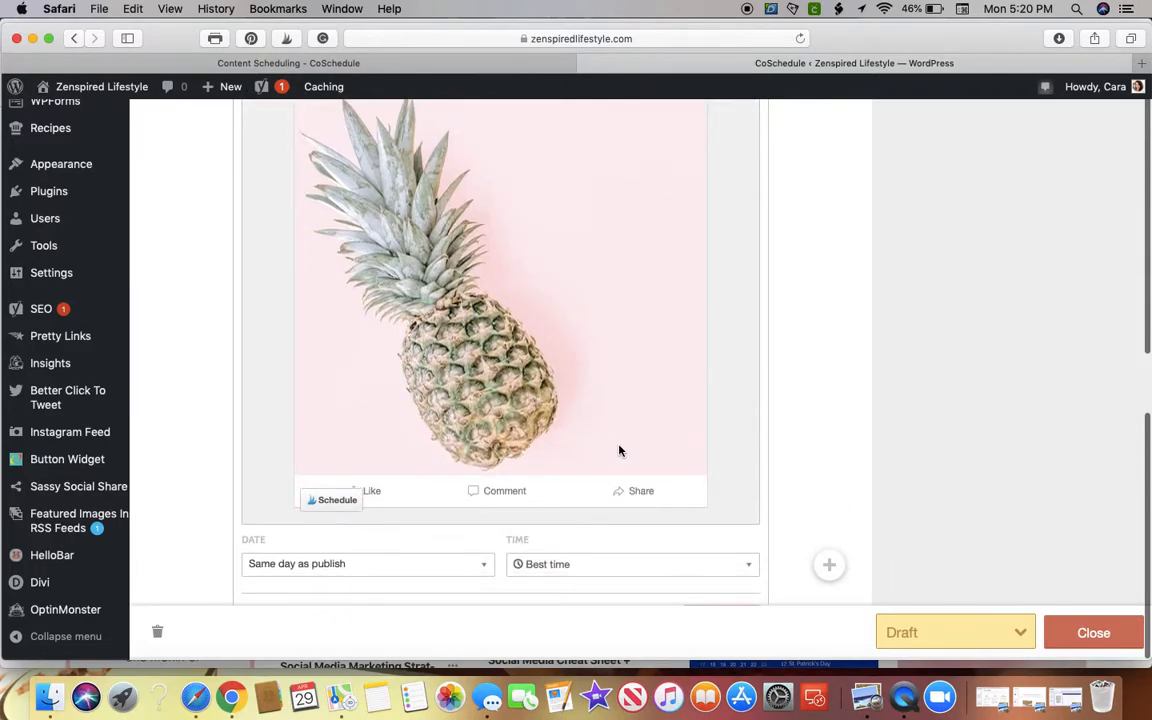
scroll(619, 451, "up", 4)
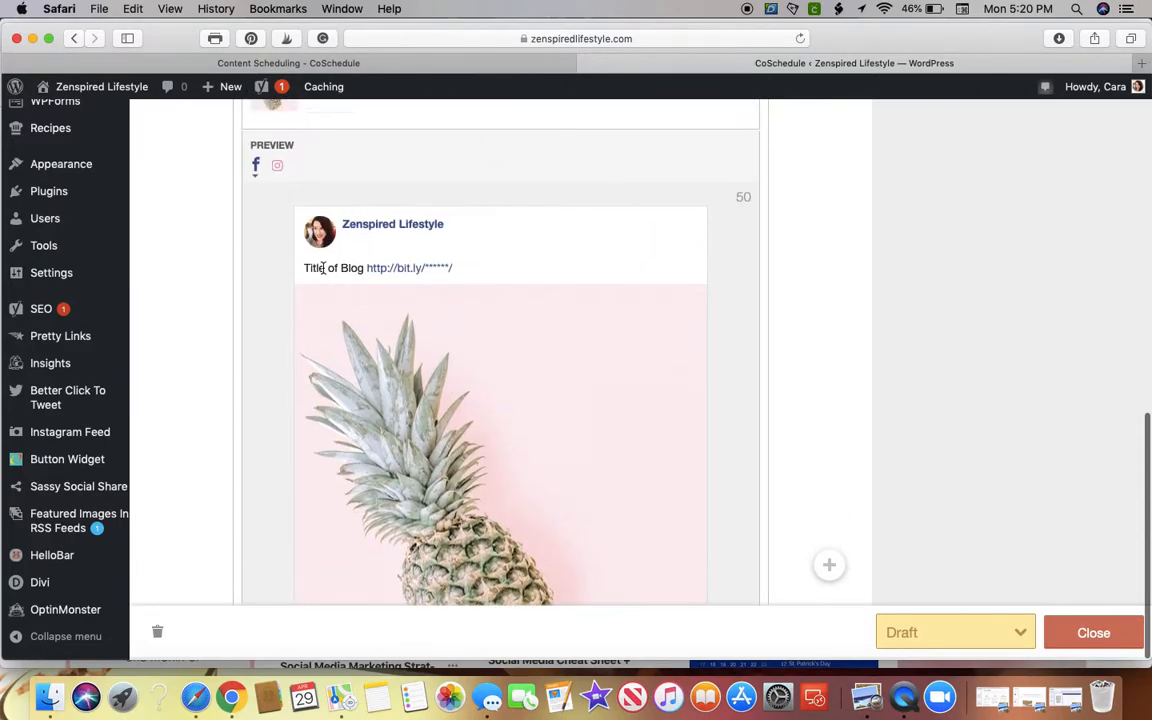
left_click(277, 166)
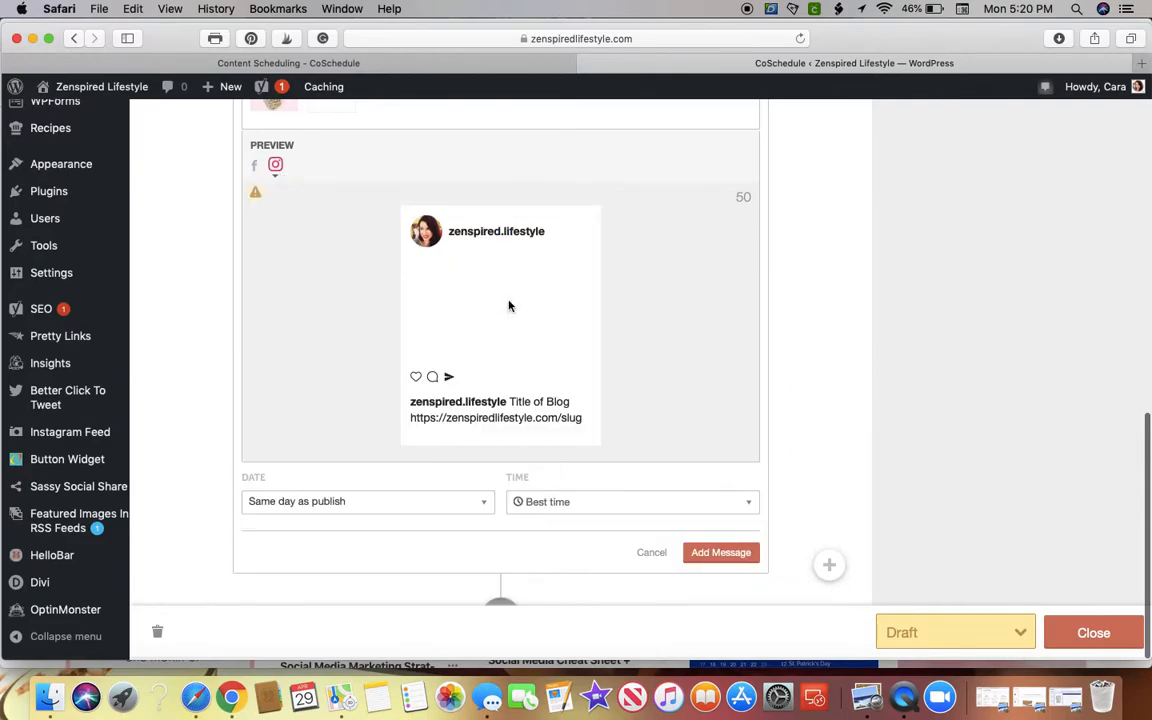
Replace the title placeholder in the same-day message with "a;lkdfjas; ldkf", keeping the permalink placeholder after it
scroll(678, 448, "down", 1)
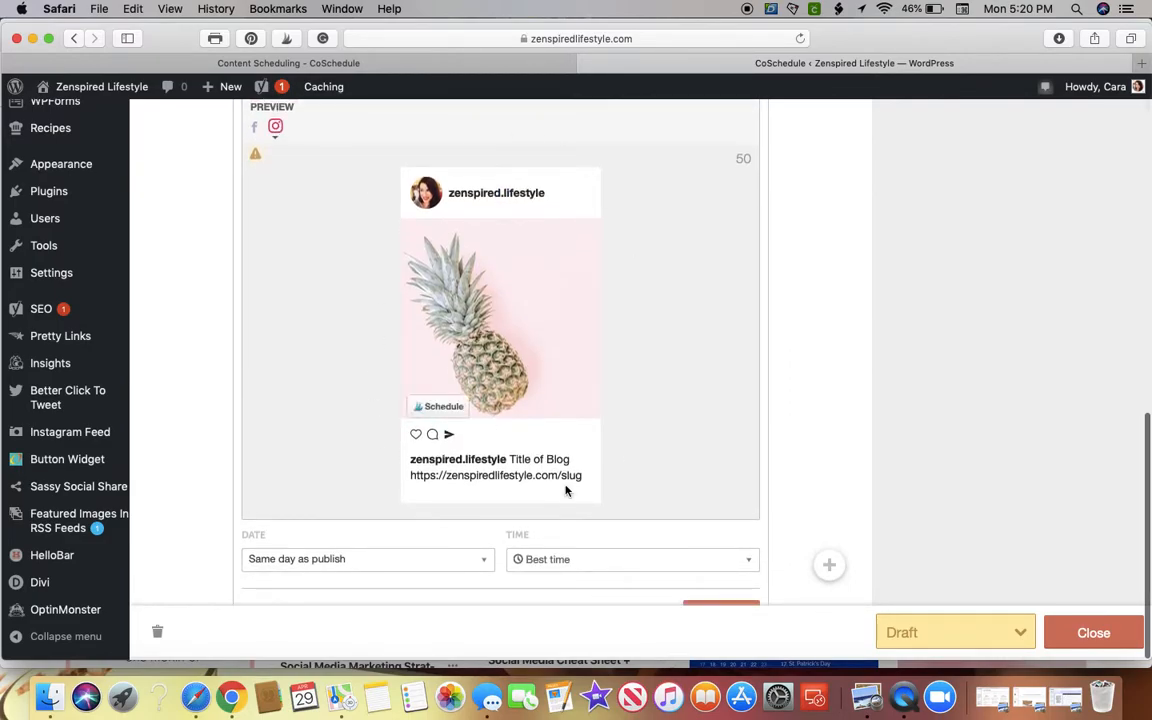
scroll(722, 463, "down", 4)
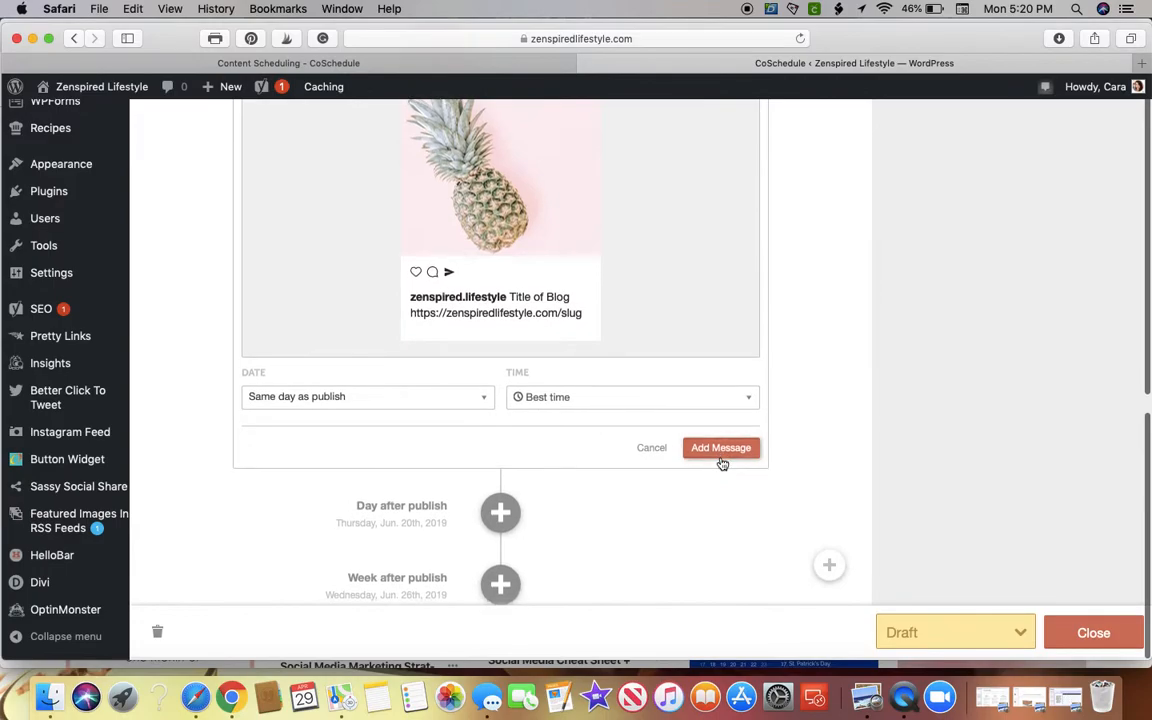
scroll(676, 463, "up", 10)
left_click(247, 289)
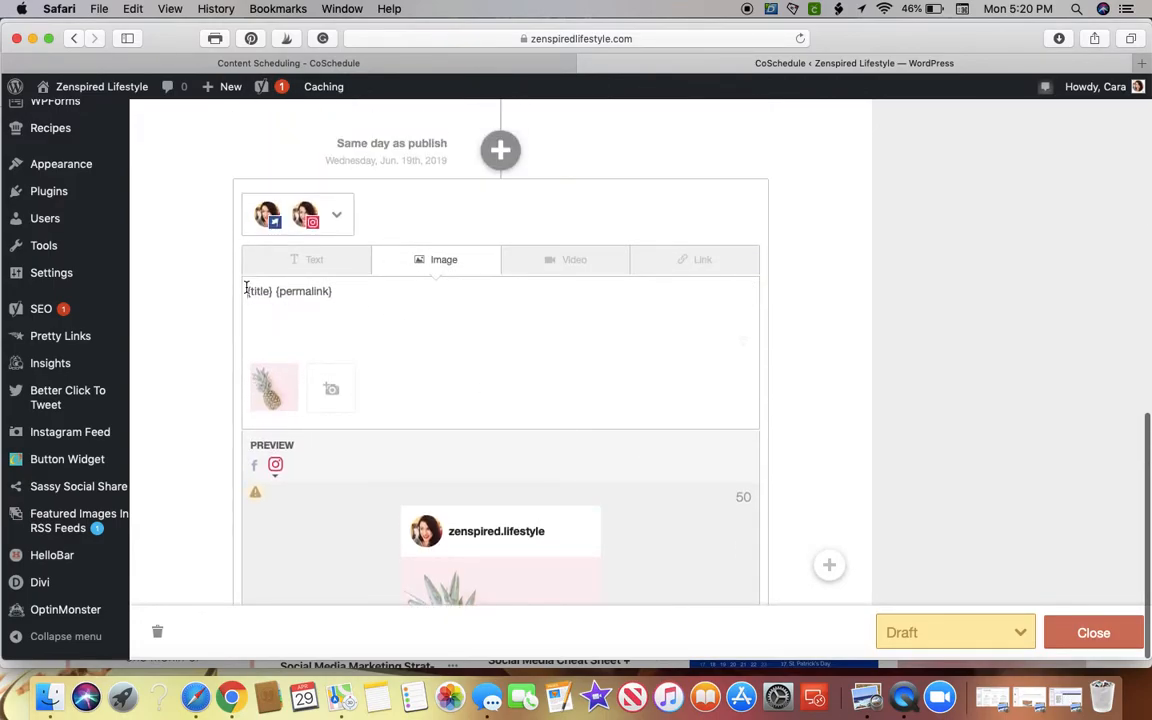
type("a;lkdfjas; ldkf")
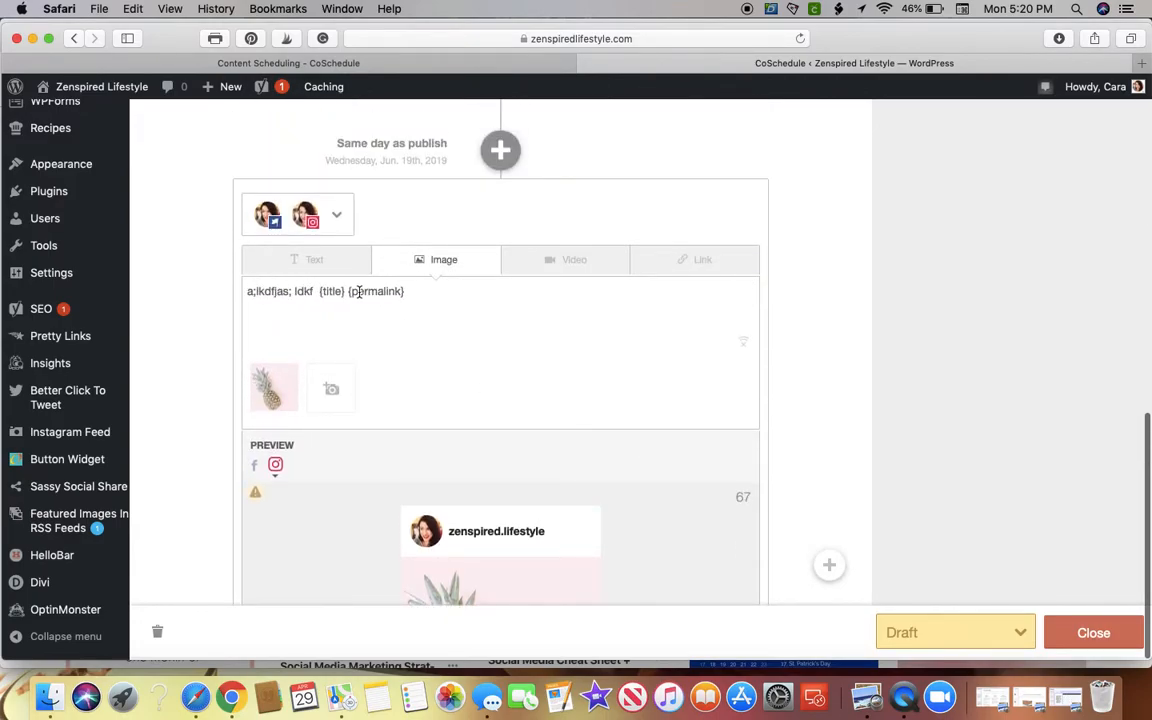
left_click_drag(348, 291, 311, 291)
key("BackSpace")
Examine the reworded message's Instagram preview, its permalink text and the campaign's blog link card above it
scroll(429, 322, "down", 5)
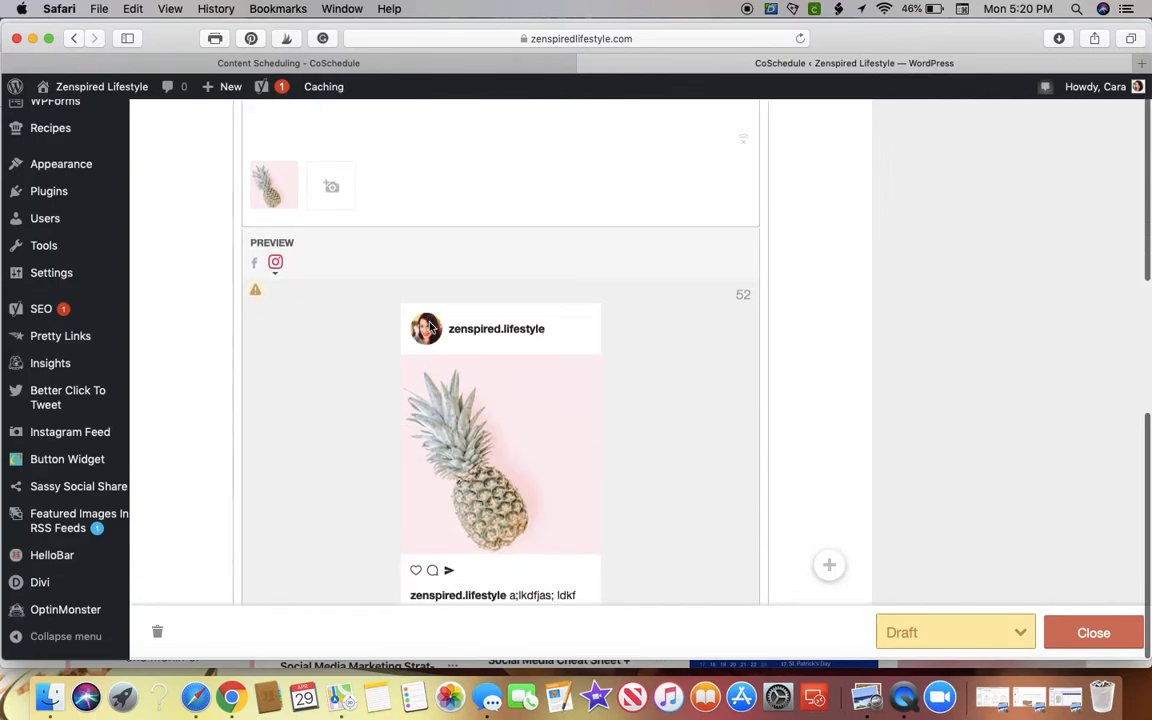
scroll(429, 327, "up", 2)
scroll(430, 327, "up", 1)
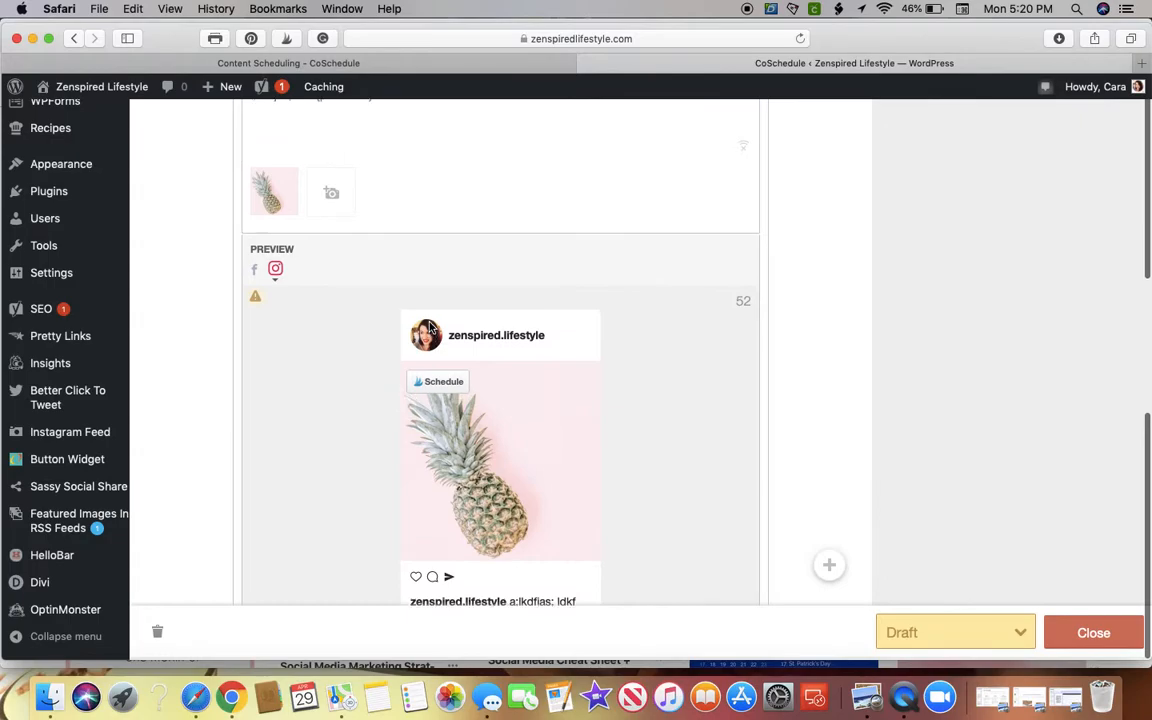
scroll(452, 484, "up", 2)
scroll(452, 487, "up", 4)
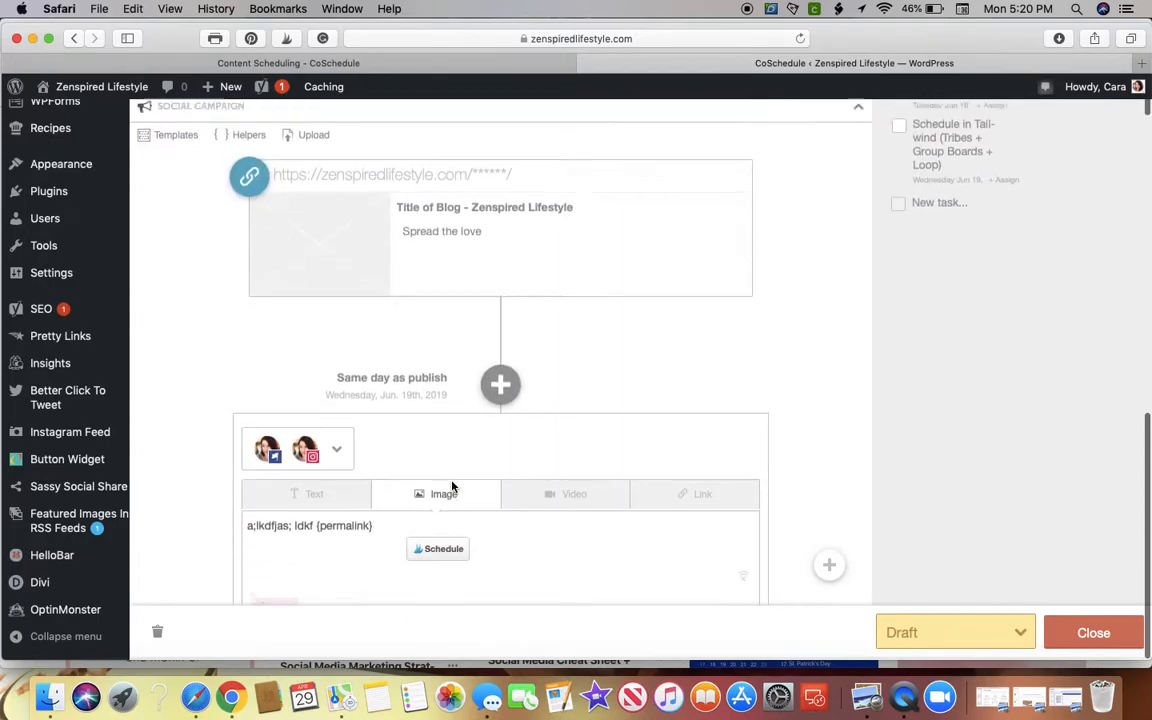
scroll(452, 487, "down", 2)
scroll(452, 487, "down", 4)
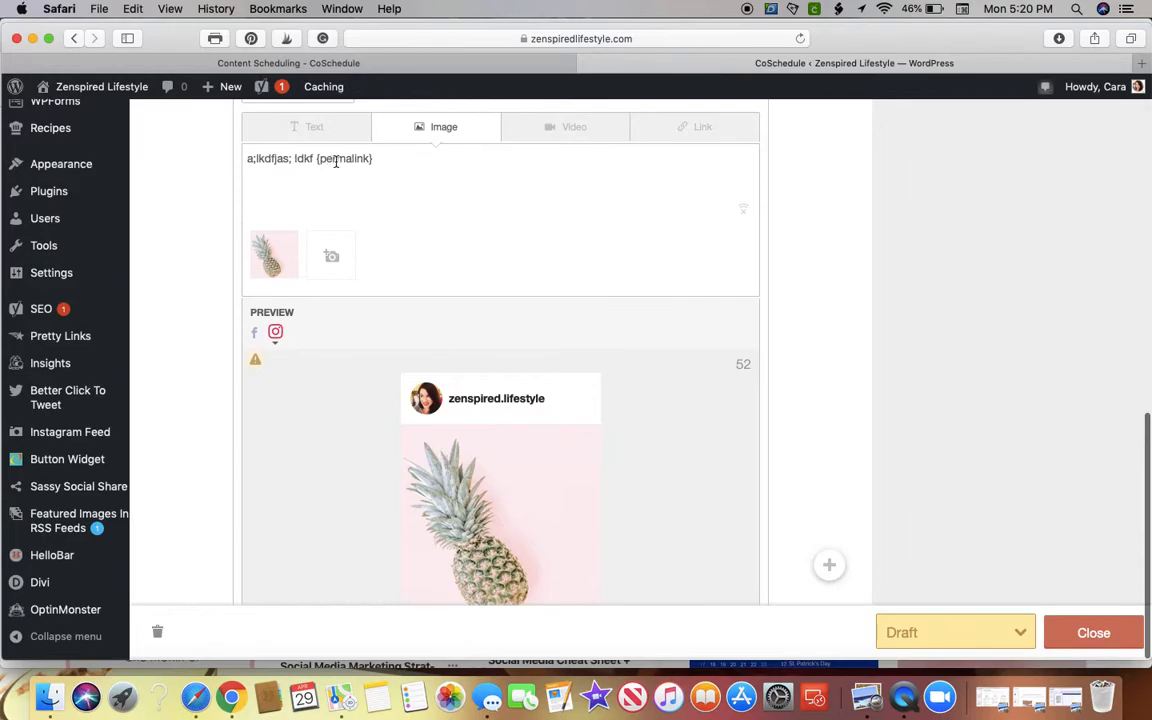
scroll(483, 345, "up", 4)
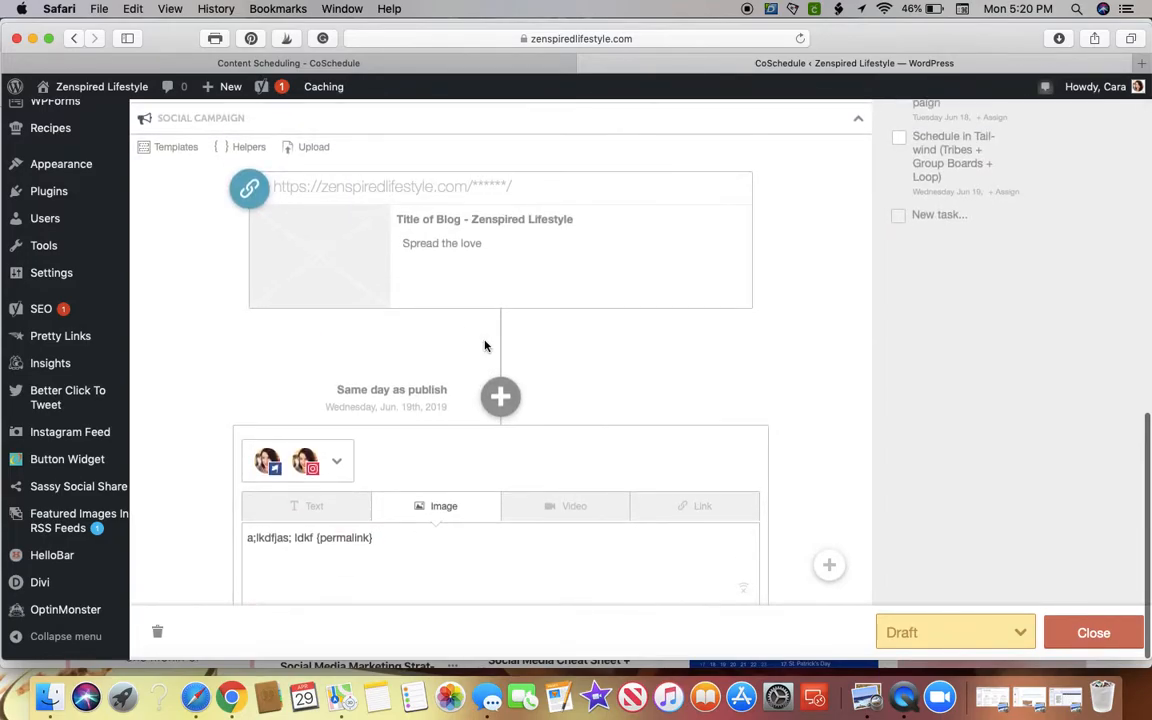
Add the pineapple picture message to the campaign for the same day as publish at the best time
scroll(484, 345, "down", 10)
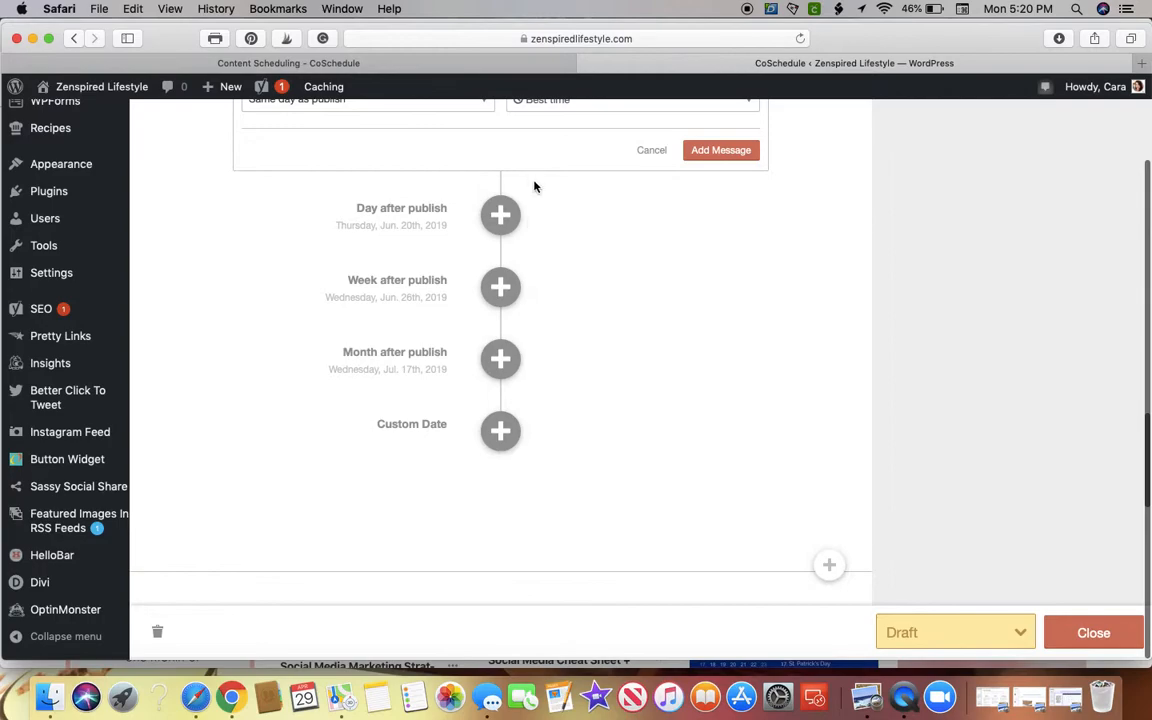
left_click(715, 152)
scroll(525, 317, "up", 8)
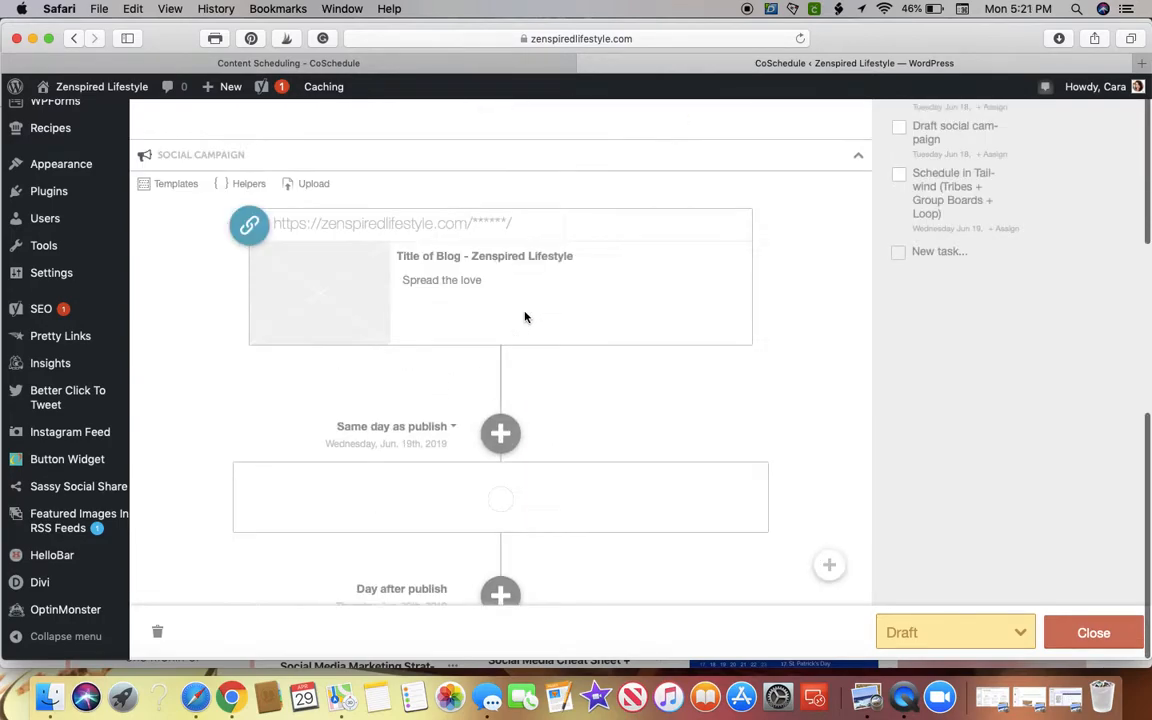
scroll(525, 317, "down", 7)
scroll(525, 317, "down", 2)
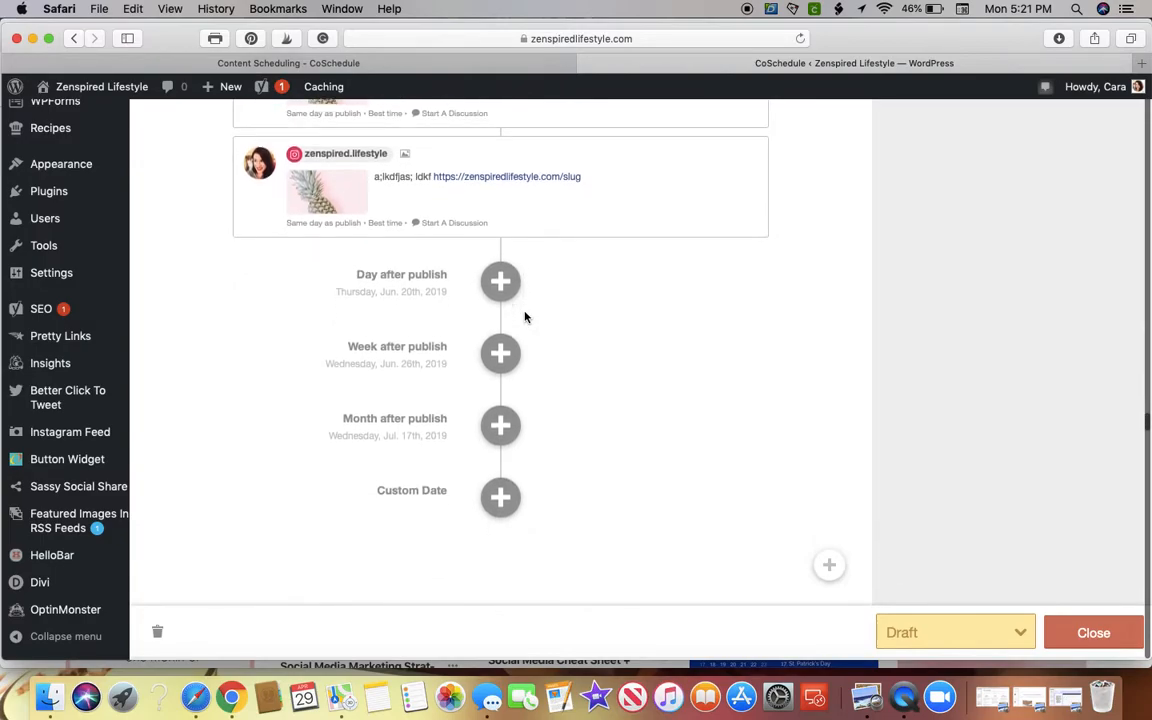
Start a message for a week after publish, view the social profile choices, and make it a video message
left_click(501, 330)
left_click(420, 398)
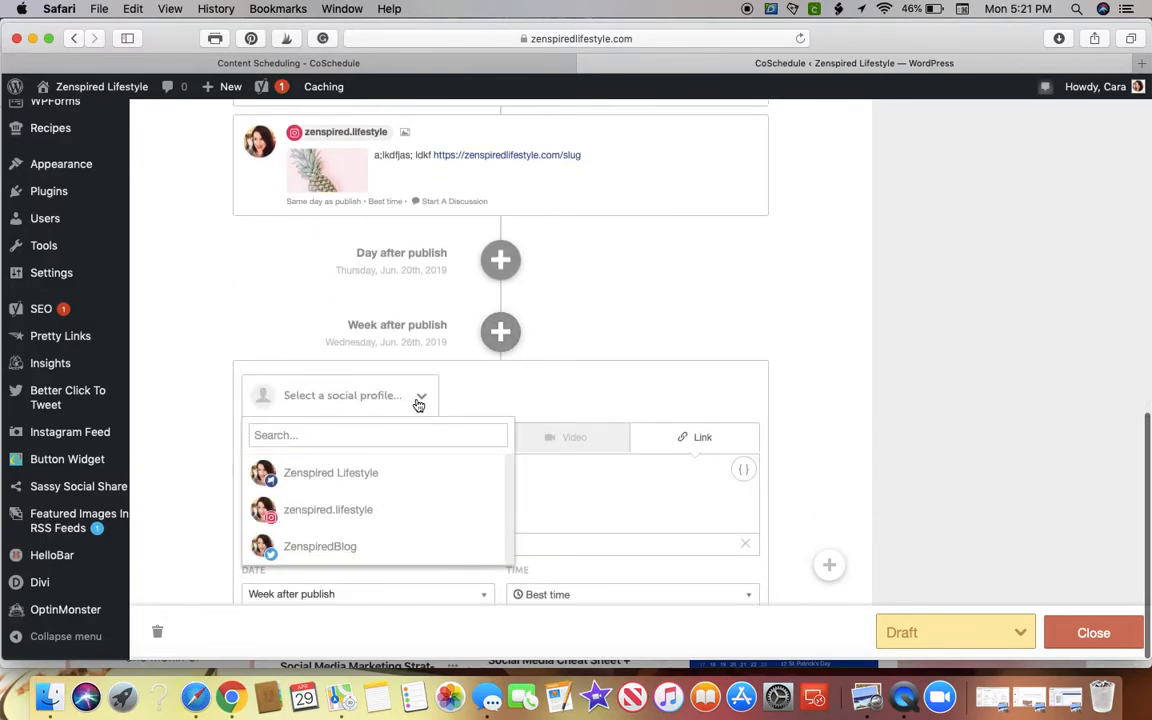
left_click(572, 450)
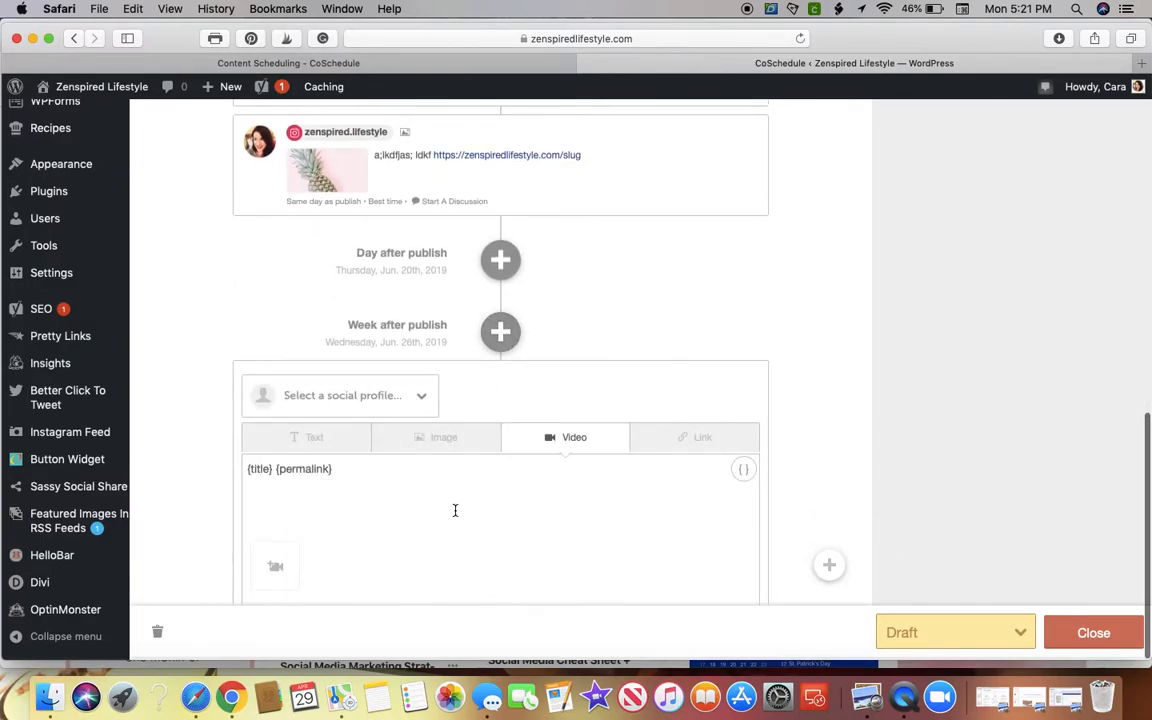
Review the social campaign timeline from the unfinished video message up to the post's WordPress details
scroll(455, 510, "down", 4)
scroll(458, 512, "up", 5)
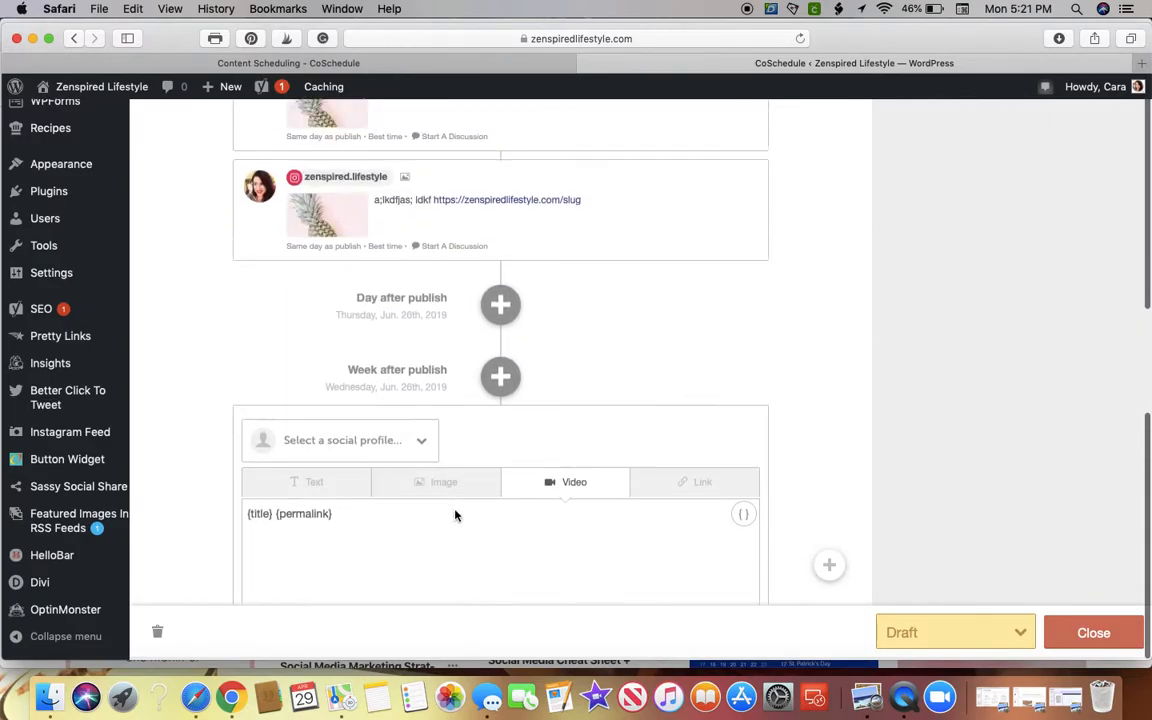
scroll(455, 515, "up", 10)
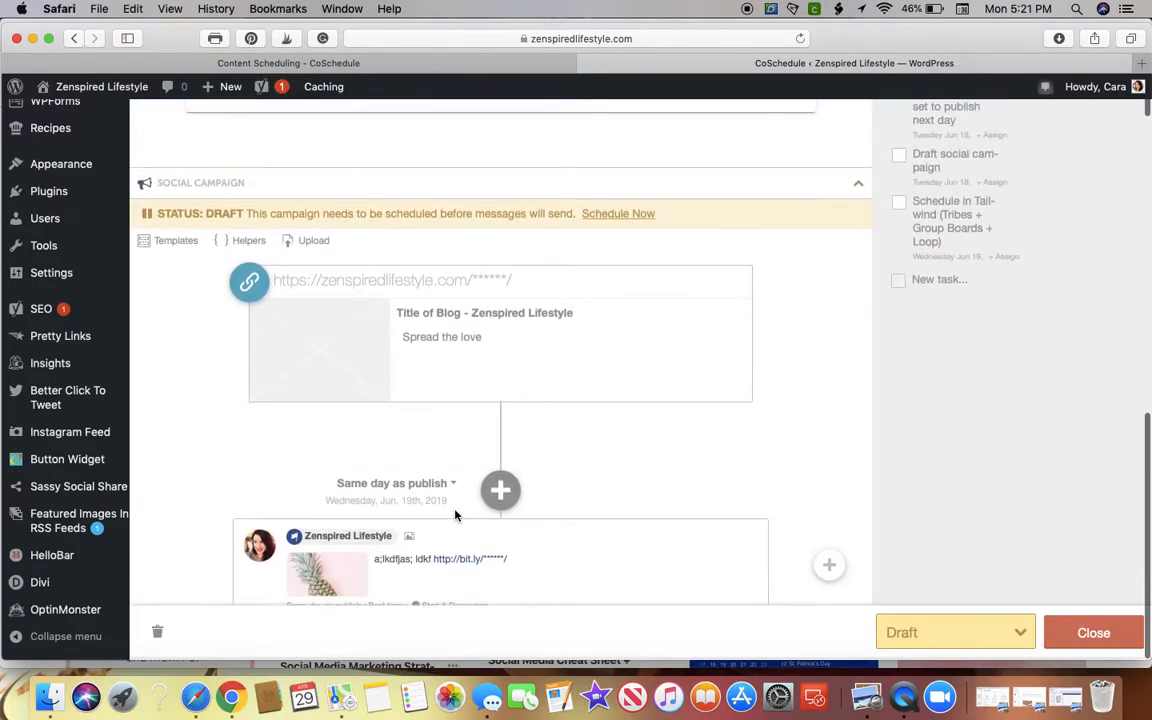
scroll(455, 515, "down", 10)
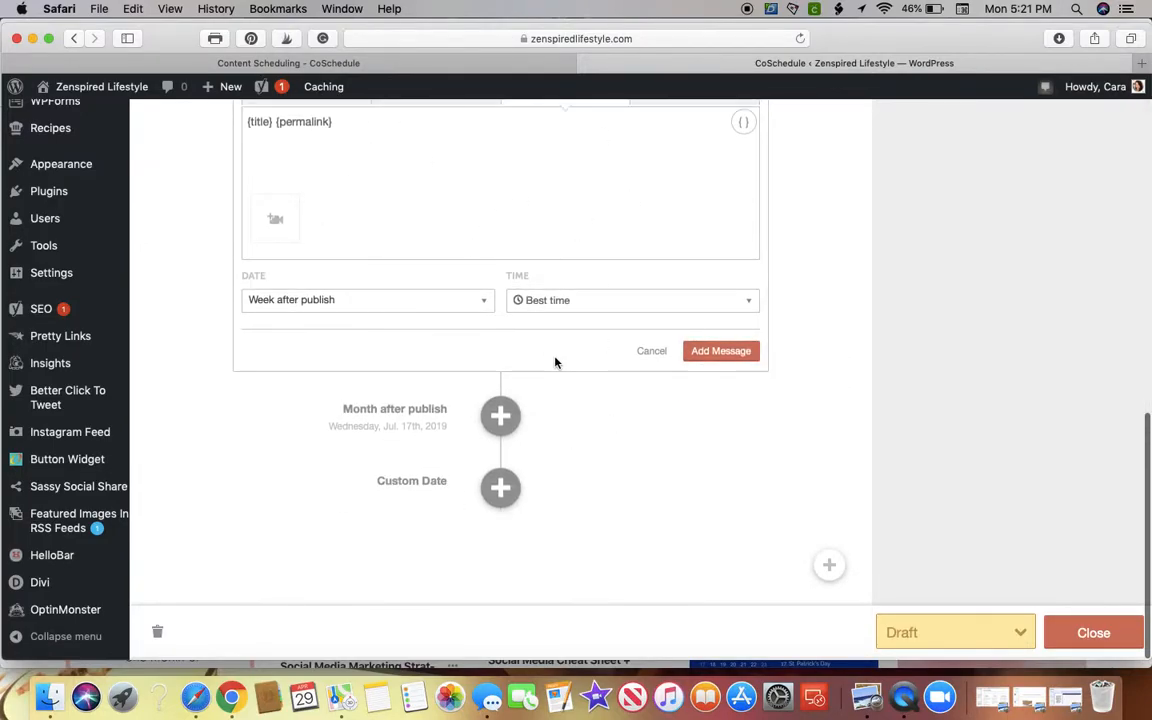
scroll(556, 363, "up", 10)
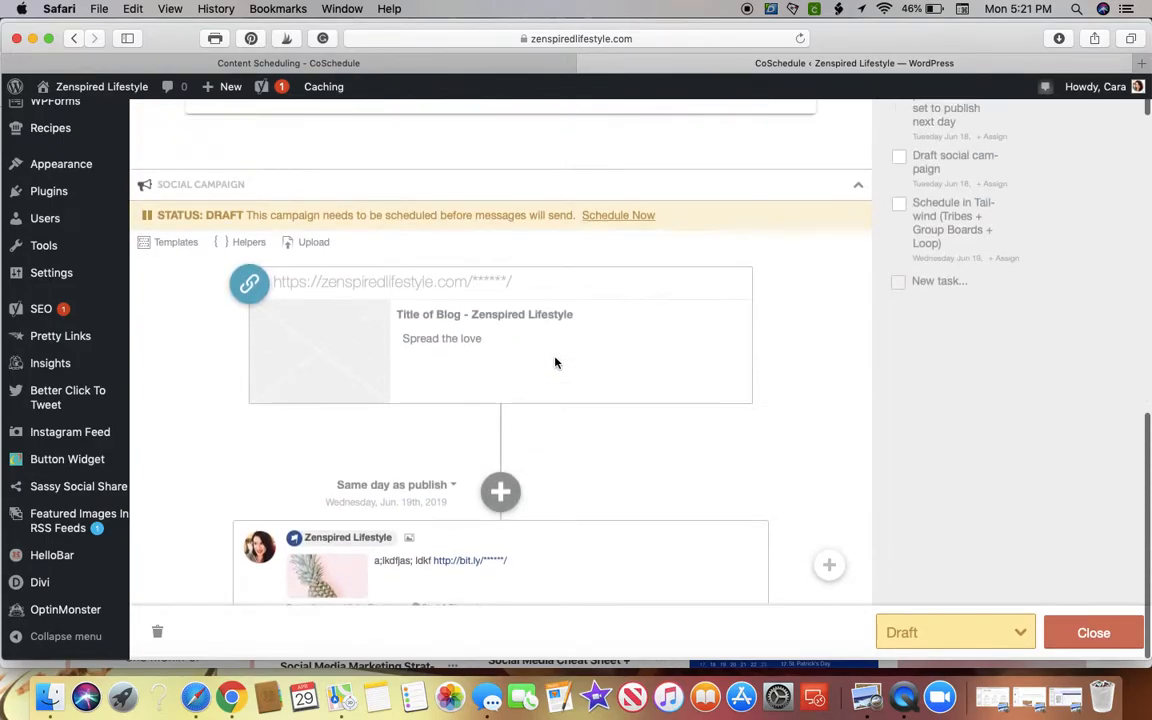
scroll(556, 363, "up", 10)
scroll(556, 363, "down", 1)
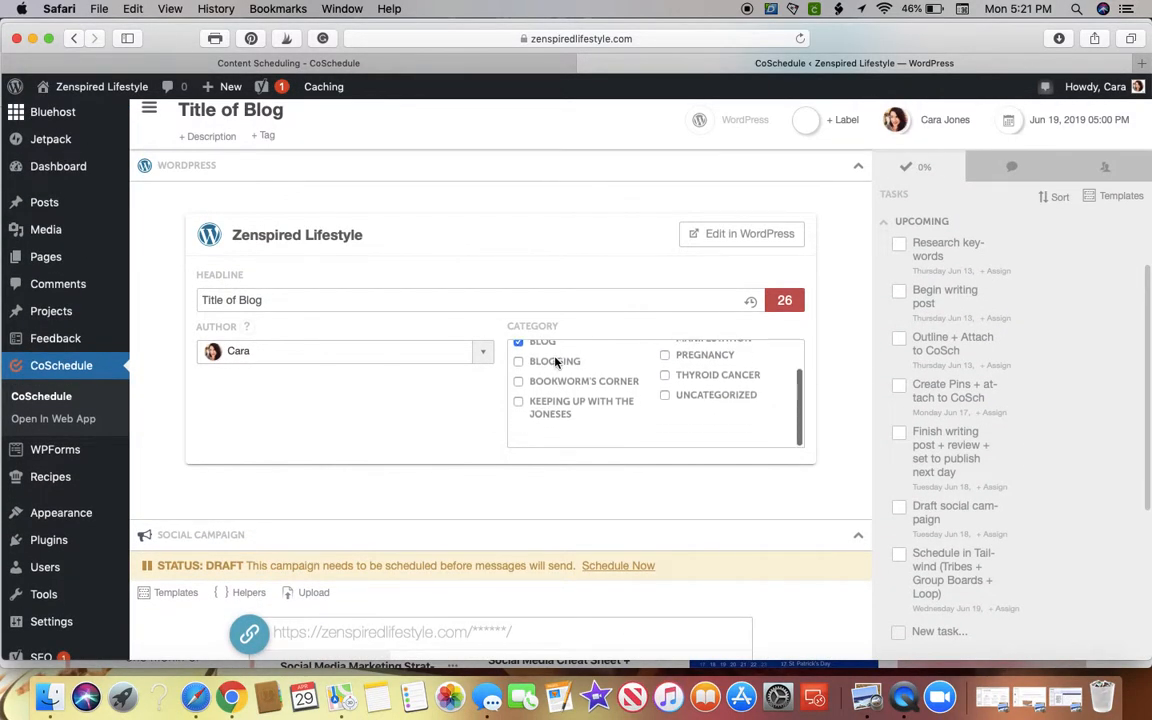
scroll(556, 363, "down", 2)
Delete both the Facebook and the Instagram message scheduled for the same day as publish
scroll(550, 470, "down", 10)
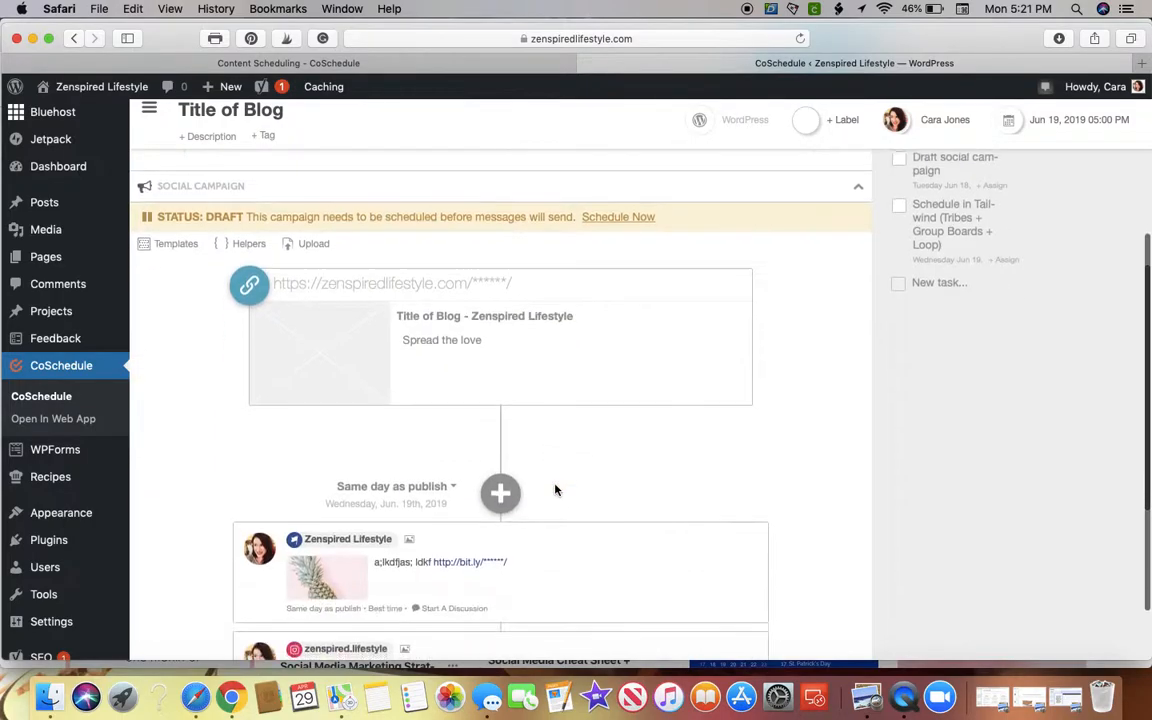
left_click(755, 214)
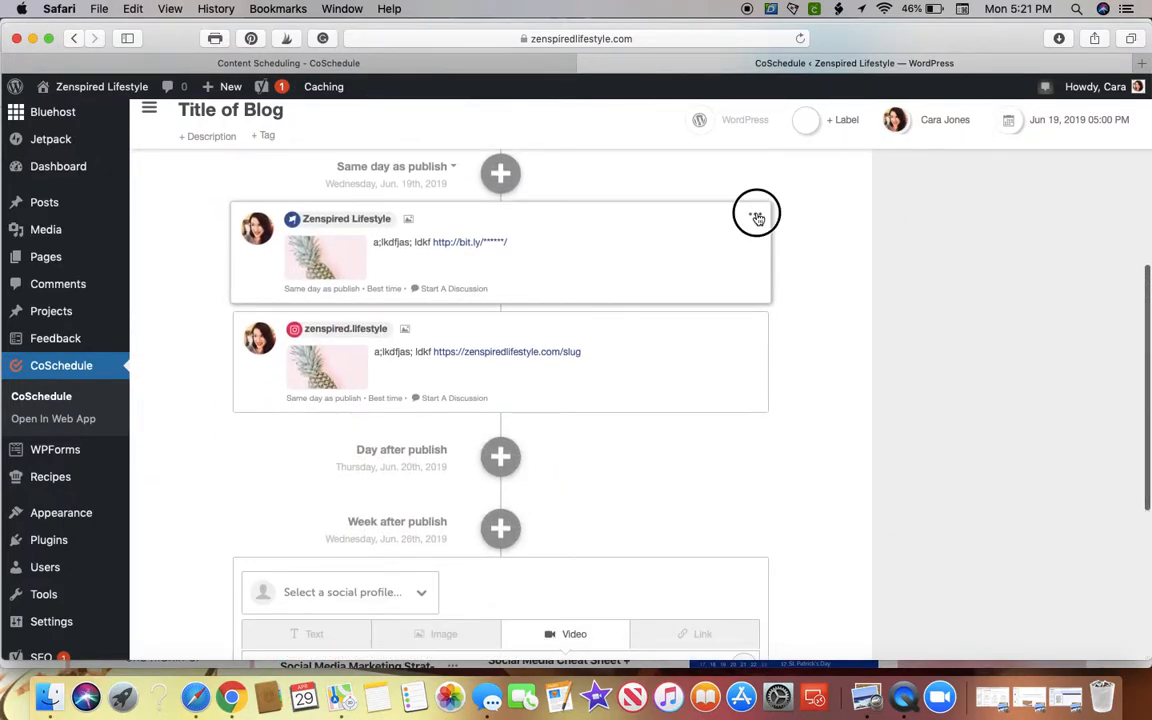
left_click(684, 256)
left_click(833, 291)
left_click(756, 217)
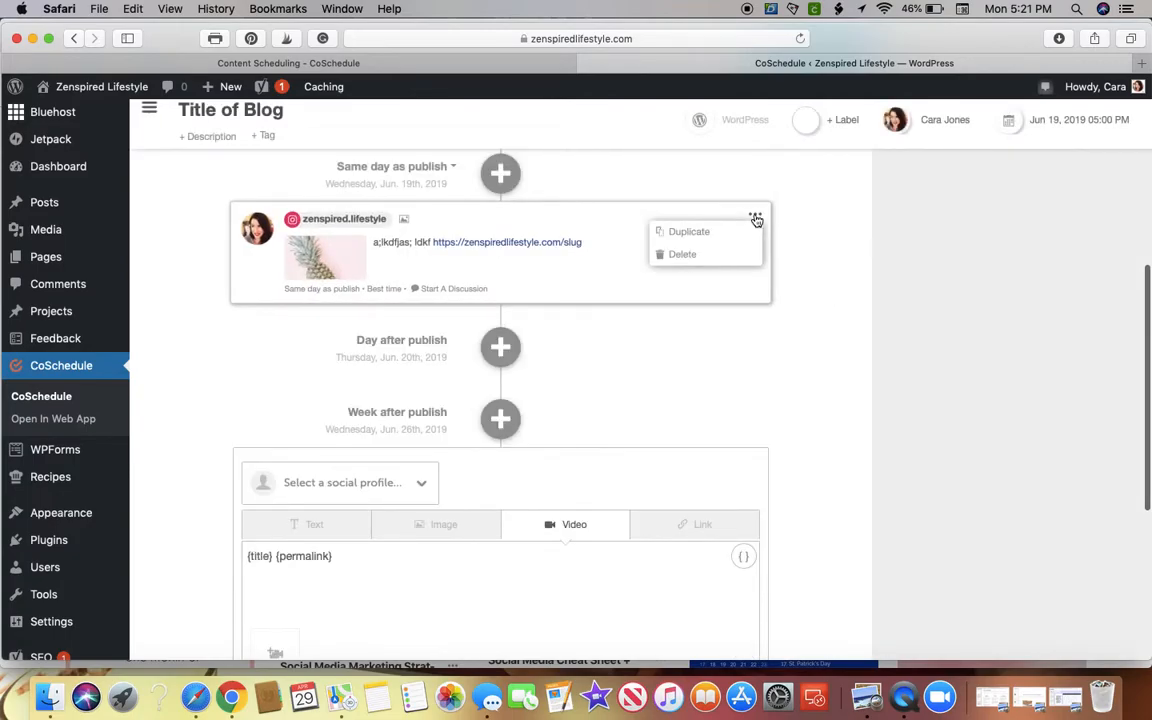
left_click(684, 255)
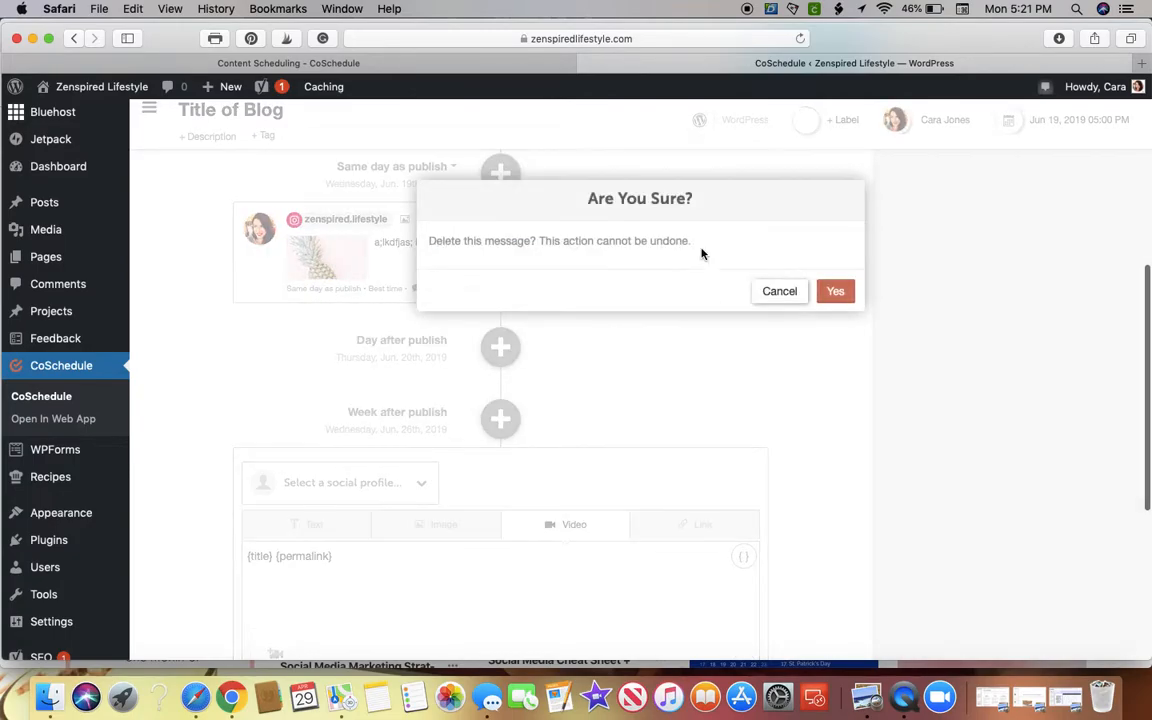
left_click(834, 291)
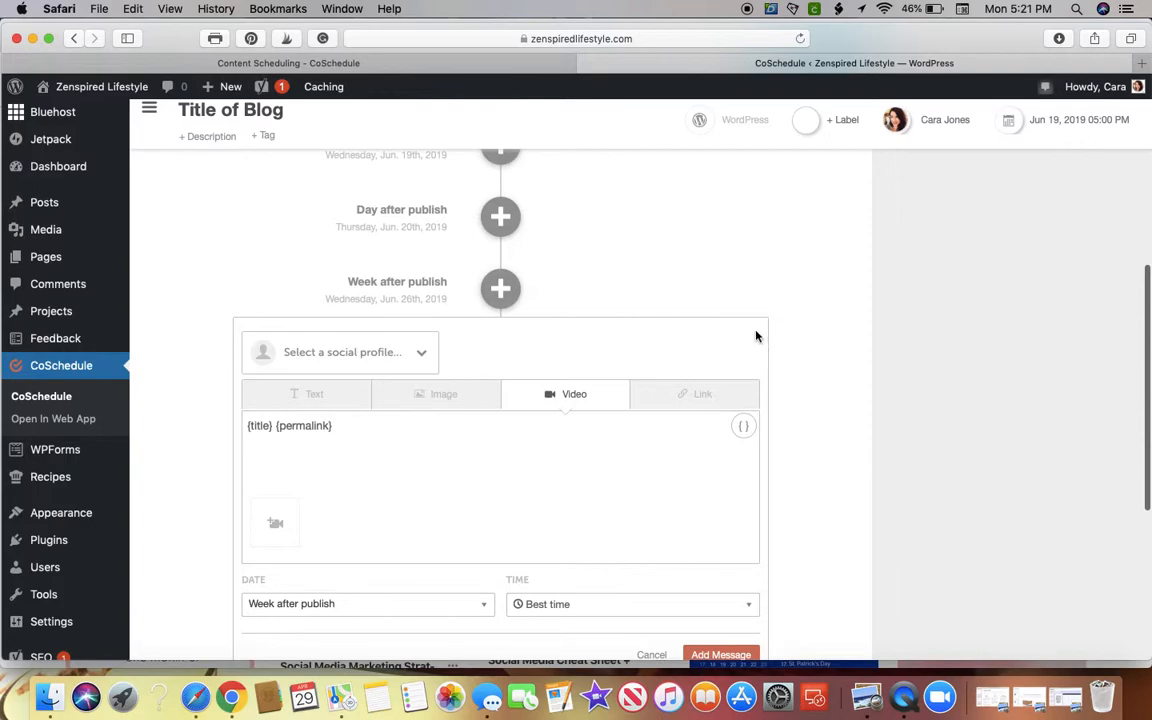
Discard the unfinished video message for a week after publish
scroll(707, 339, "down", 2)
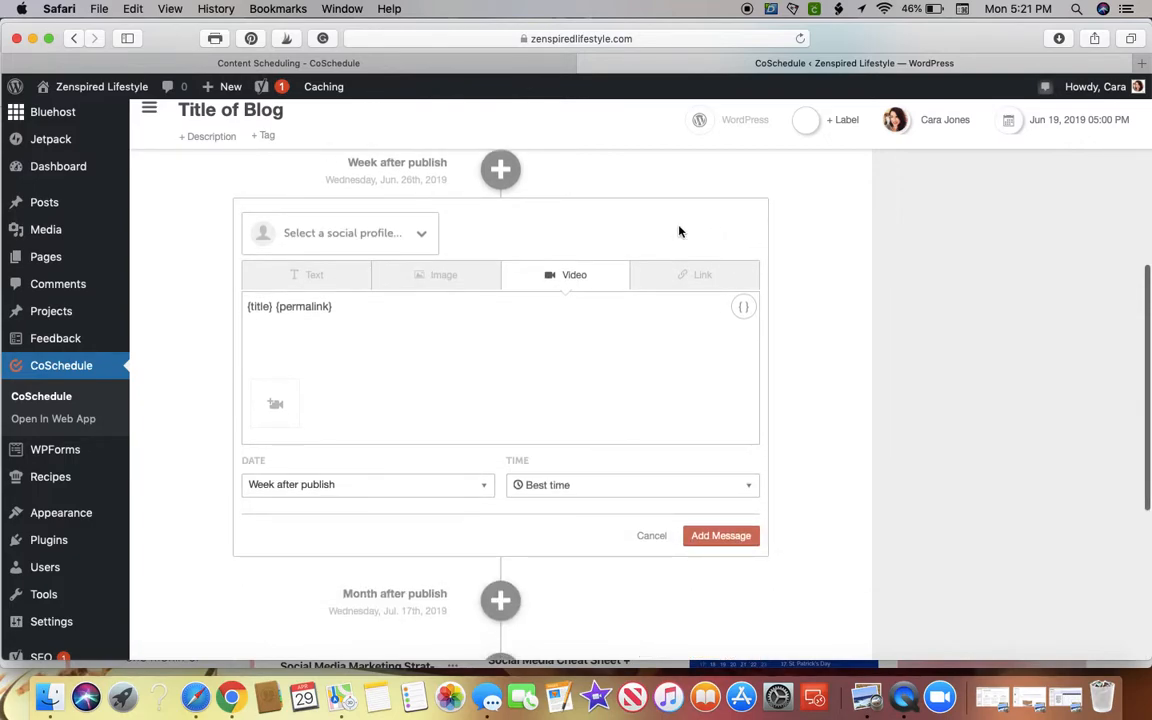
left_click(651, 535)
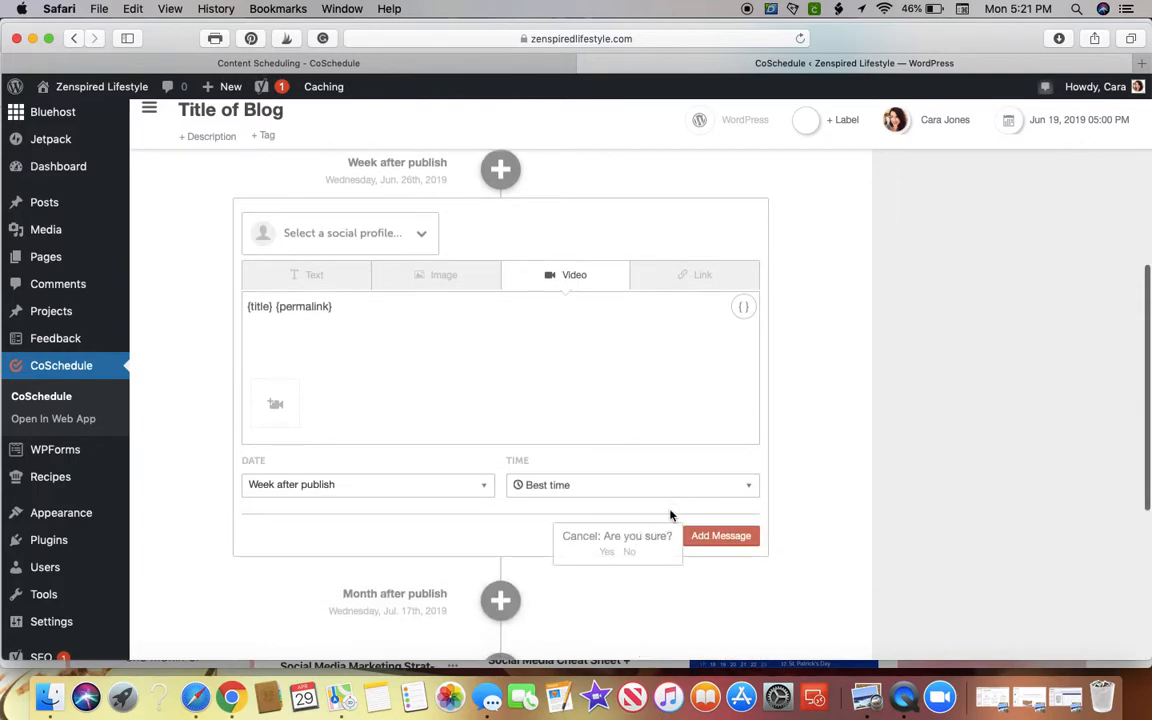
left_click(648, 540)
left_click(607, 553)
Return to the start of the empty social campaign and show its available social templates
scroll(607, 560, "up", 10)
scroll(651, 483, "down", 3)
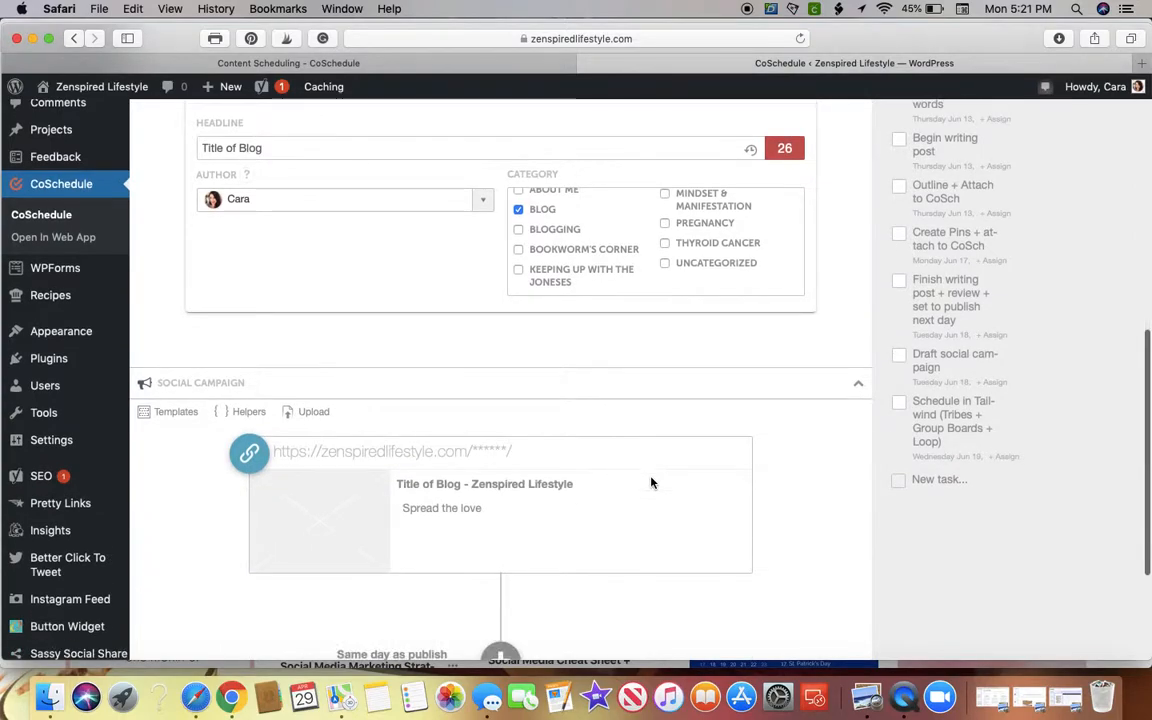
scroll(651, 483, "down", 3)
scroll(651, 483, "up", 8)
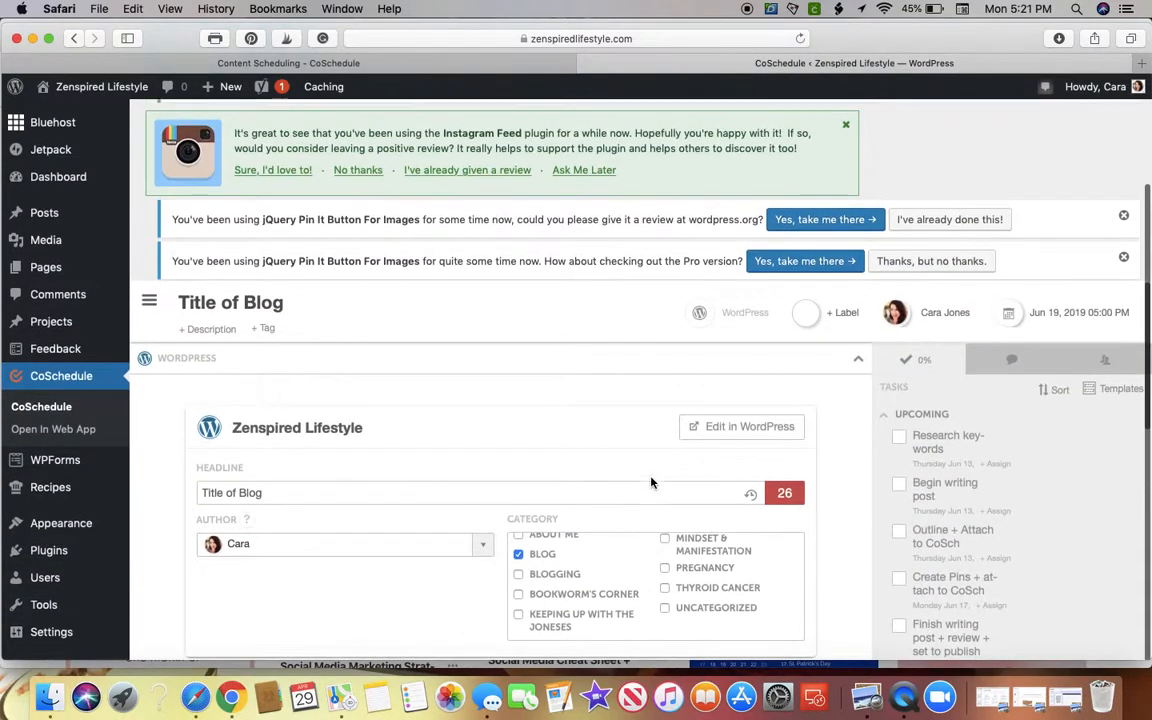
scroll(651, 483, "down", 8)
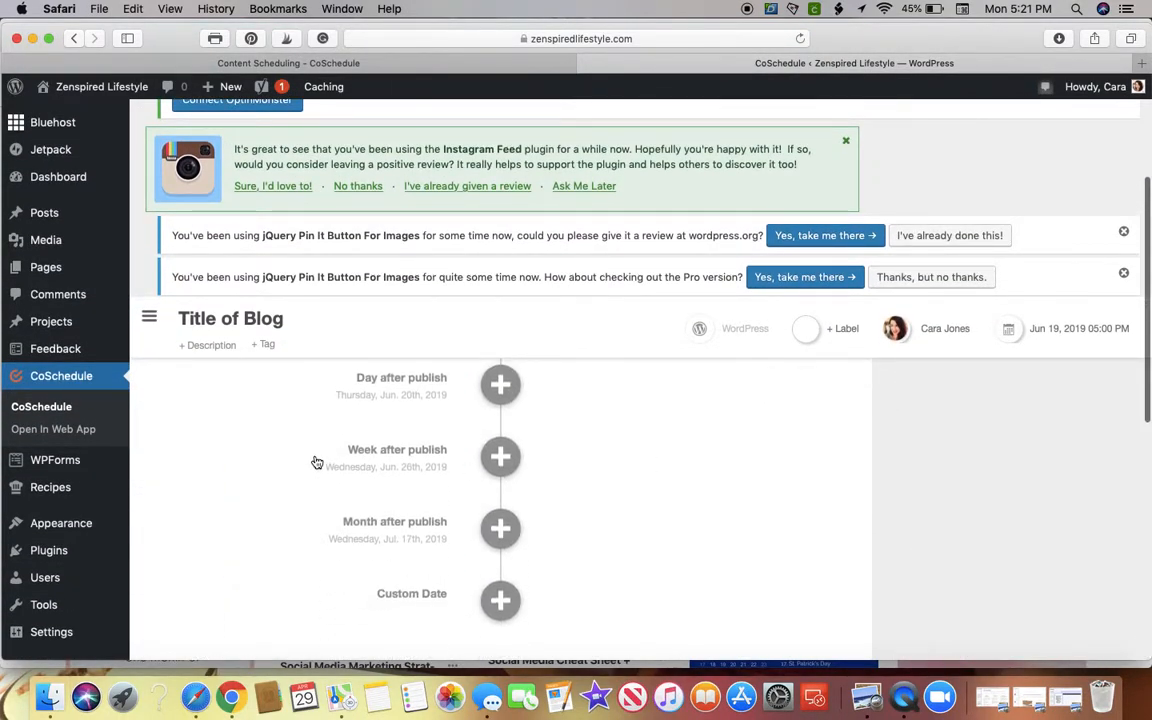
scroll(309, 586, "up", 5)
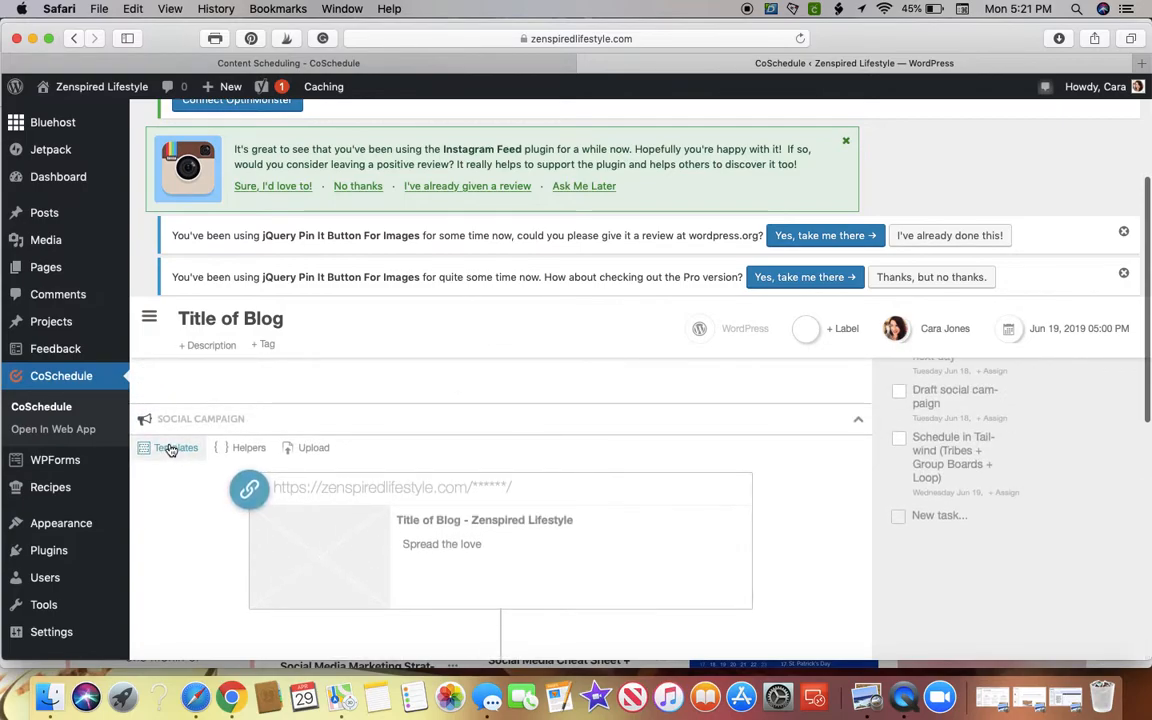
left_click(171, 448)
scroll(362, 392, "down", 1)
scroll(360, 391, "down", 3)
scroll(360, 391, "up", 3)
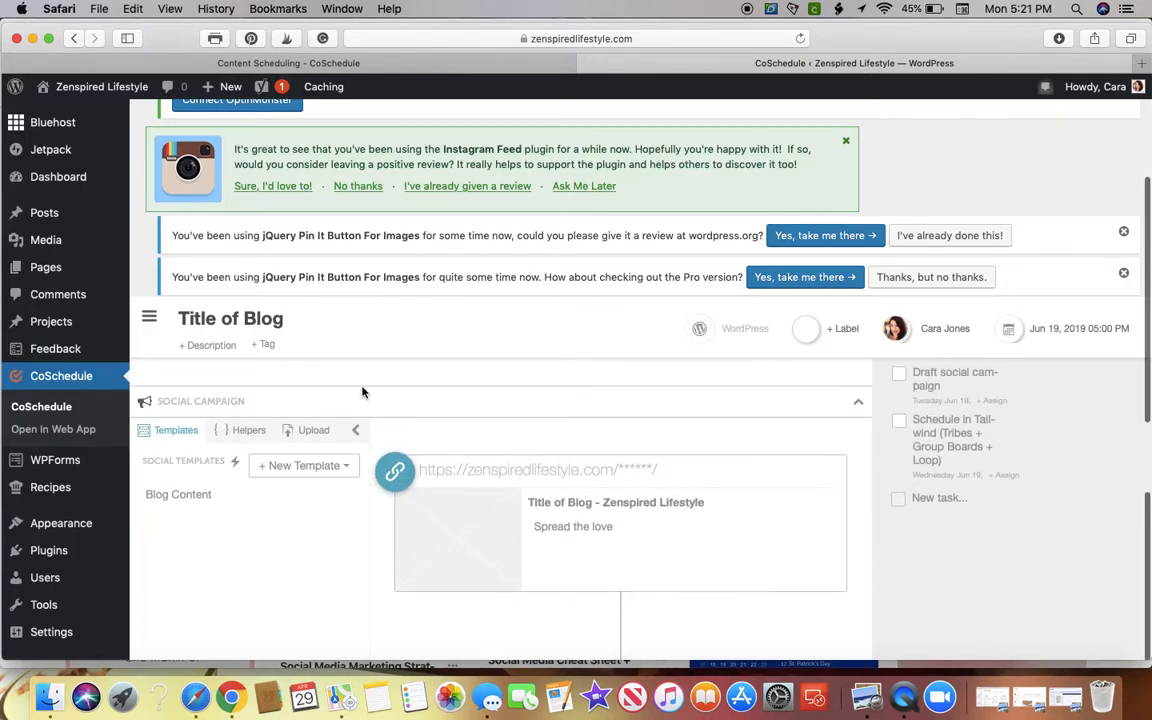
Apply the Blog Content social template to the campaign, keeping it based on the same day as publish
left_click(203, 500)
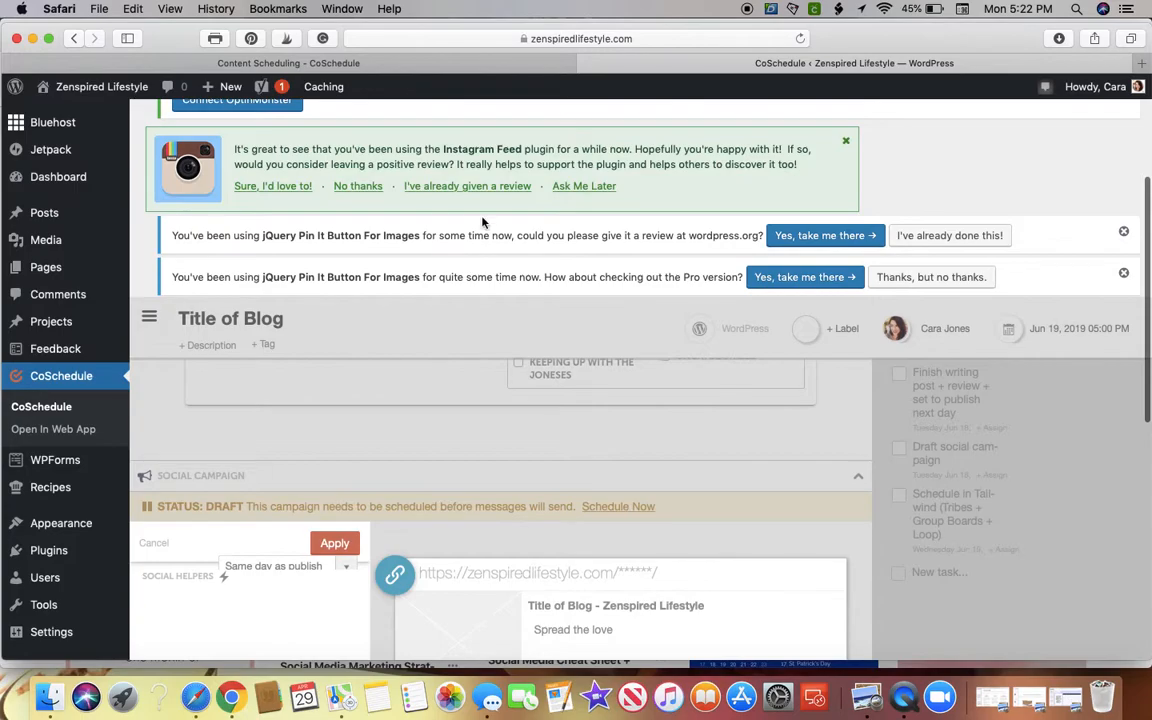
scroll(482, 222, "down", 5)
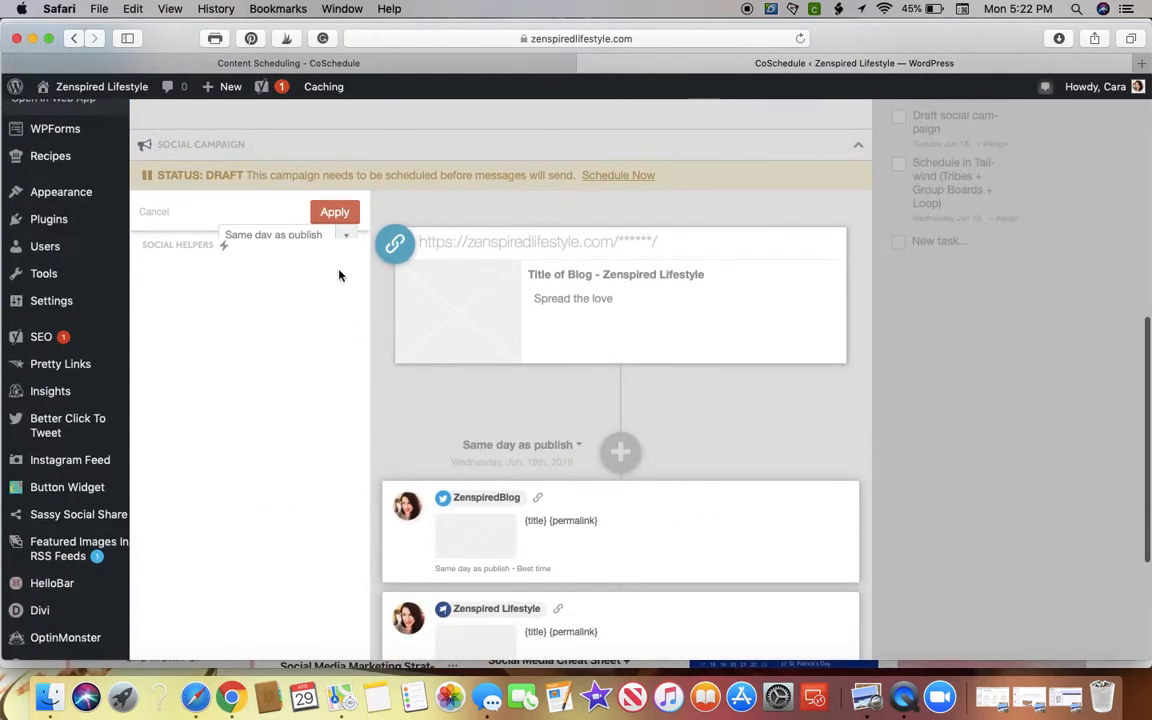
left_click(334, 211)
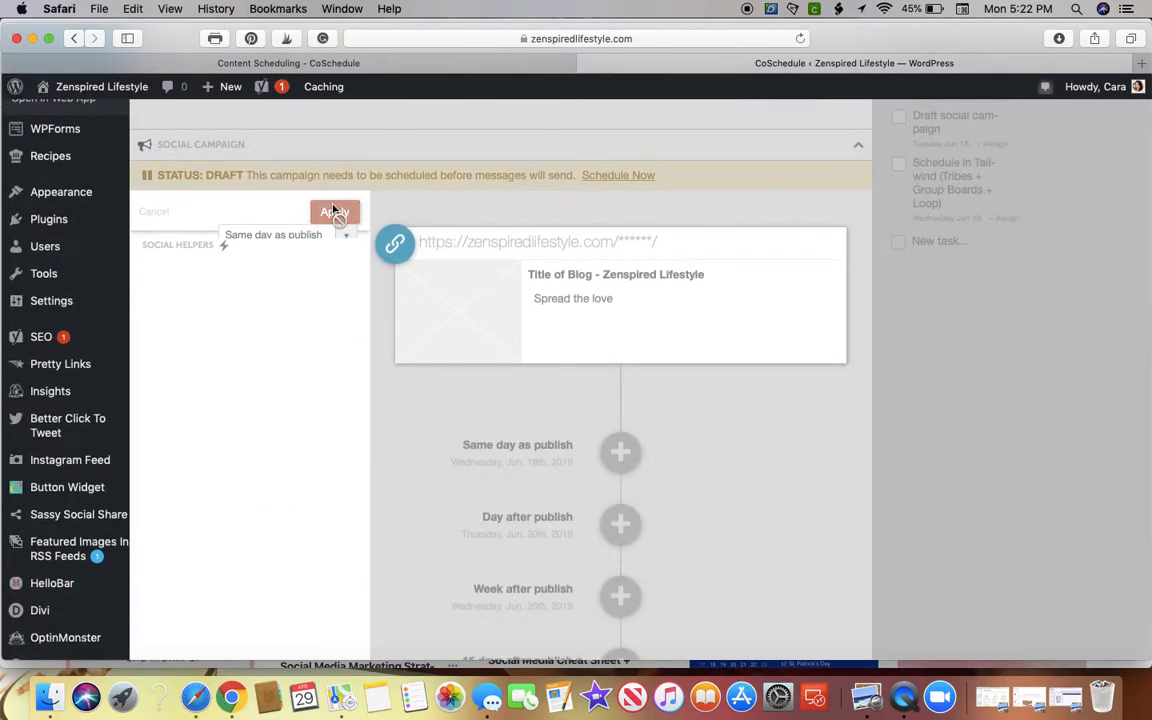
scroll(571, 394, "down", 8)
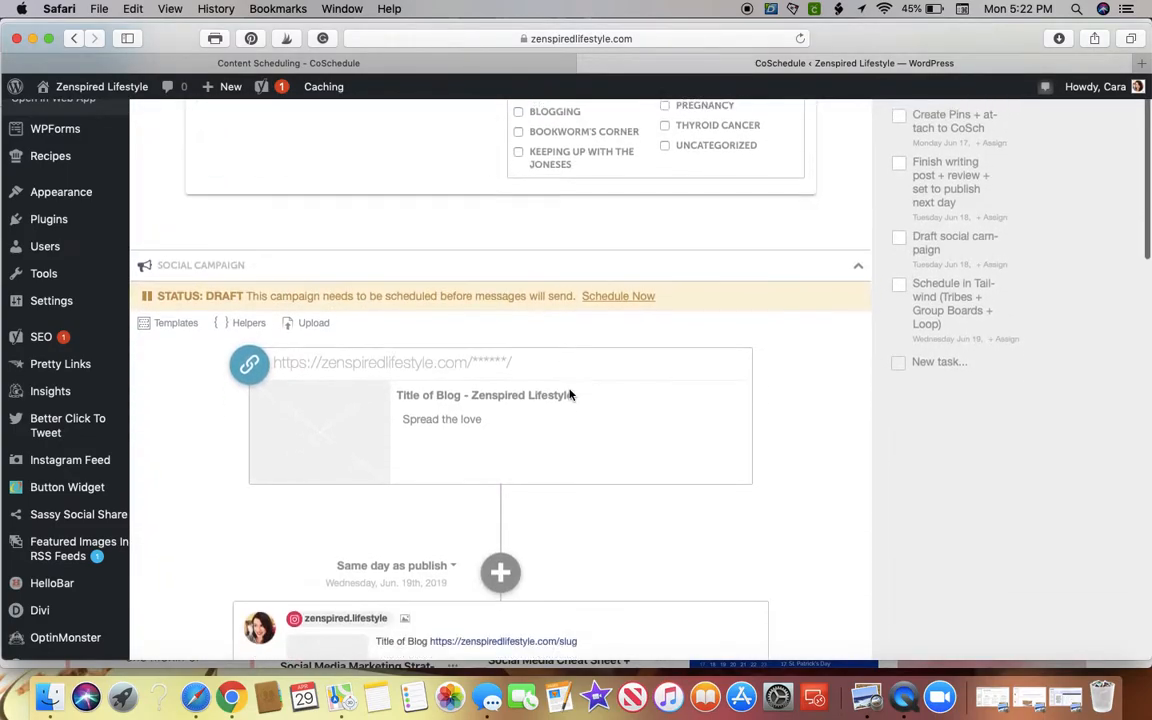
Review the social campaign's messages scheduled for the same day and 3 days after publish
scroll(571, 394, "down", 2)
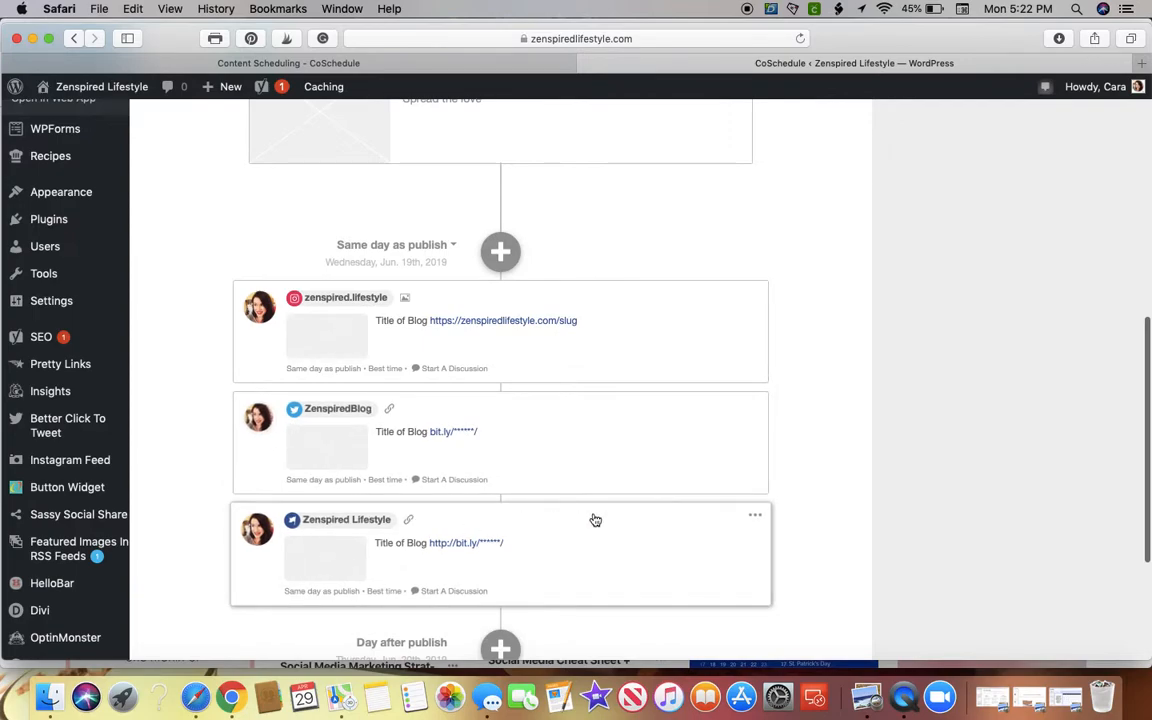
scroll(595, 520, "down", 2)
scroll(595, 520, "down", 2)
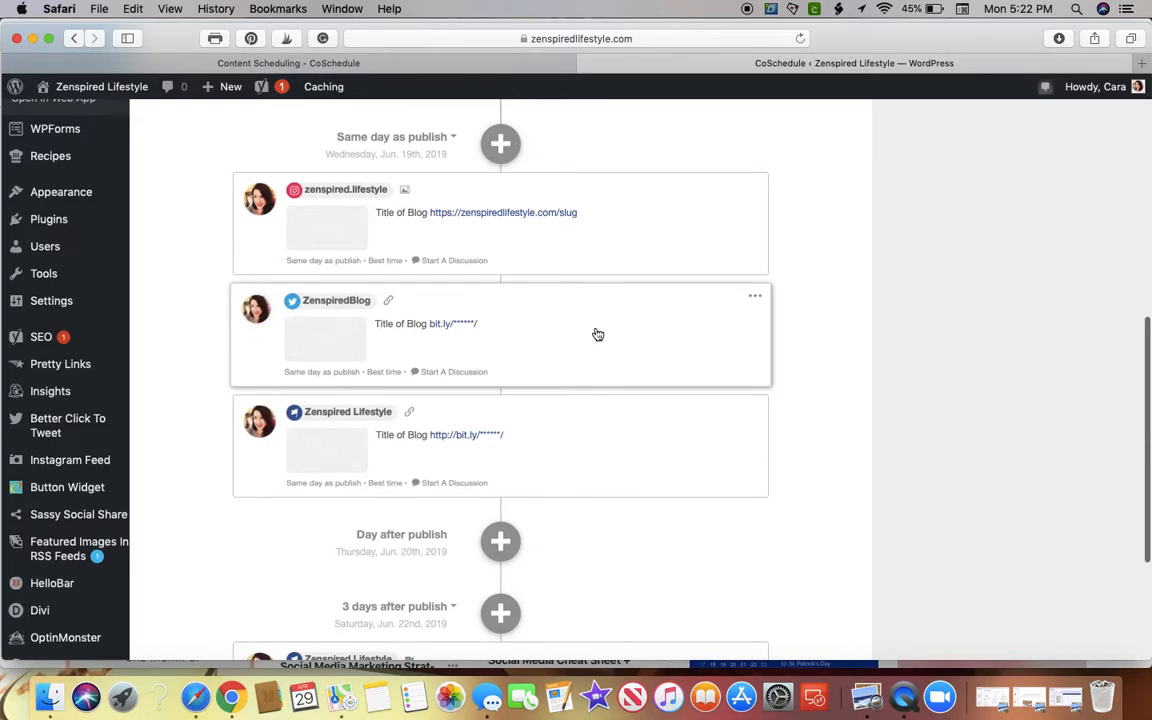
scroll(597, 334, "down", 5)
scroll(596, 333, "down", 4)
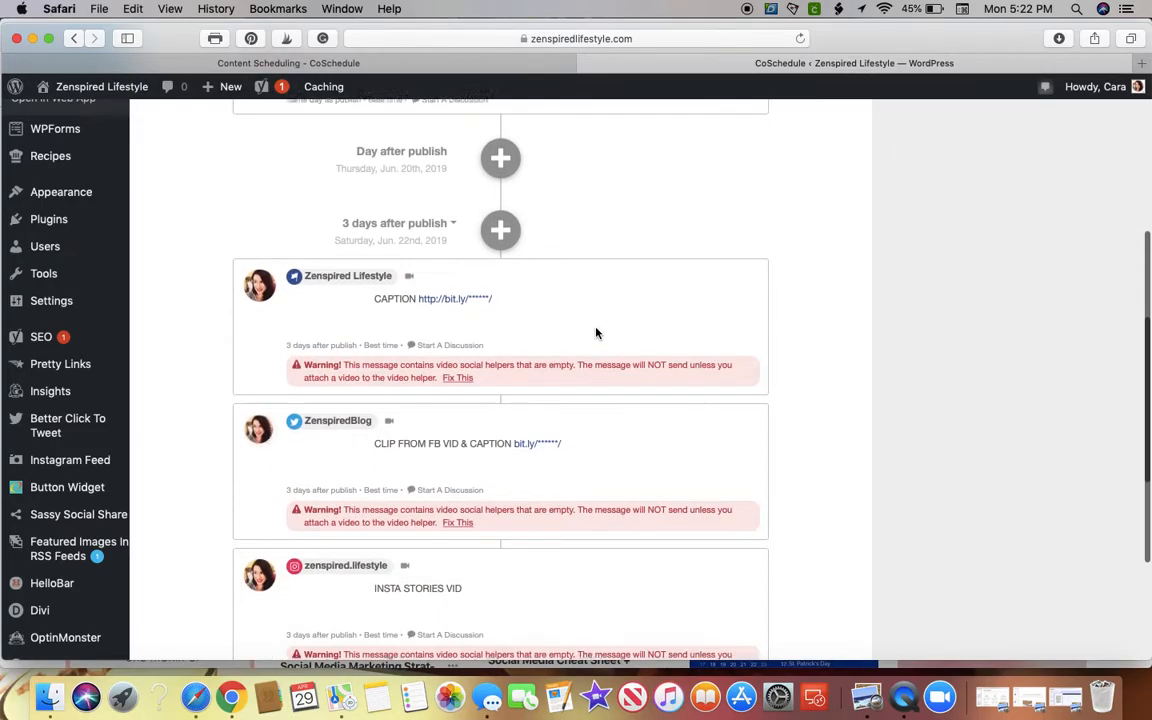
scroll(596, 333, "down", 2)
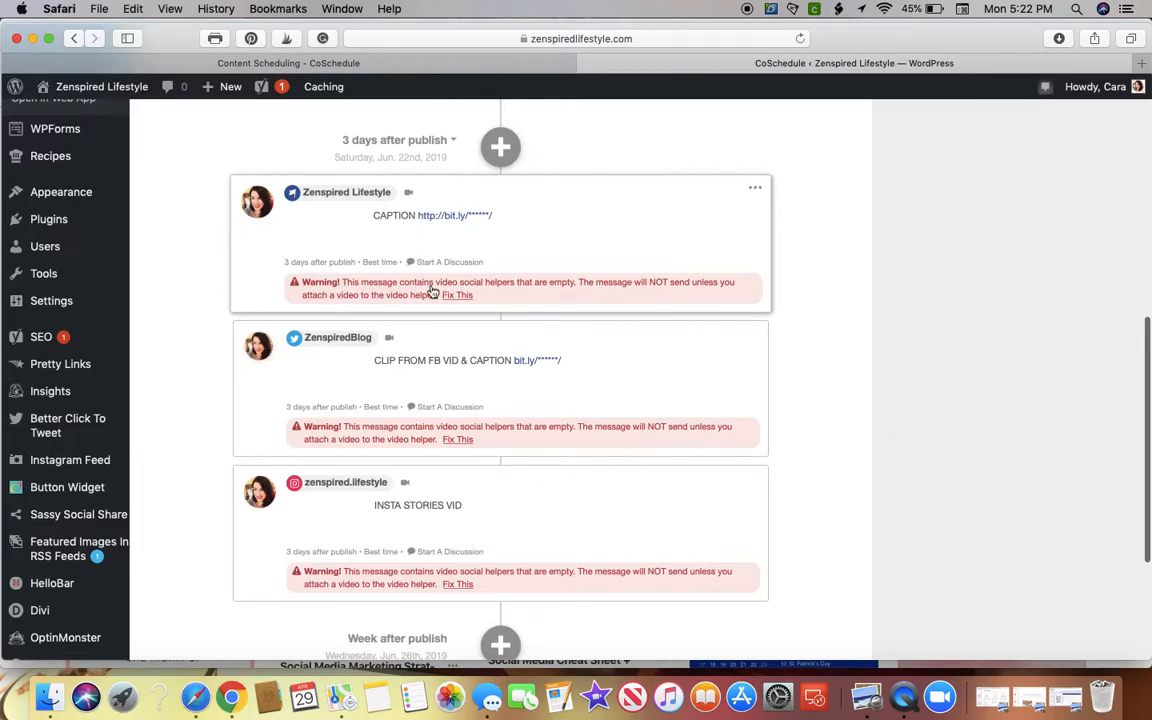
scroll(432, 291, "down", 5)
Open the Facebook video message scheduled for 3 days after publish and examine its content and preview
scroll(432, 291, "up", 6)
left_click(590, 314)
scroll(562, 463, "down", 2)
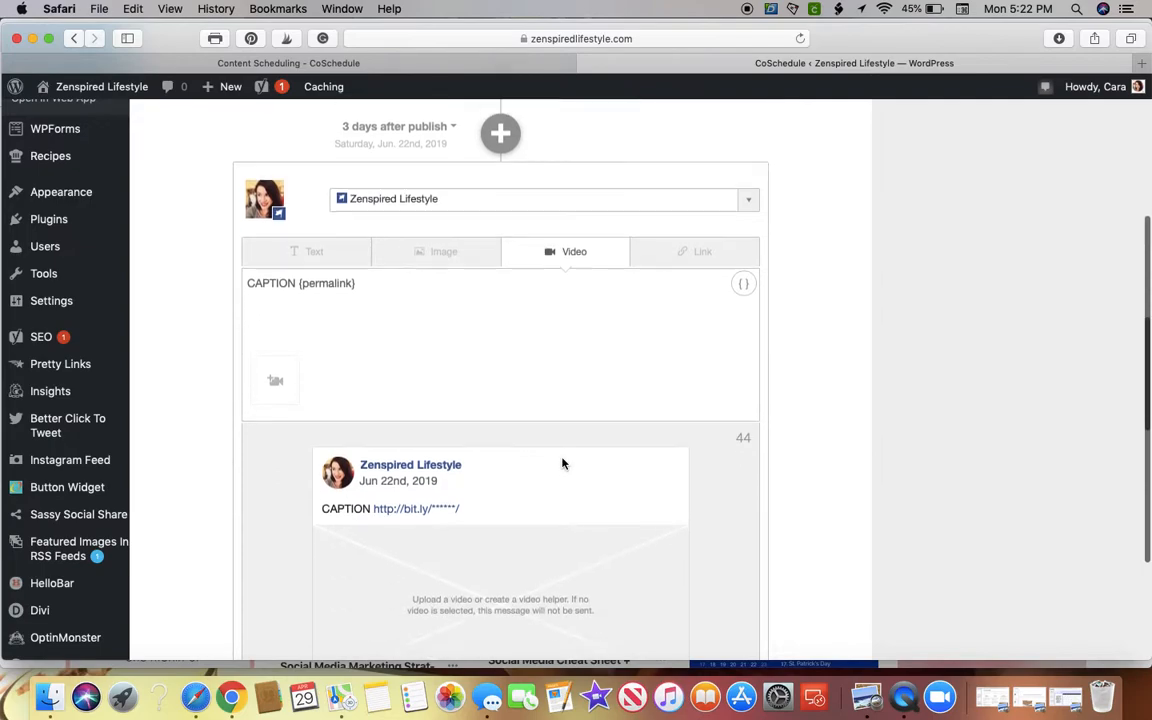
scroll(562, 463, "down", 2)
scroll(562, 463, "down", 2)
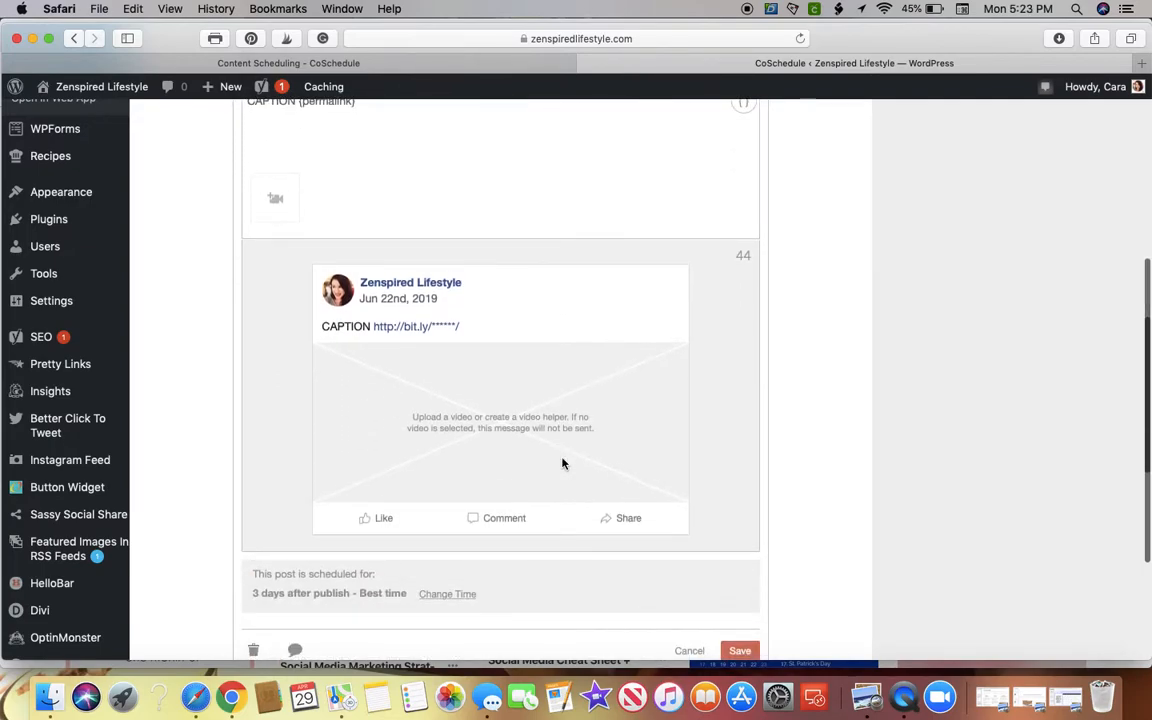
scroll(562, 463, "up", 4)
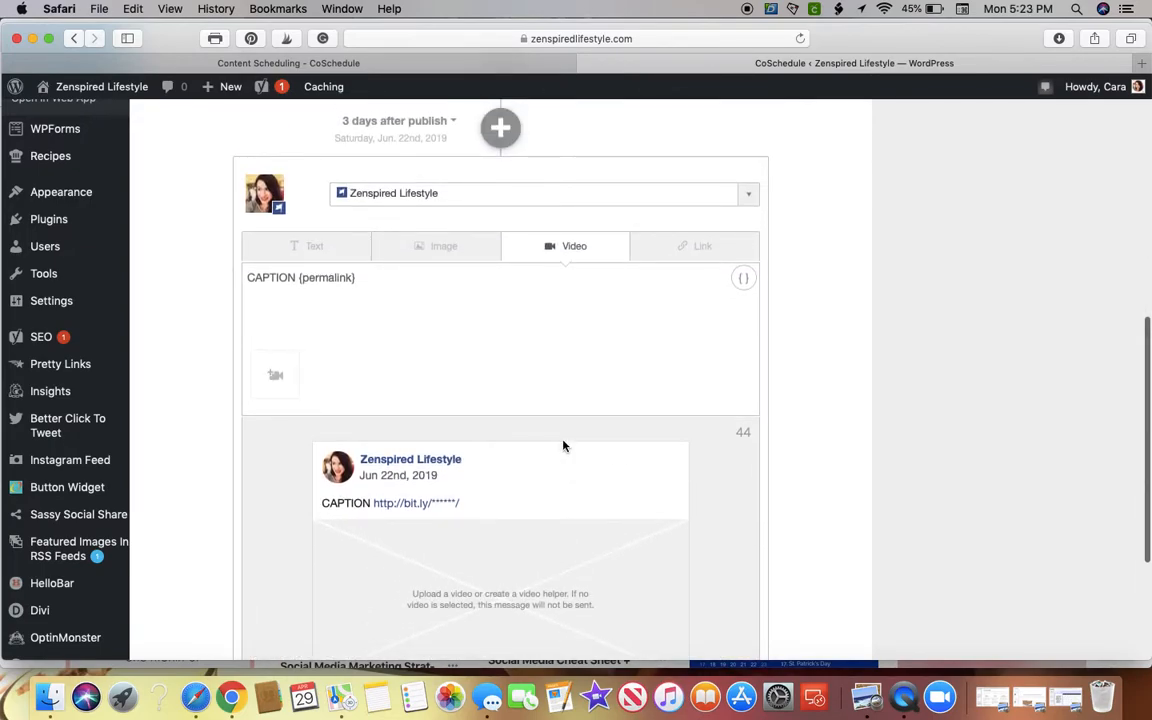
View the Facebook message's video upload options, then cancel the upload and close the message without saving
left_click(276, 374)
scroll(977, 438, "down", 3)
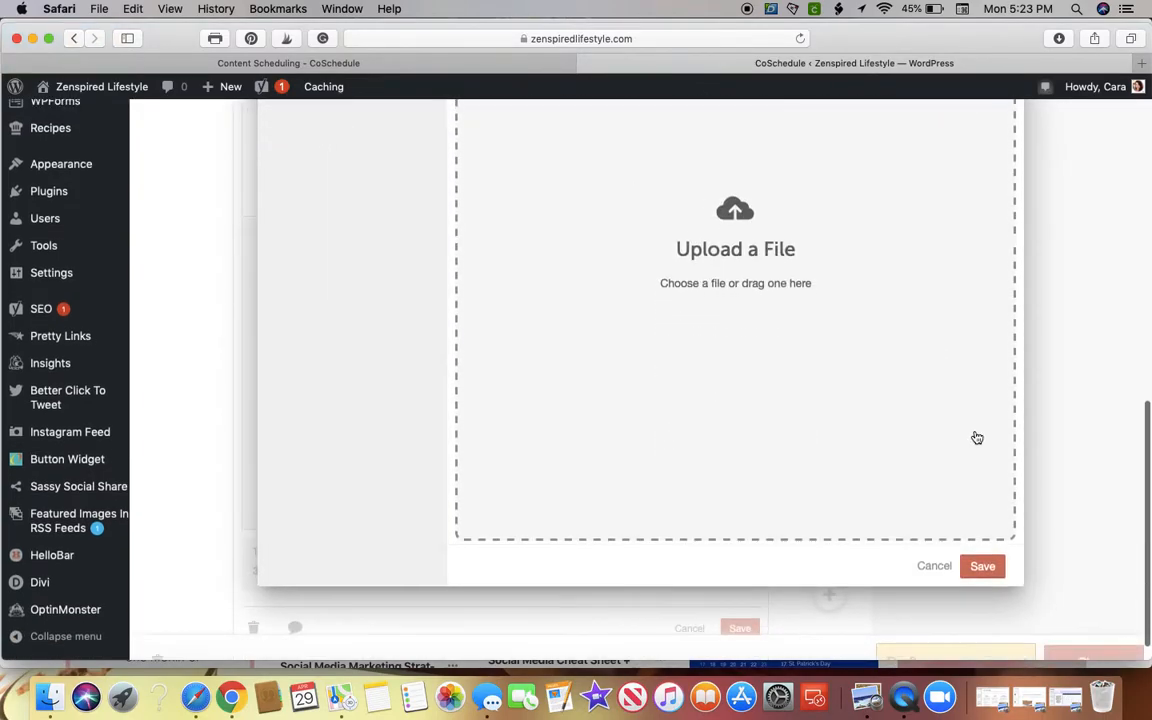
left_click(933, 565)
scroll(674, 455, "down", 4)
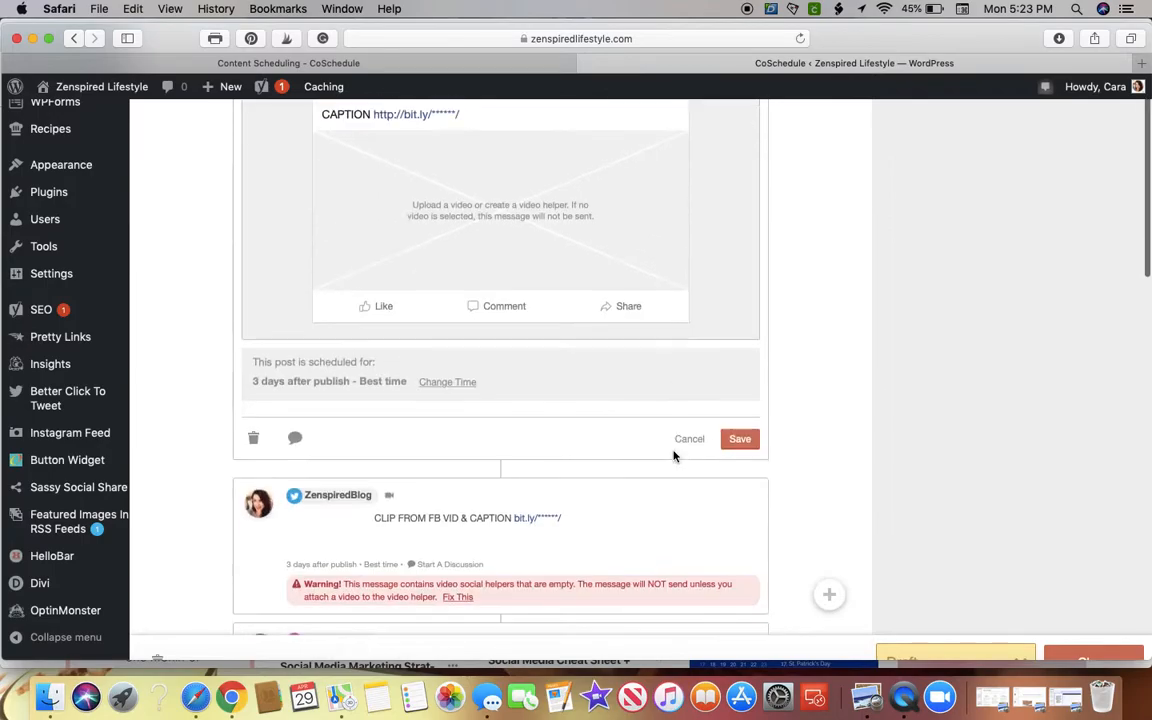
scroll(674, 455, "down", 3)
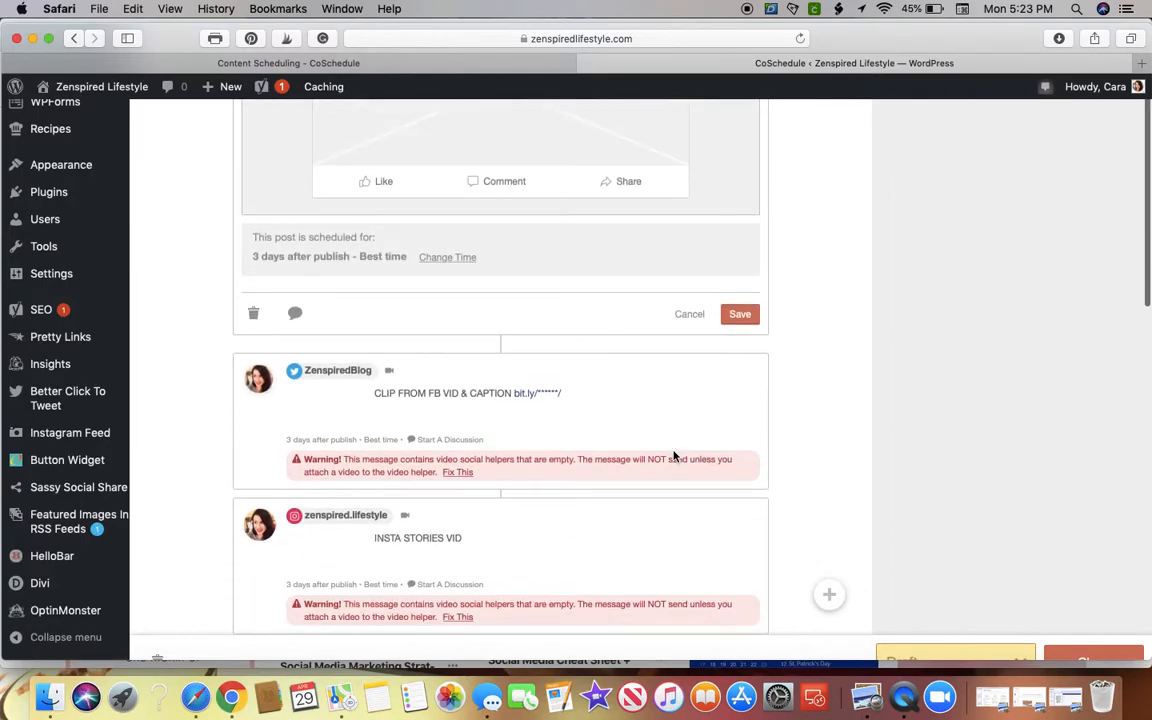
left_click(690, 316)
Review the remaining campaign messages up to 30 days after publish and close the post
scroll(689, 455, "down", 5)
scroll(689, 455, "up", 6)
scroll(690, 455, "up", 2)
scroll(690, 455, "down", 10)
scroll(690, 455, "down", 4)
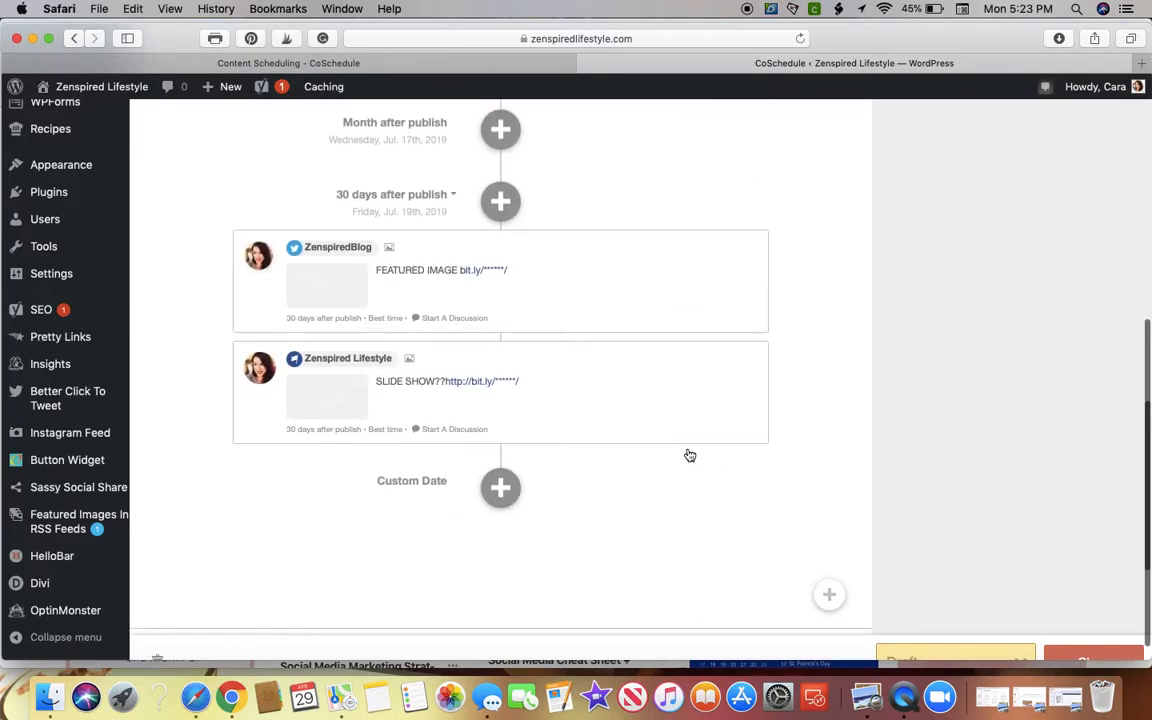
scroll(689, 455, "up", 3)
scroll(688, 454, "up", 1)
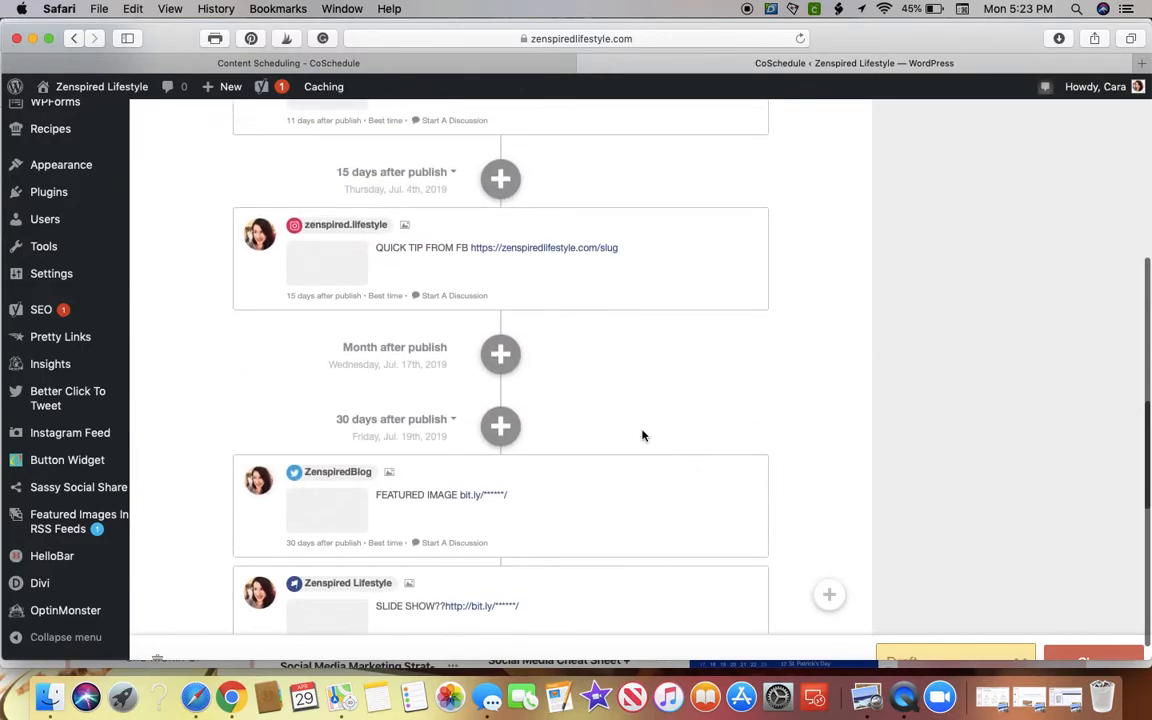
scroll(555, 483, "down", 6)
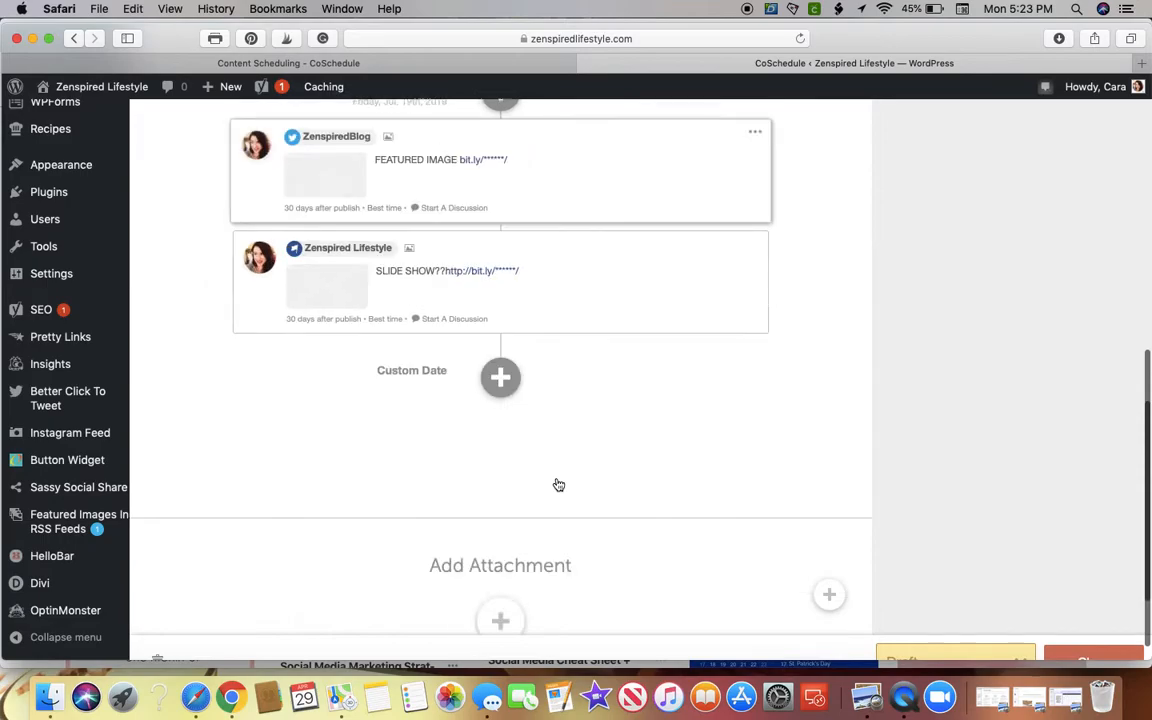
left_click(1086, 657)
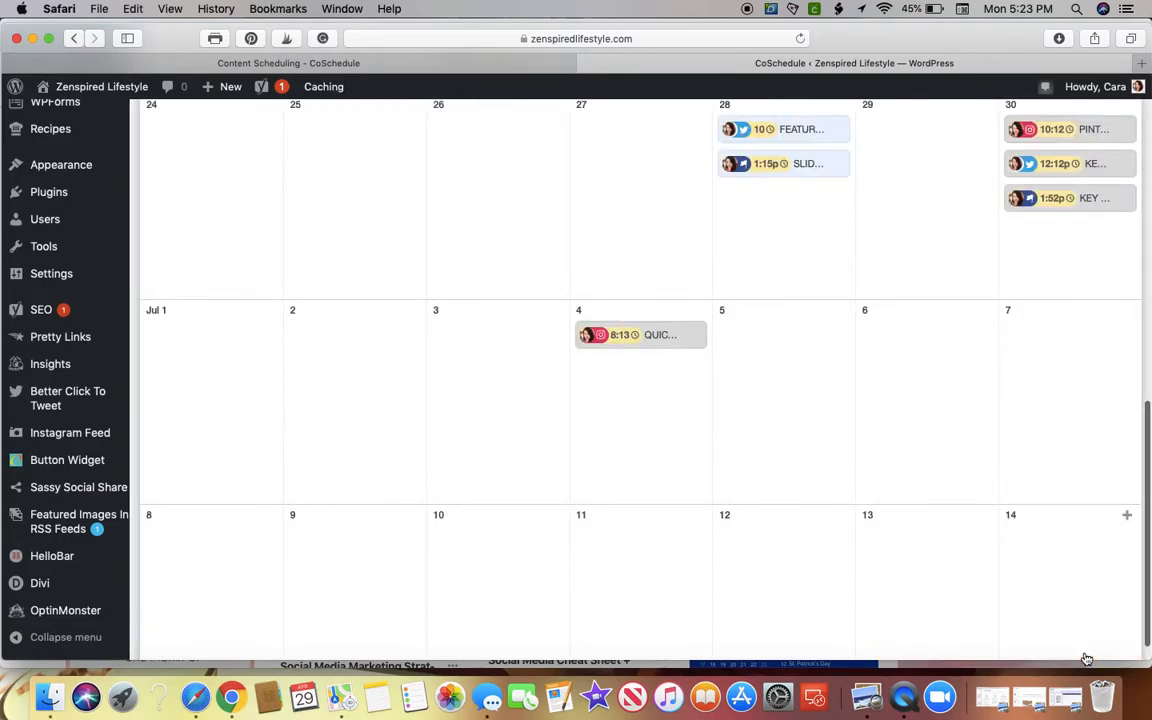
Examine the campaign's messages on the calendar for June 17 to July 15 and for the following period
scroll(797, 437, "up", 5)
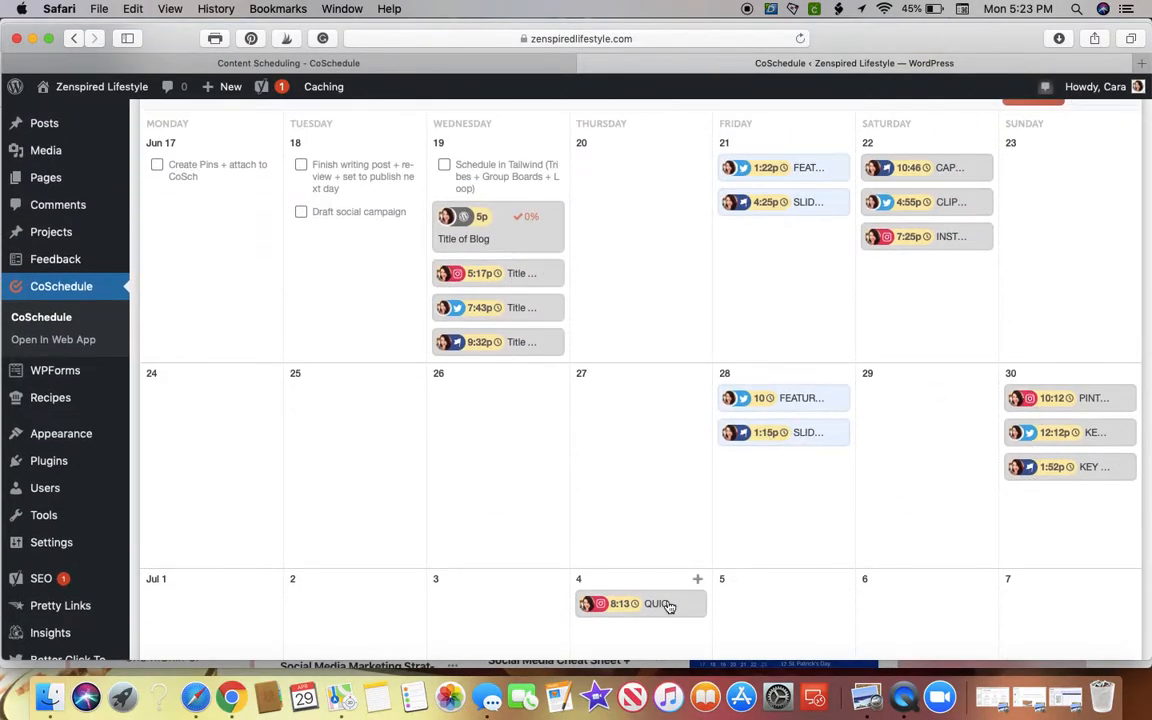
scroll(669, 607, "down", 2)
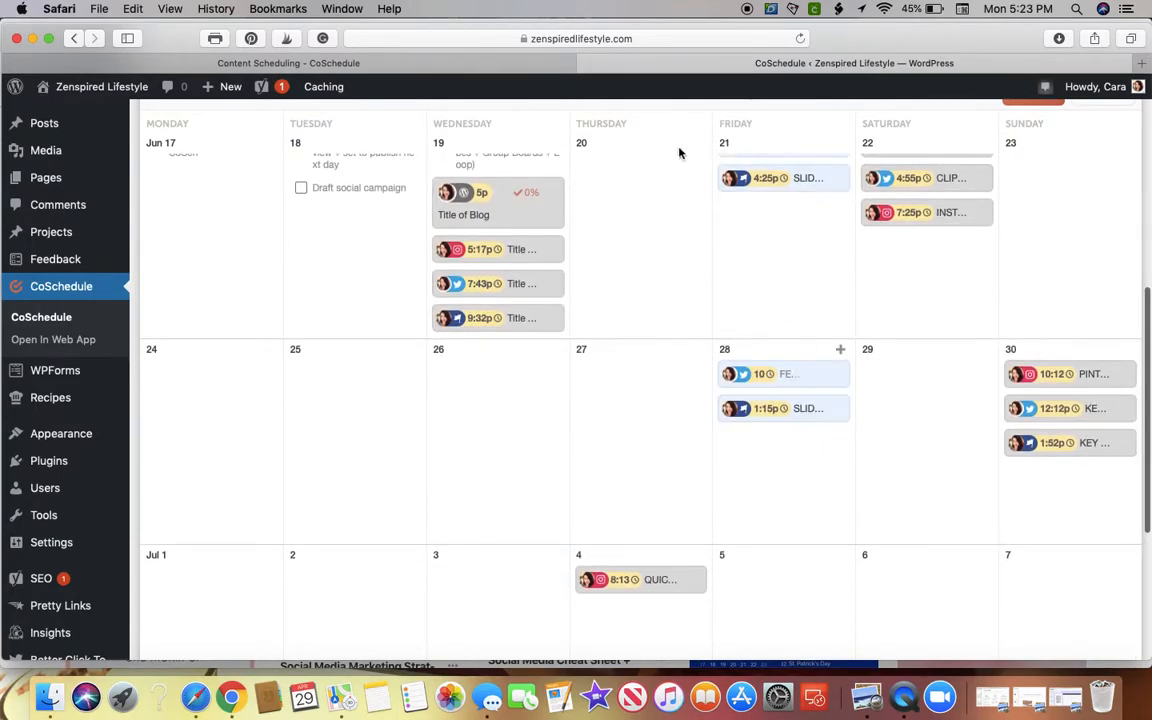
scroll(694, 180, "up", 3)
left_click(704, 245)
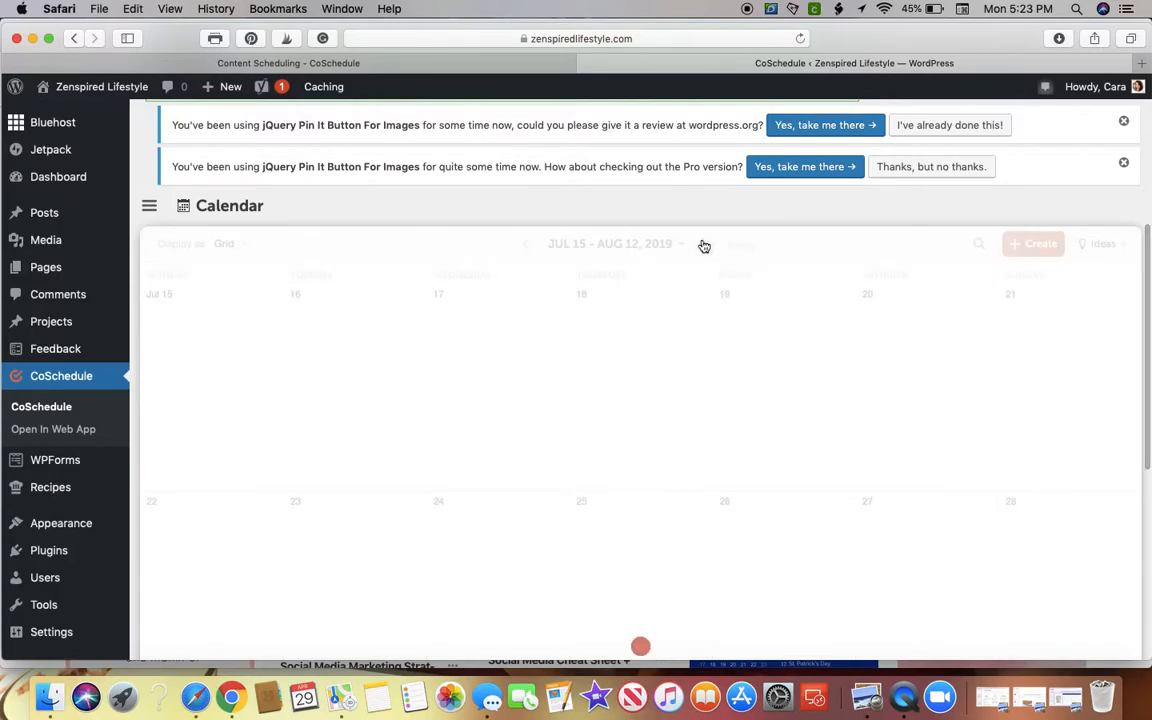
left_click(525, 244)
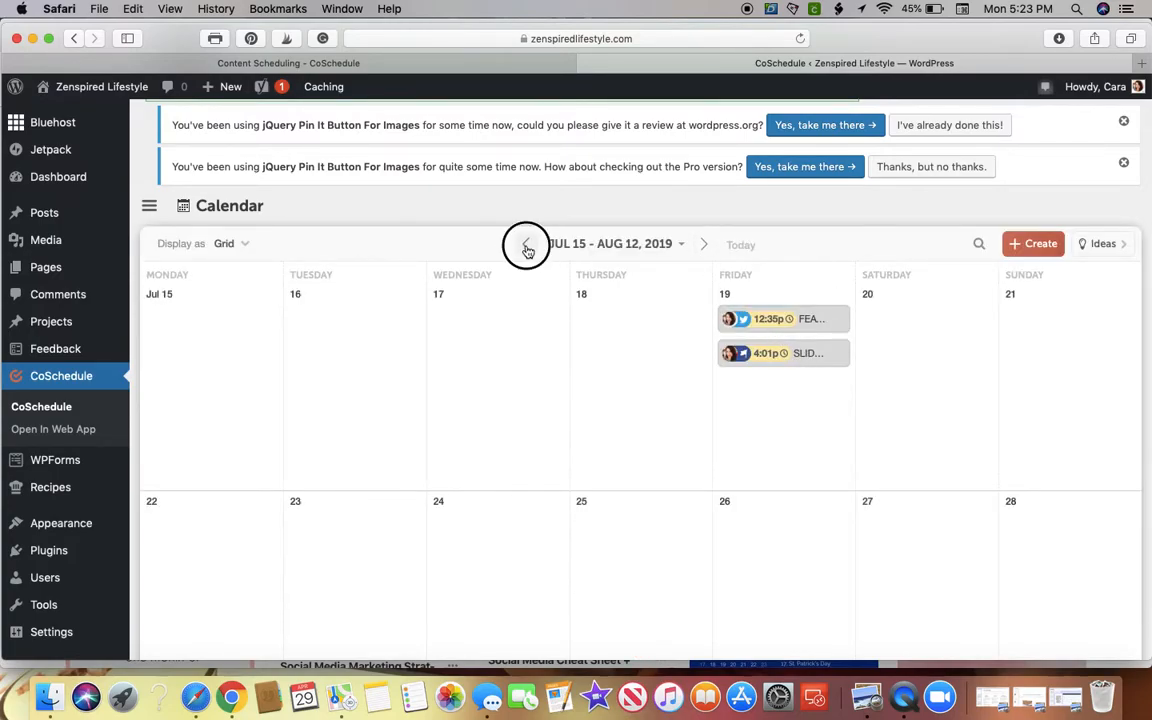
scroll(830, 494, "down", 1)
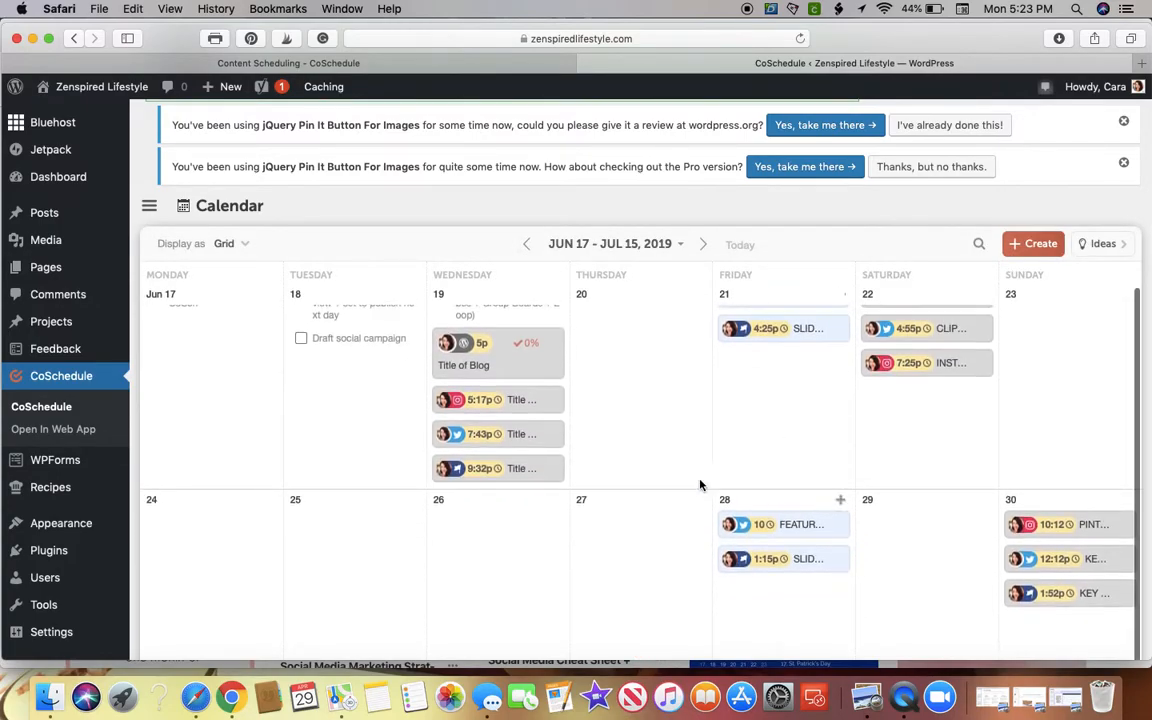
scroll(660, 232, "down", 5)
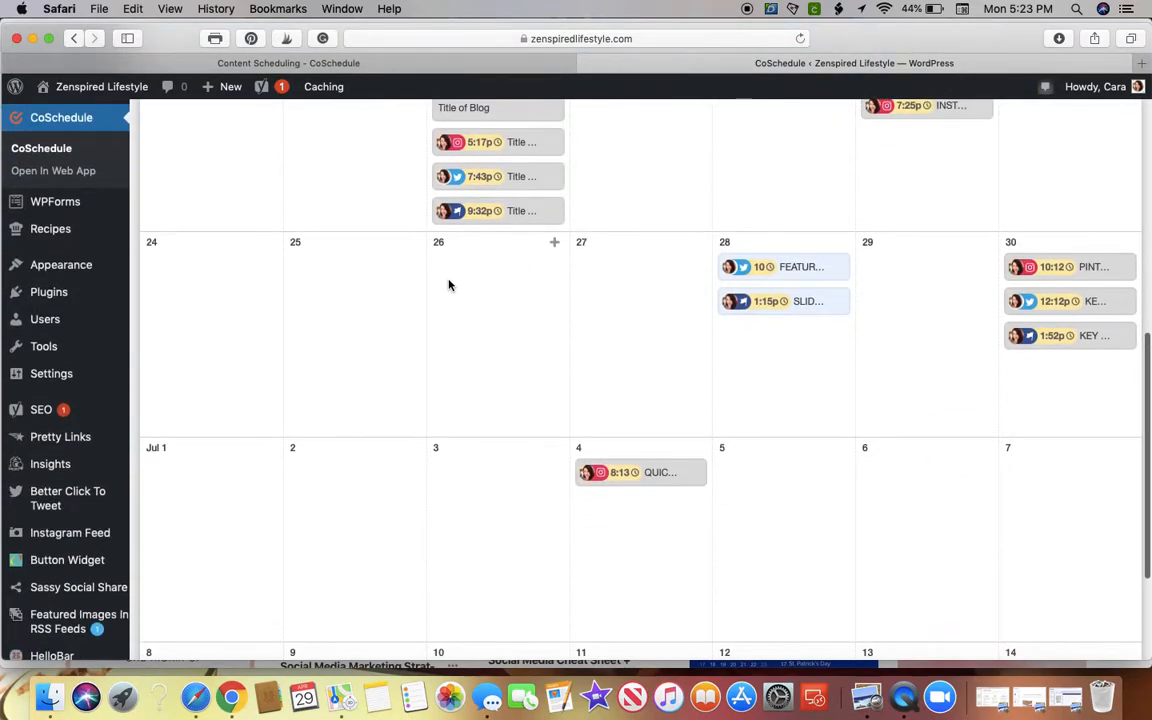
scroll(519, 627, "down", 2)
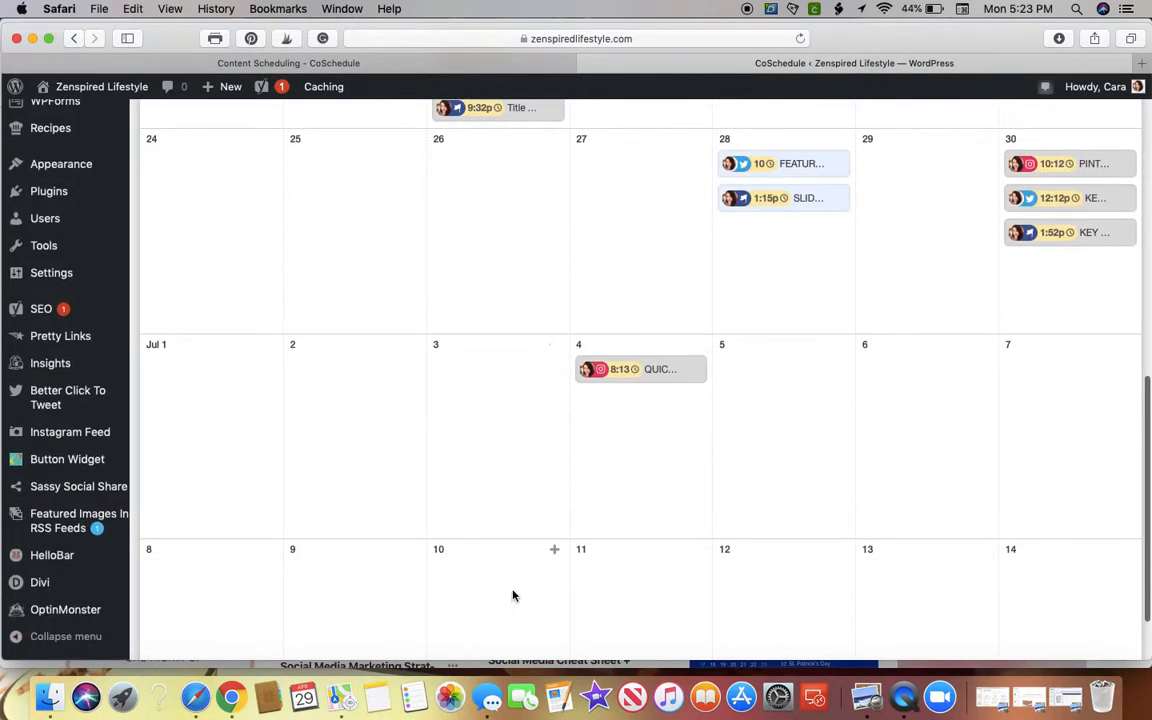
scroll(510, 360, "up", 1)
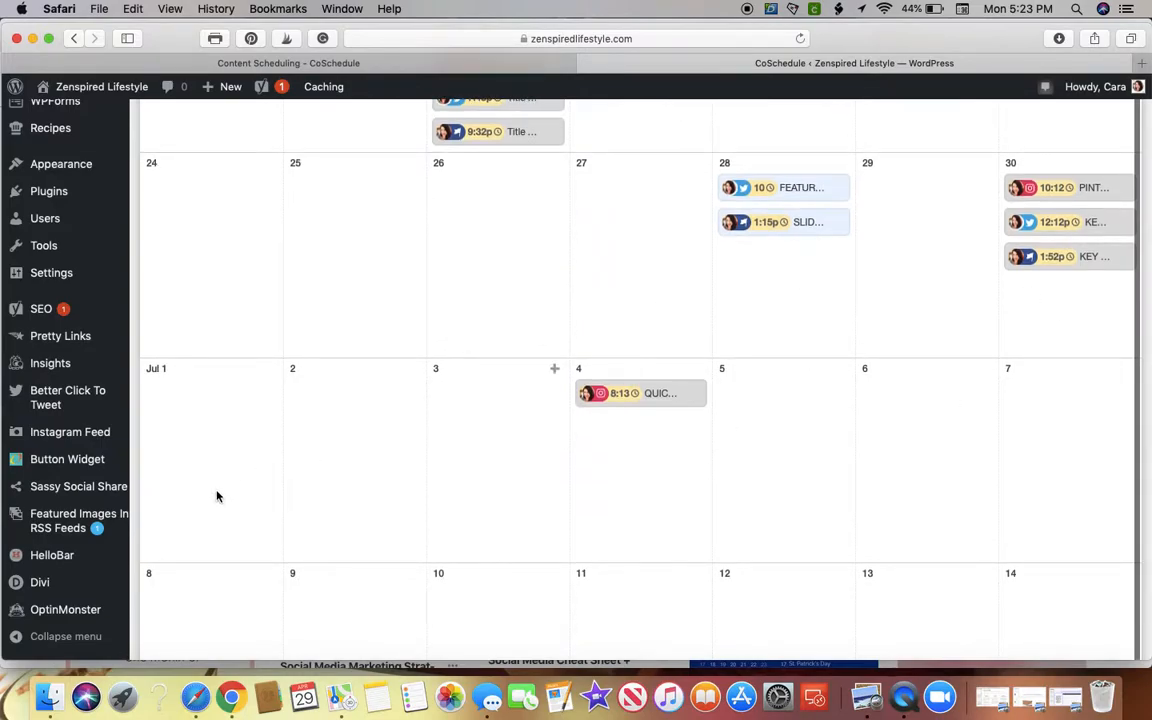
scroll(951, 501, "up", 7)
scroll(951, 503, "up", 2)
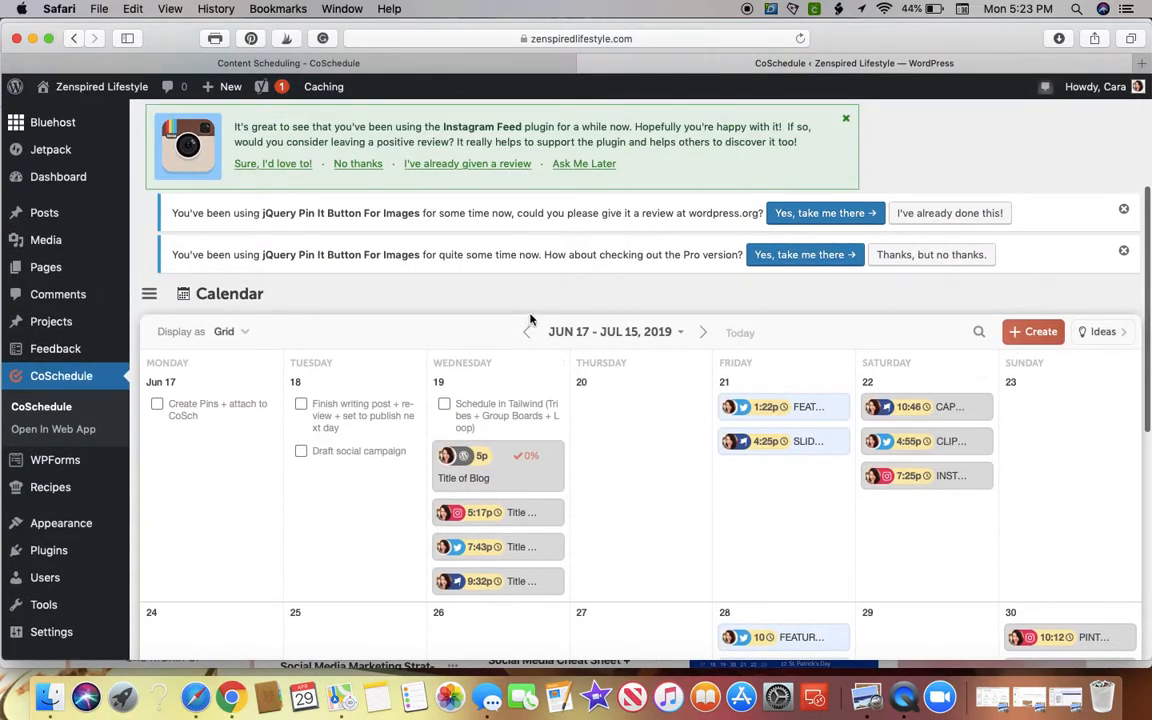
Go back to the May 20 to June 17, 2019 calendar period and examine its scheduled content
left_click(528, 334)
scroll(887, 420, "down", 3)
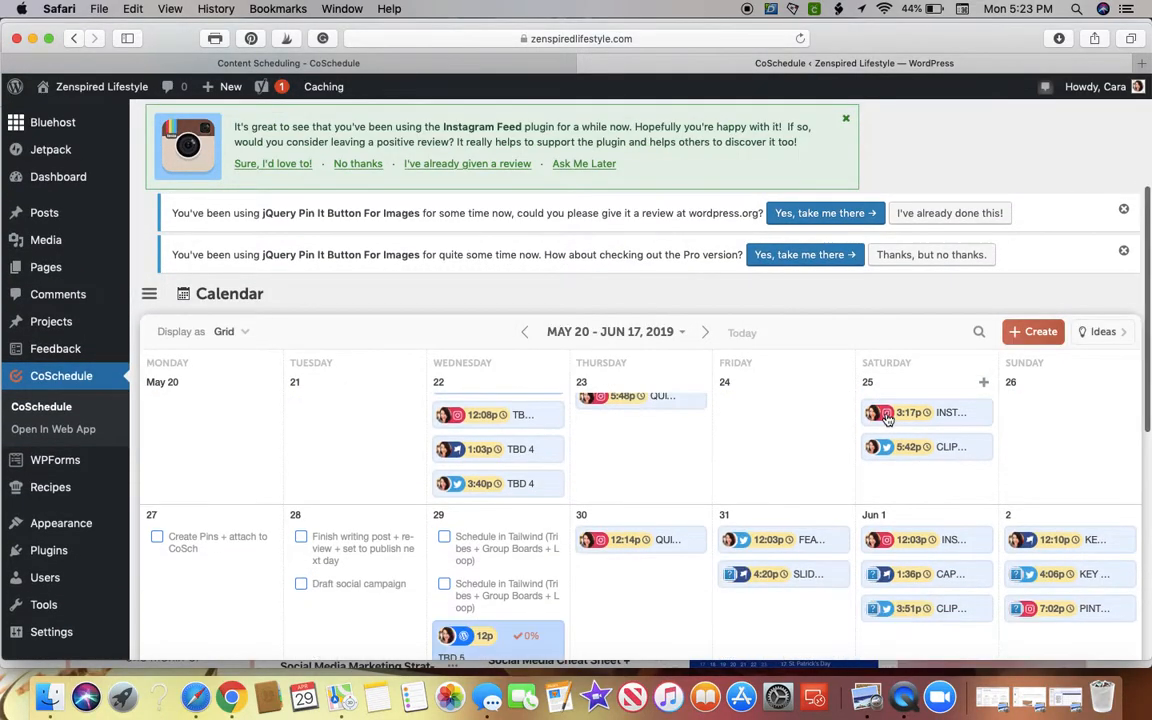
scroll(755, 255, "down", 10)
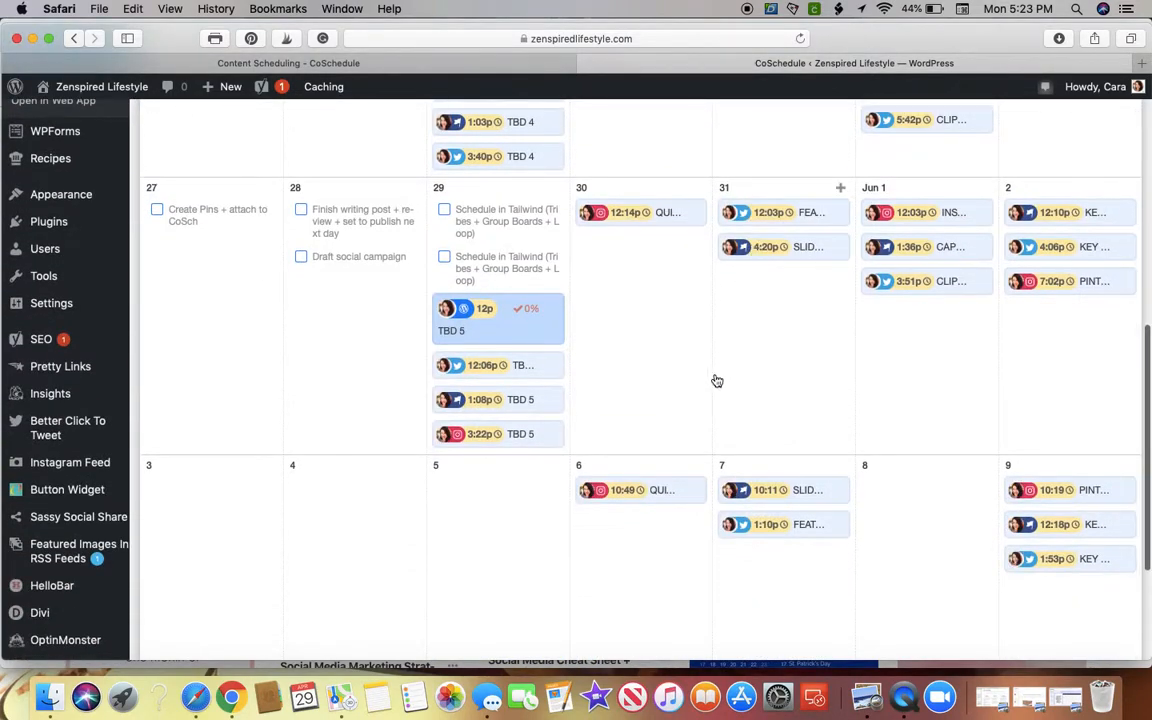
scroll(713, 378, "down", 1)
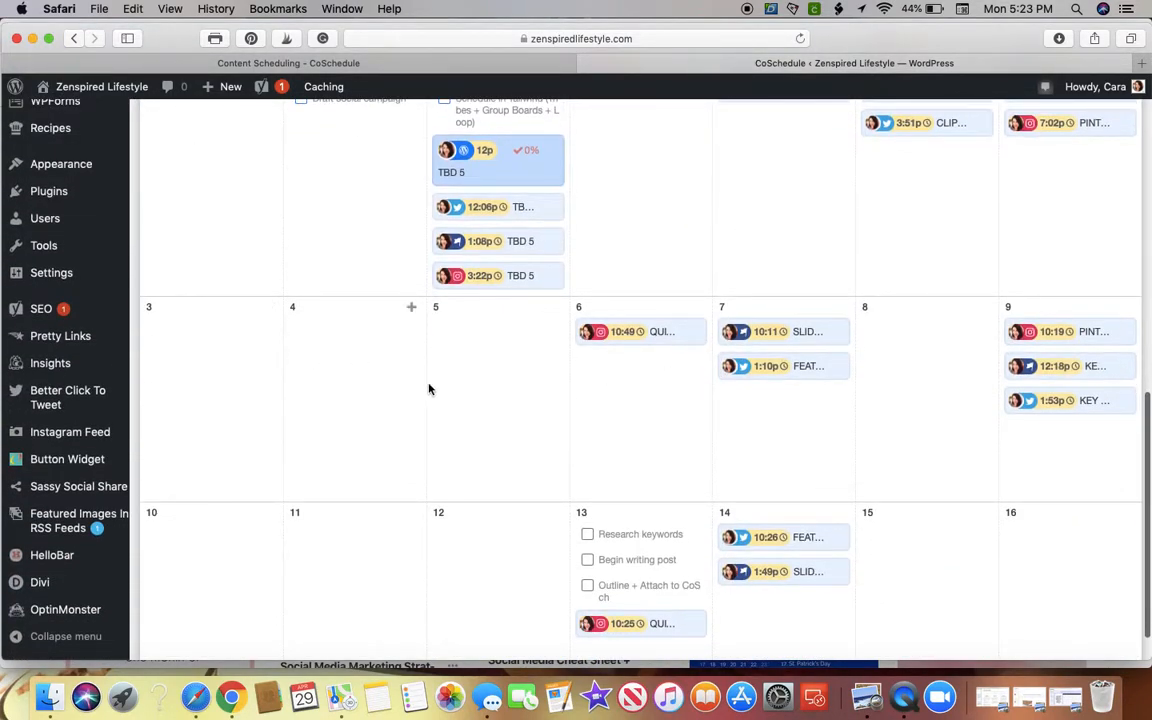
scroll(897, 388, "up", 2)
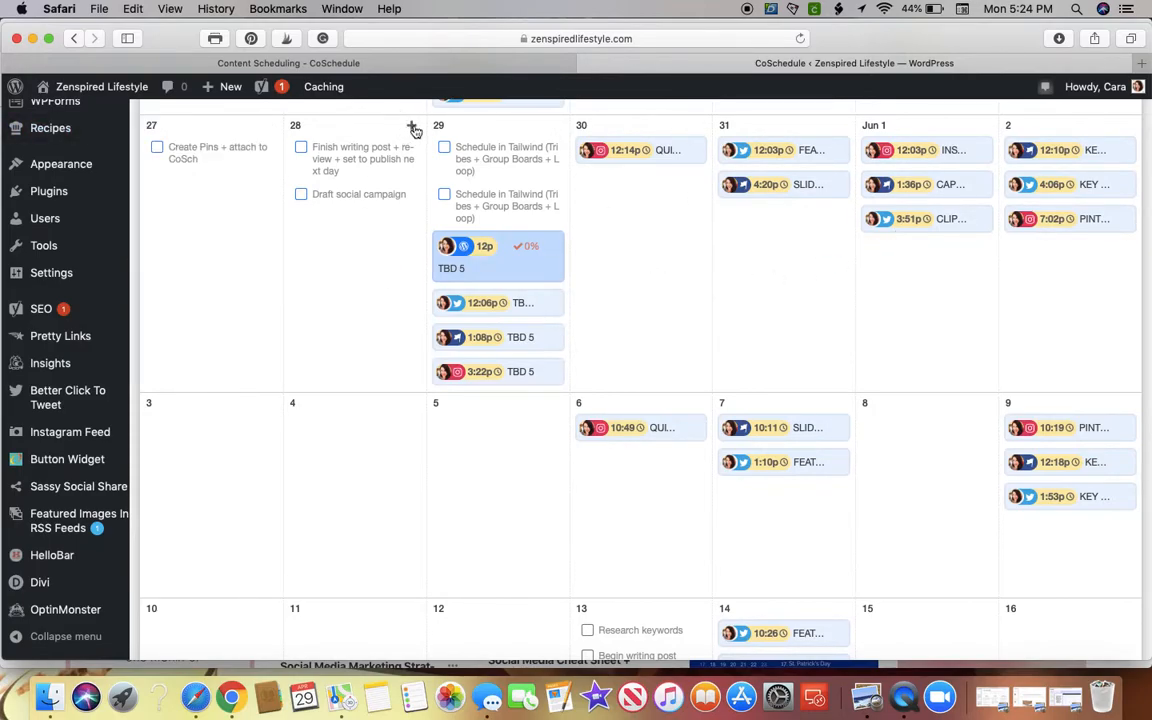
Start a new standalone social message on May 28, 2019
left_click(411, 125)
scroll(509, 236, "up", 5)
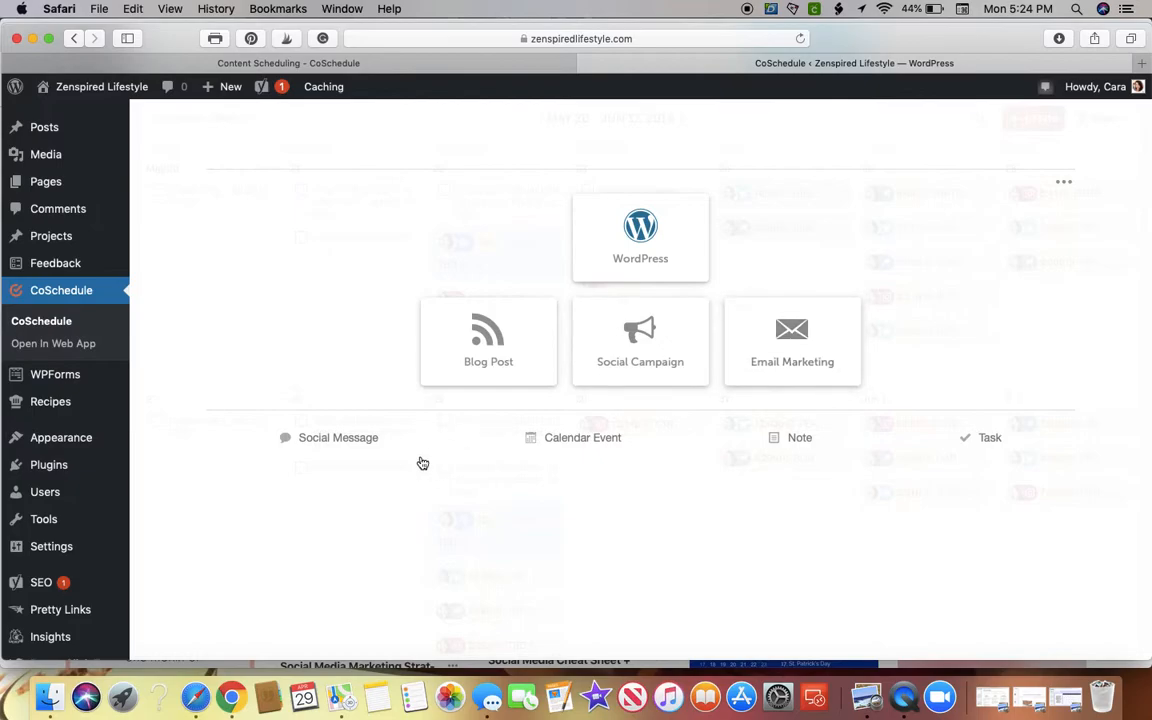
left_click(323, 442)
scroll(663, 300, "down", 1)
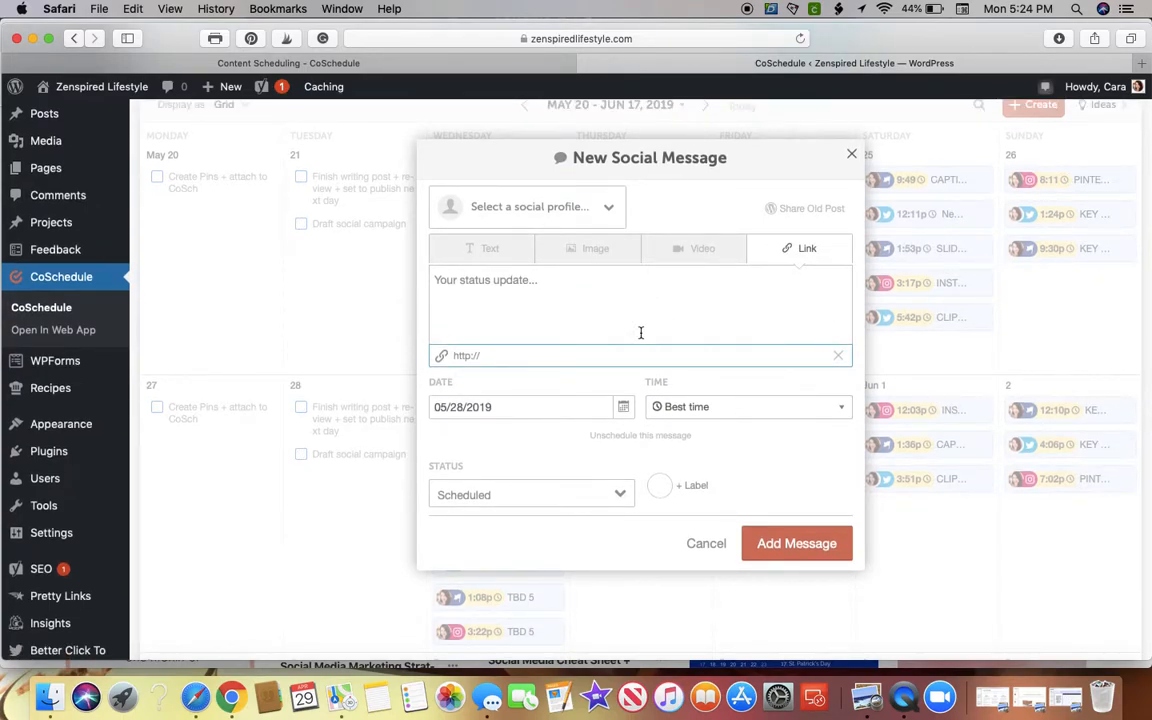
Look through the text, image, video and link types for the new social message, ending on the link type
left_click(504, 251)
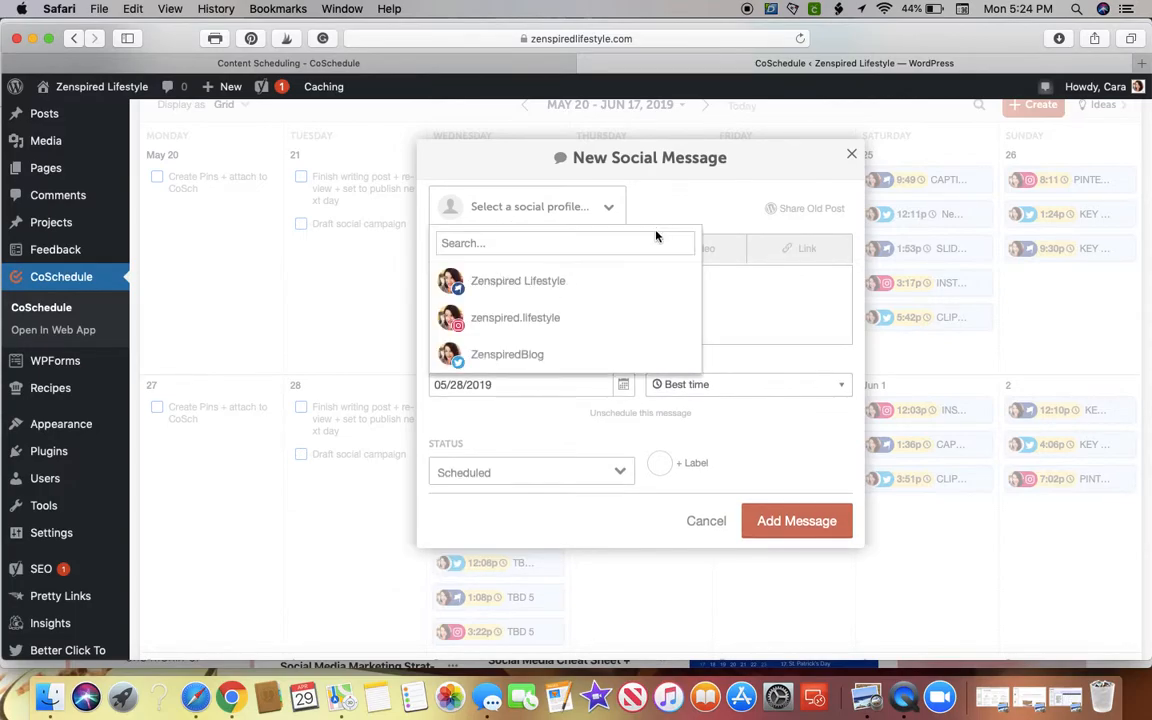
left_click(610, 258)
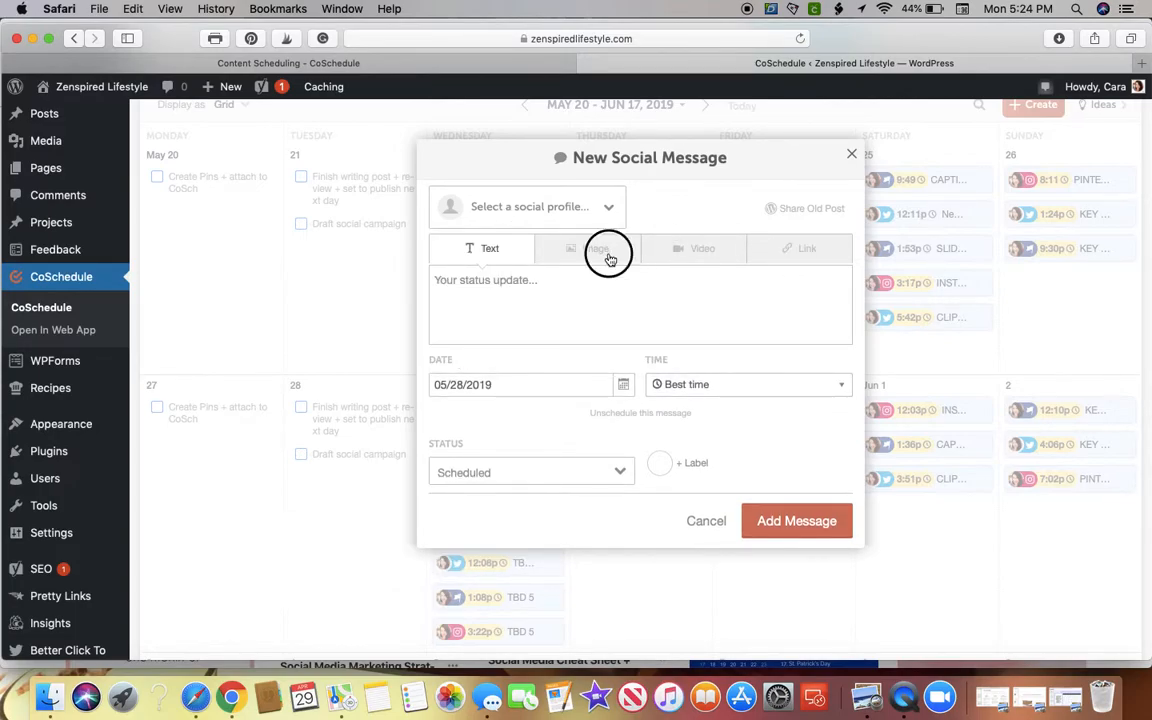
left_click(704, 251)
left_click(790, 250)
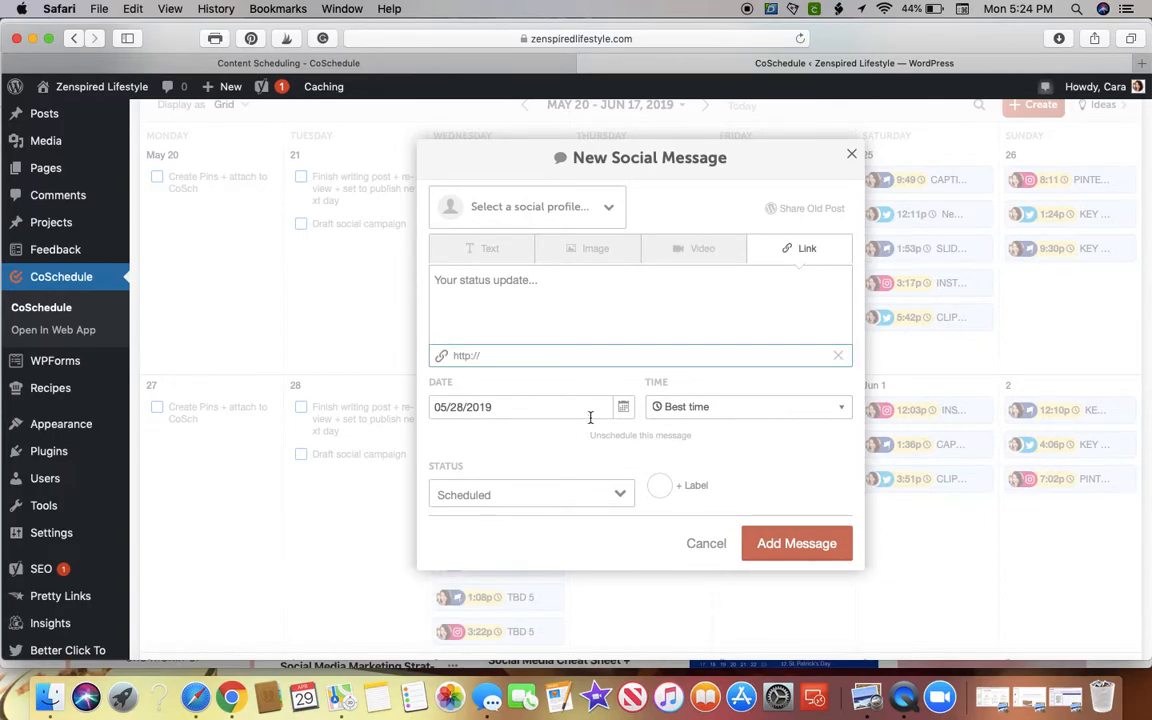
View the new message's posting time options, keep Best time, and show the available color labels
left_click(740, 410)
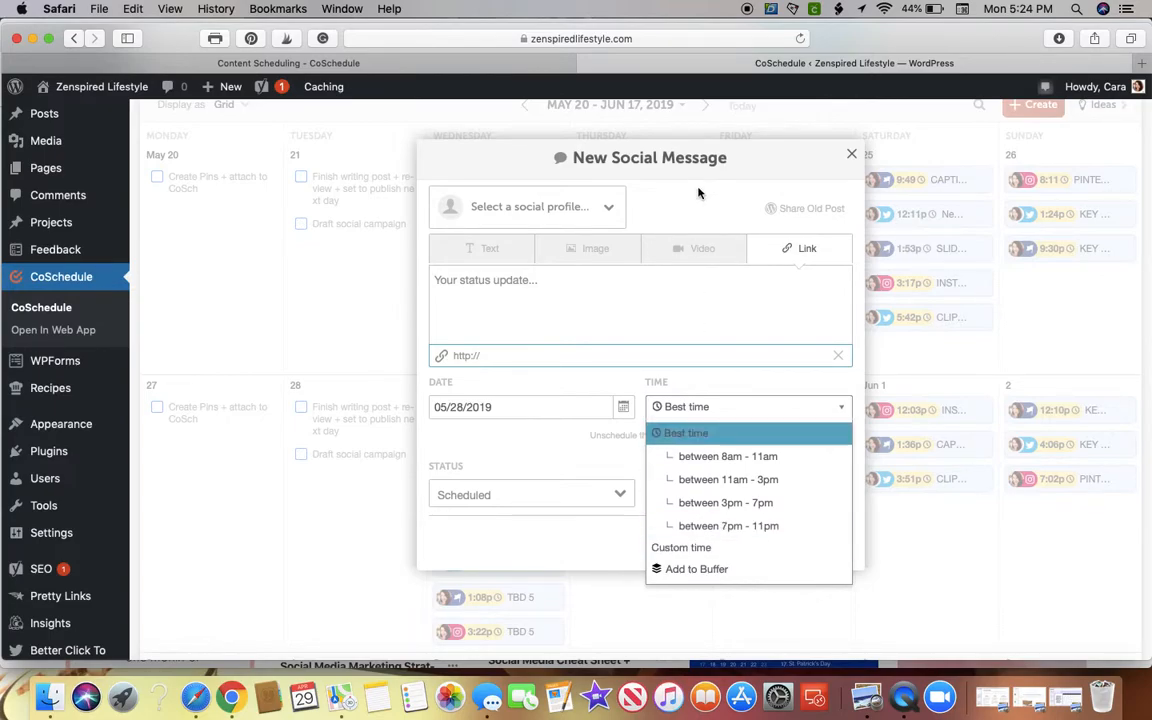
left_click(842, 412)
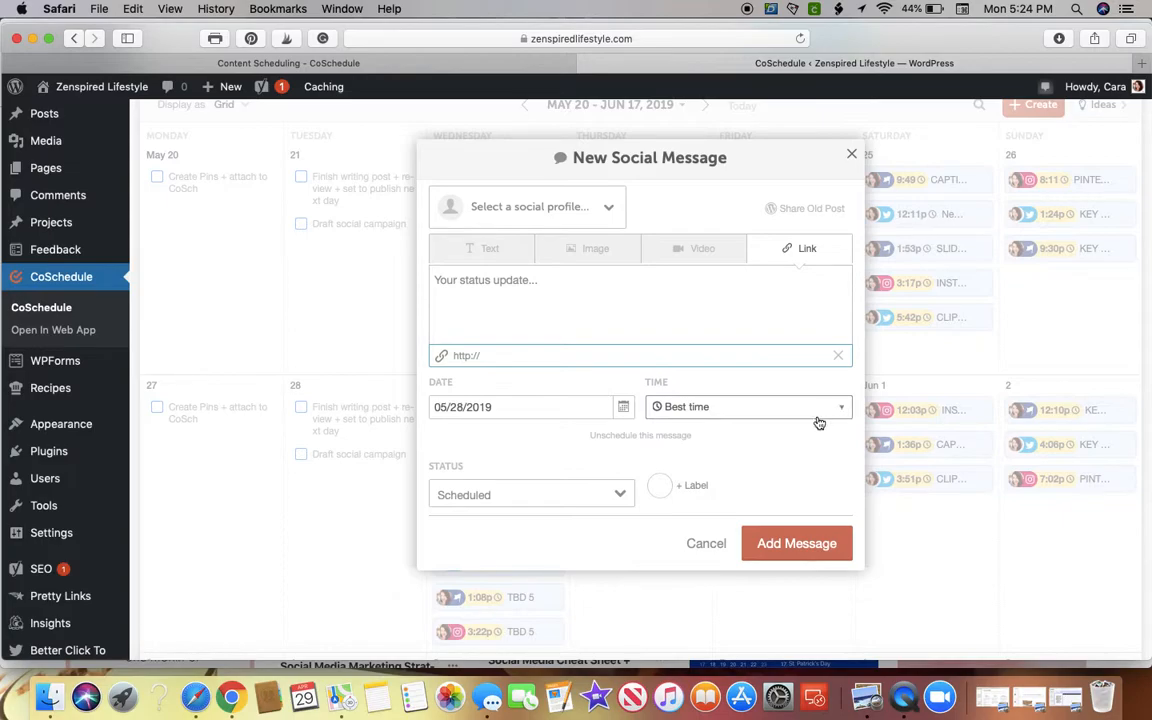
left_click(692, 486)
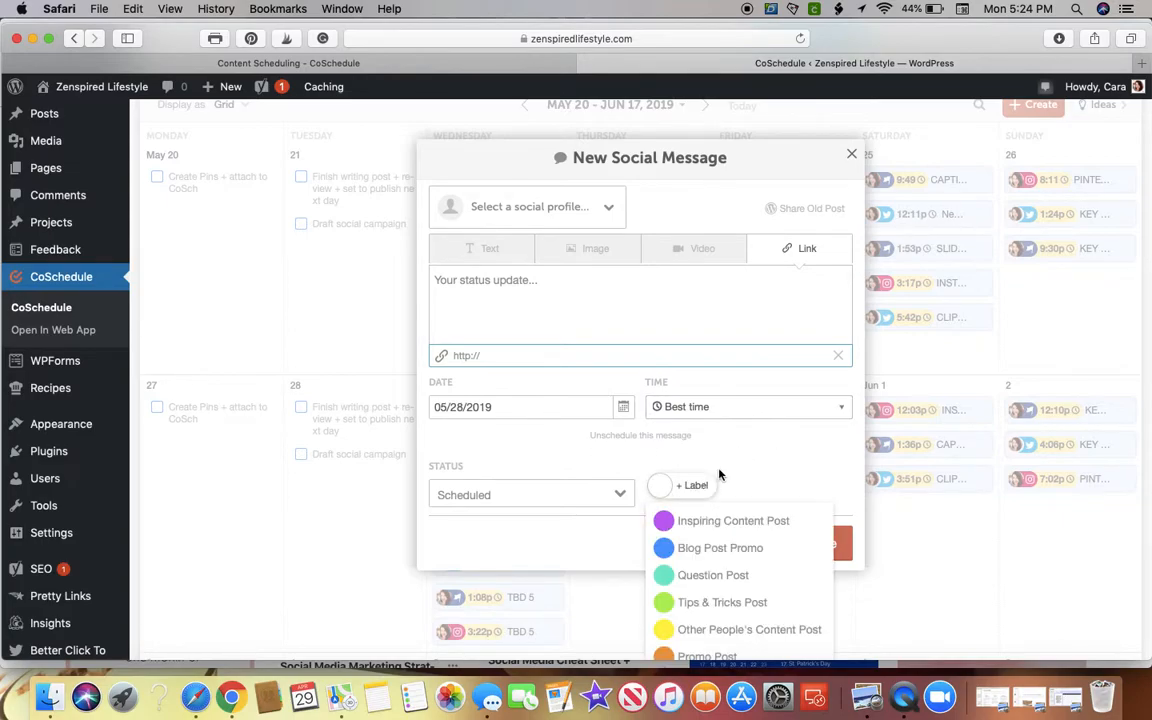
Look through the color labels for the new social message, leave it unlabeled, and cancel the message
scroll(769, 440, "down", 5)
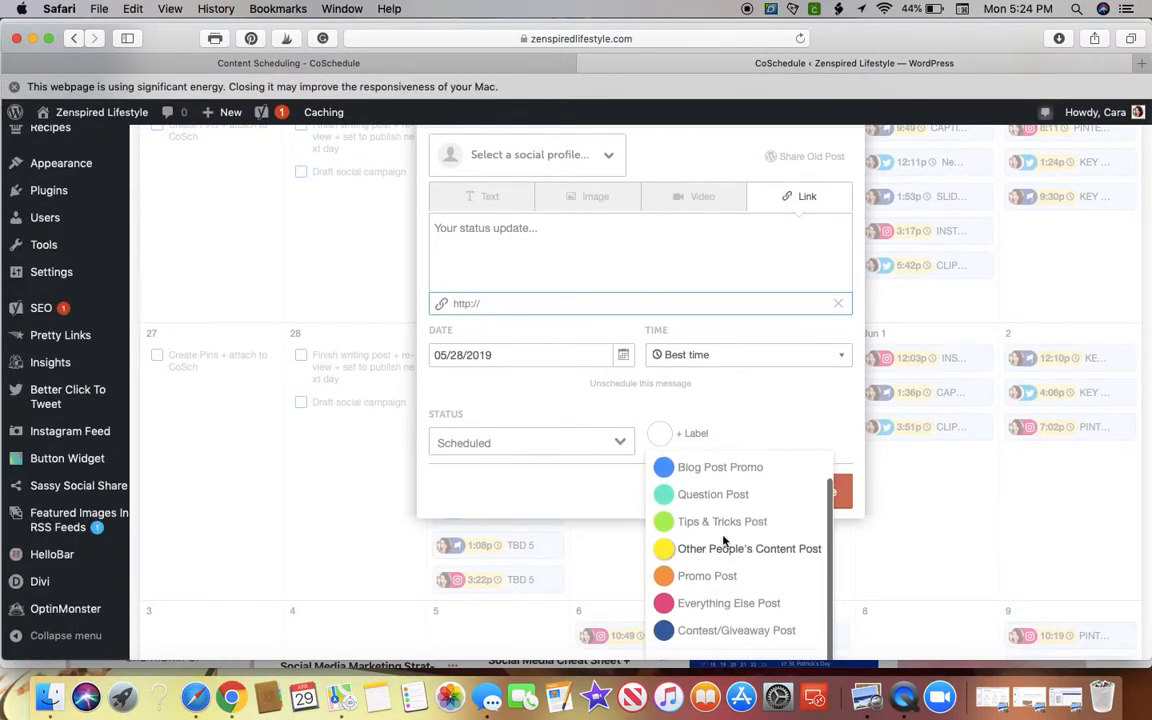
scroll(740, 500, "down", 5)
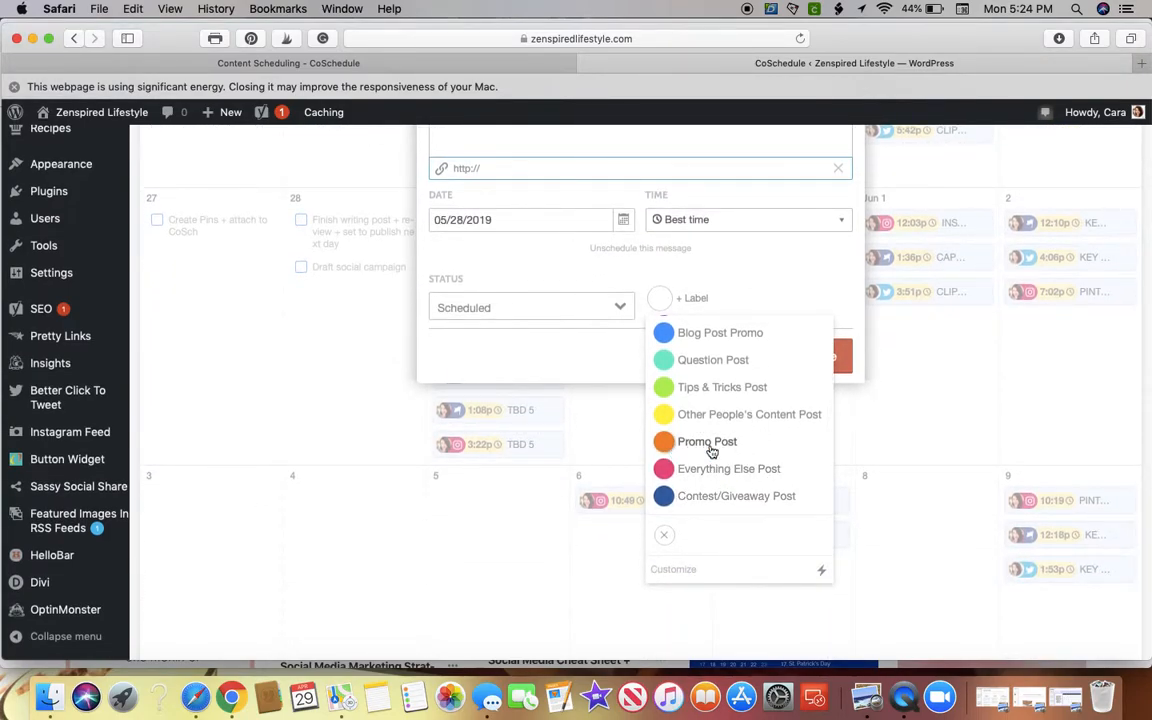
scroll(697, 440, "up", 2)
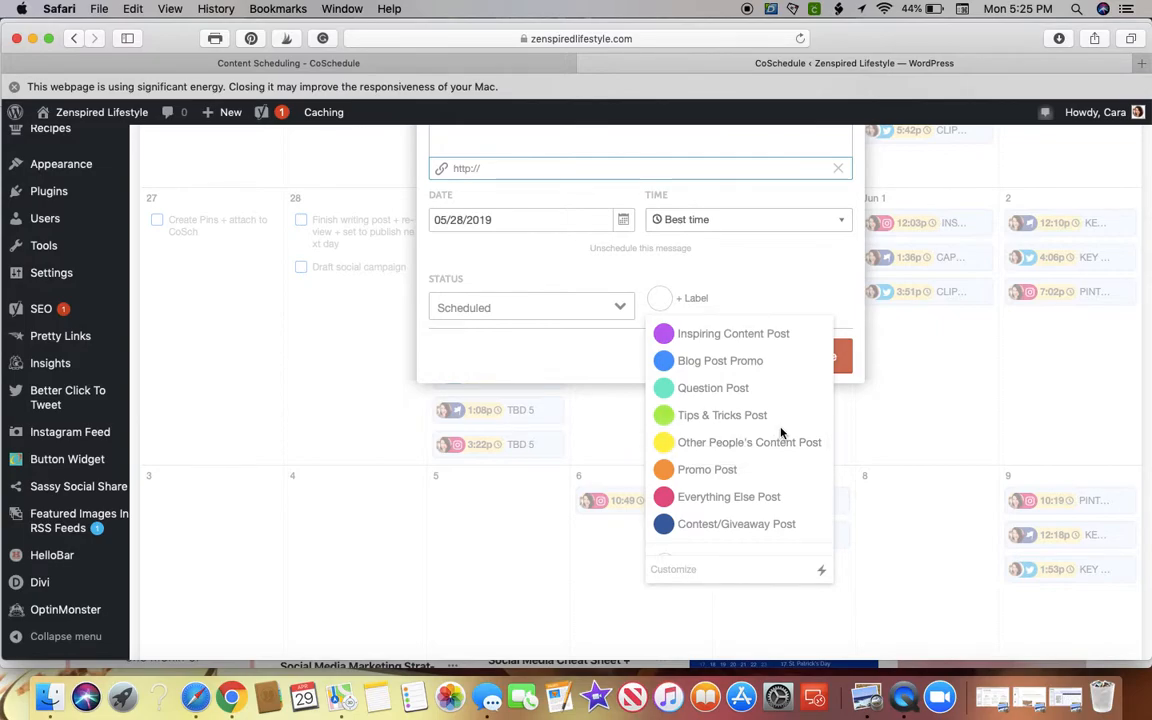
left_click(770, 277)
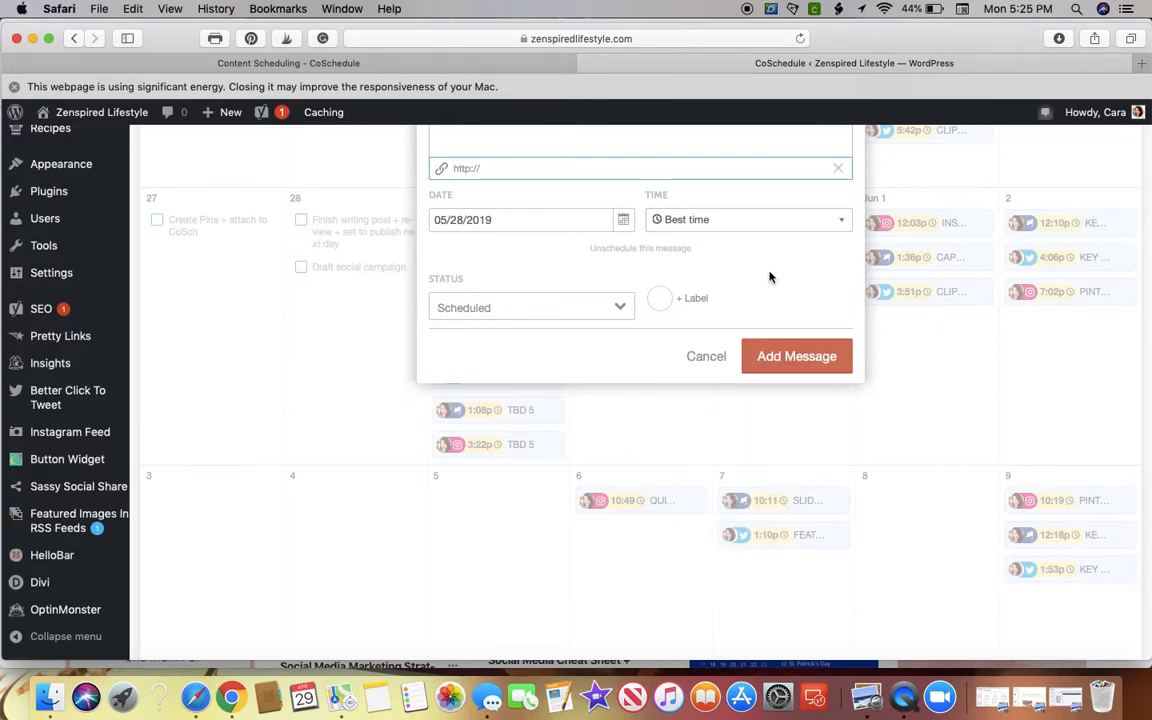
scroll(769, 276, "up", 2)
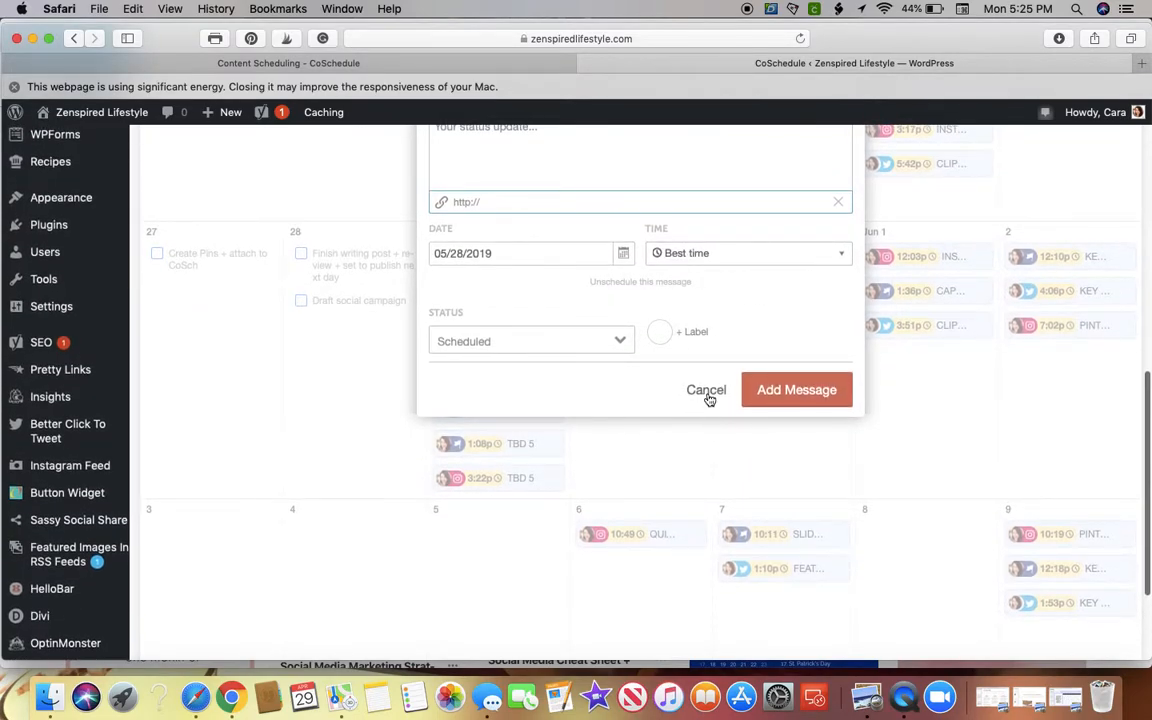
left_click(706, 392)
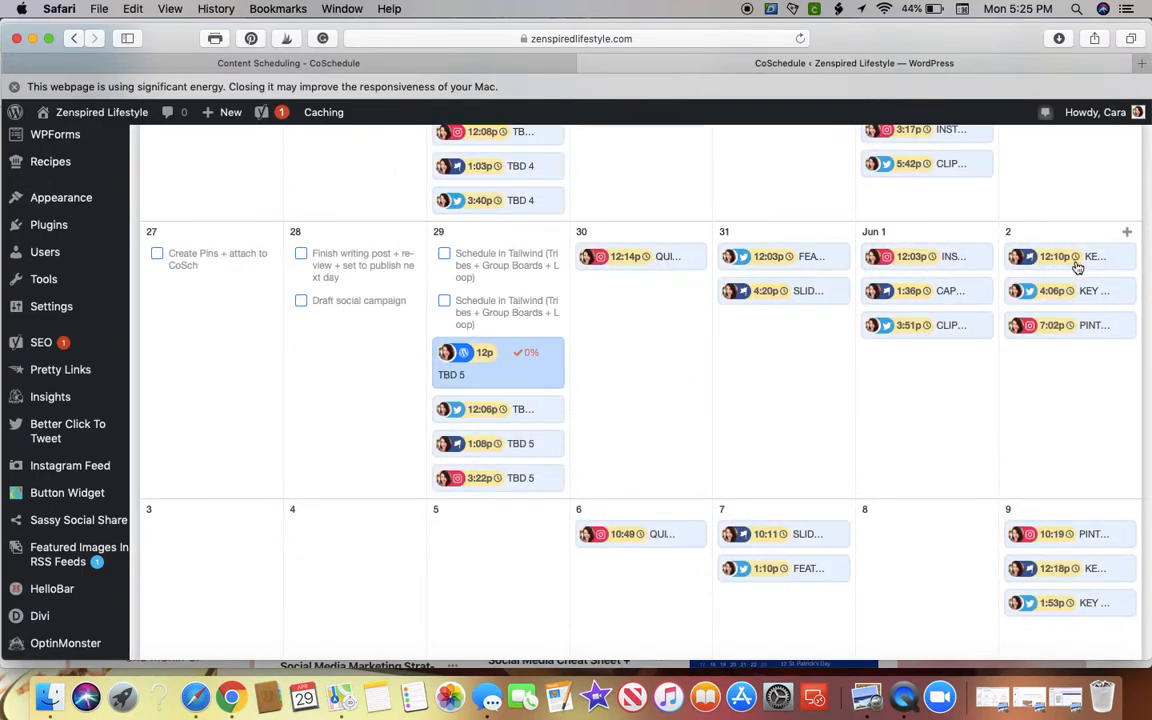
Examine the blog posts, social messages and tasks scheduled in the calendar from May 20 to mid-June 2019
scroll(872, 594, "up", 5)
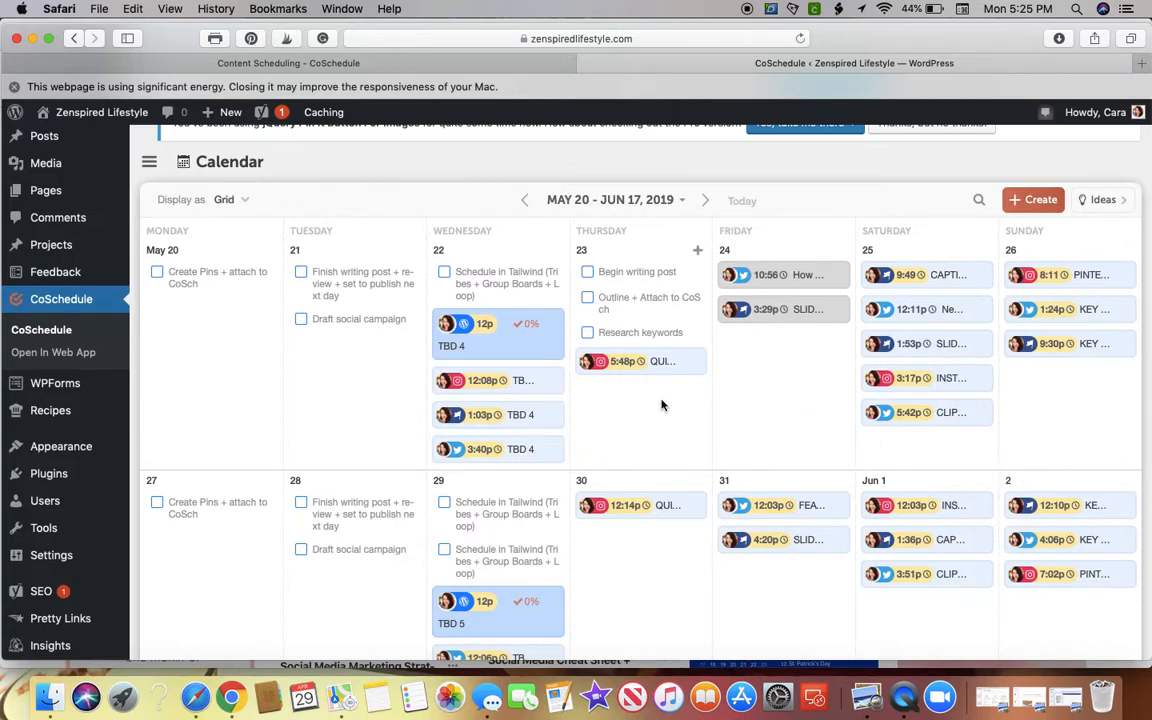
scroll(661, 405, "down", 5)
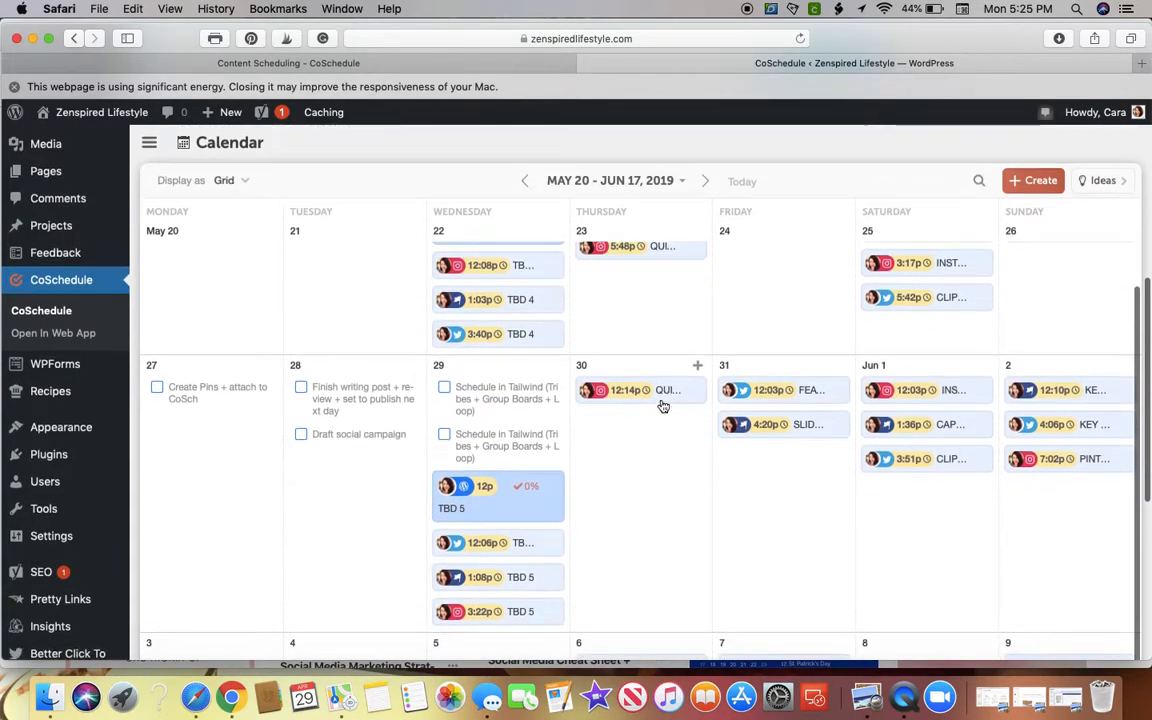
scroll(661, 405, "down", 5)
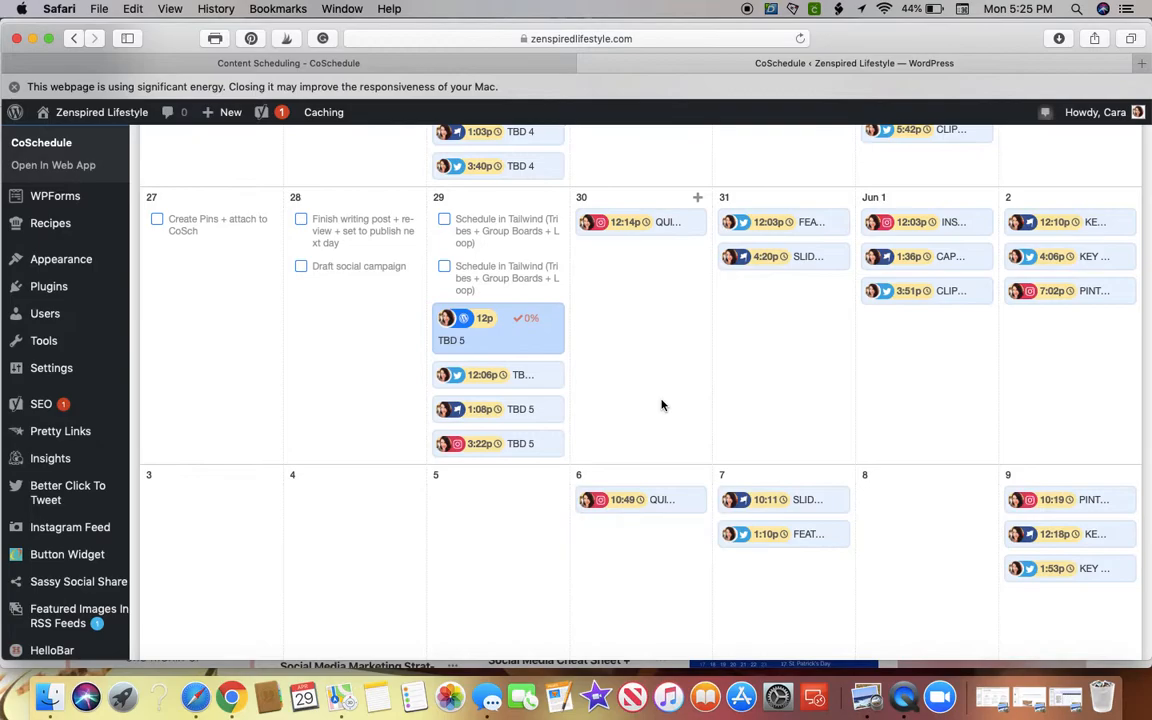
scroll(661, 405, "down", 1)
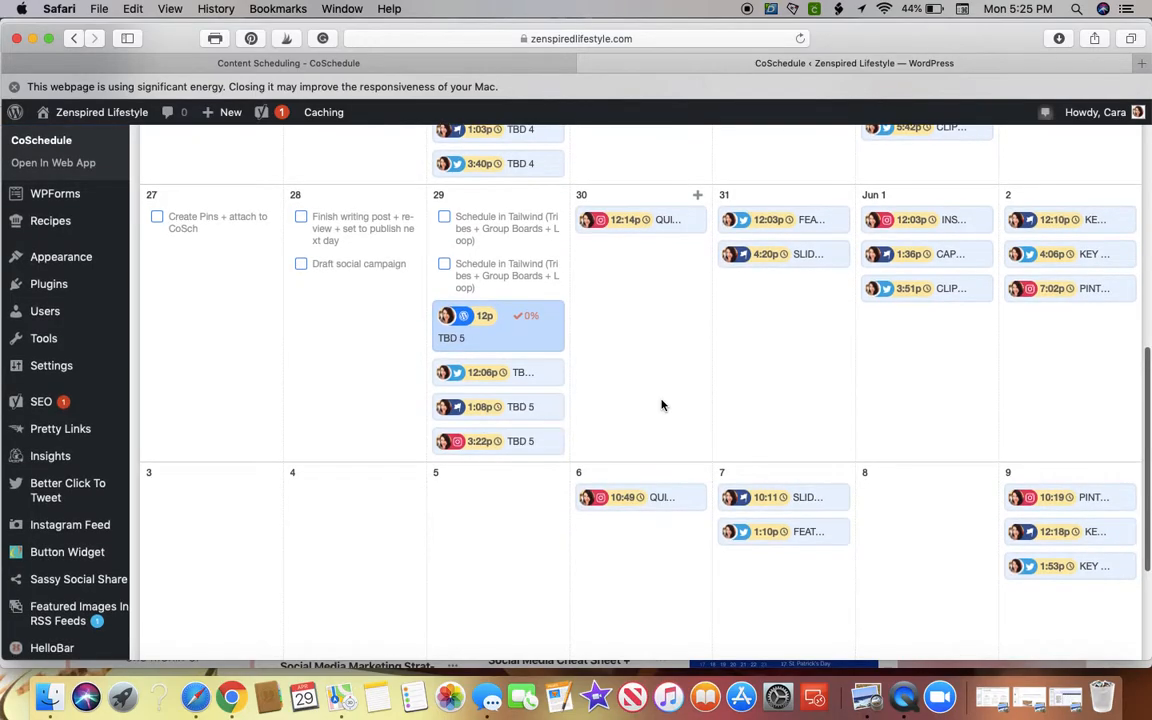
scroll(661, 405, "down", 1)
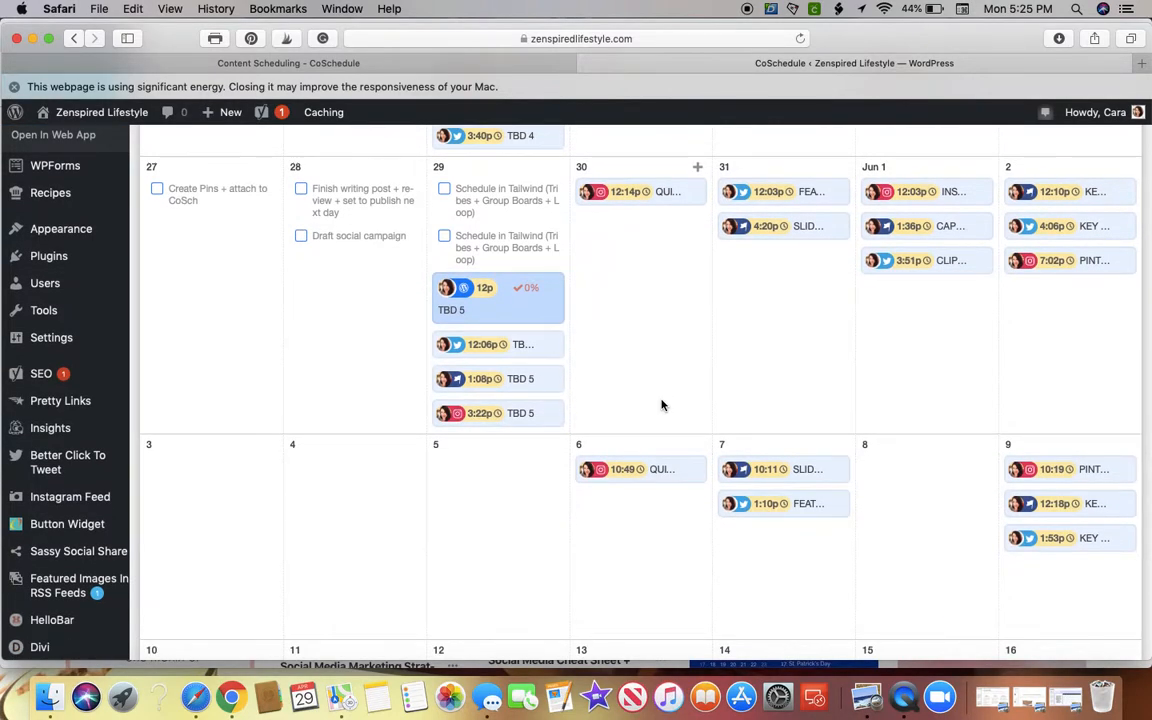
scroll(661, 405, "down", 5)
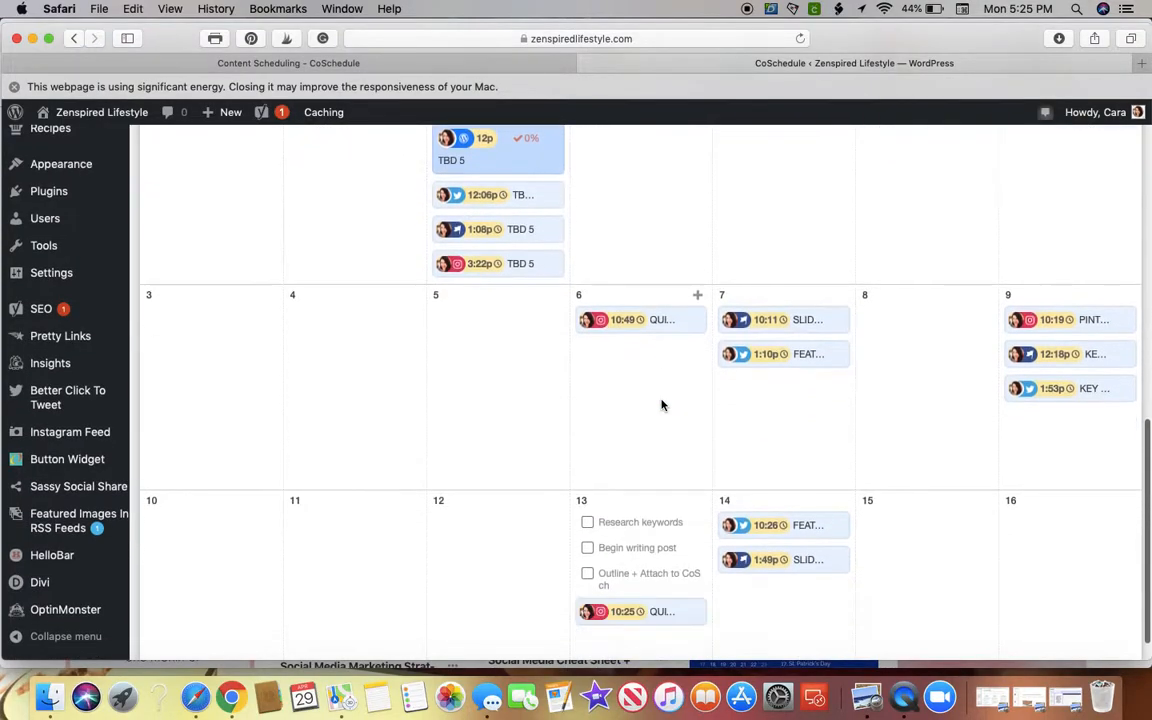
scroll(661, 405, "up", 3)
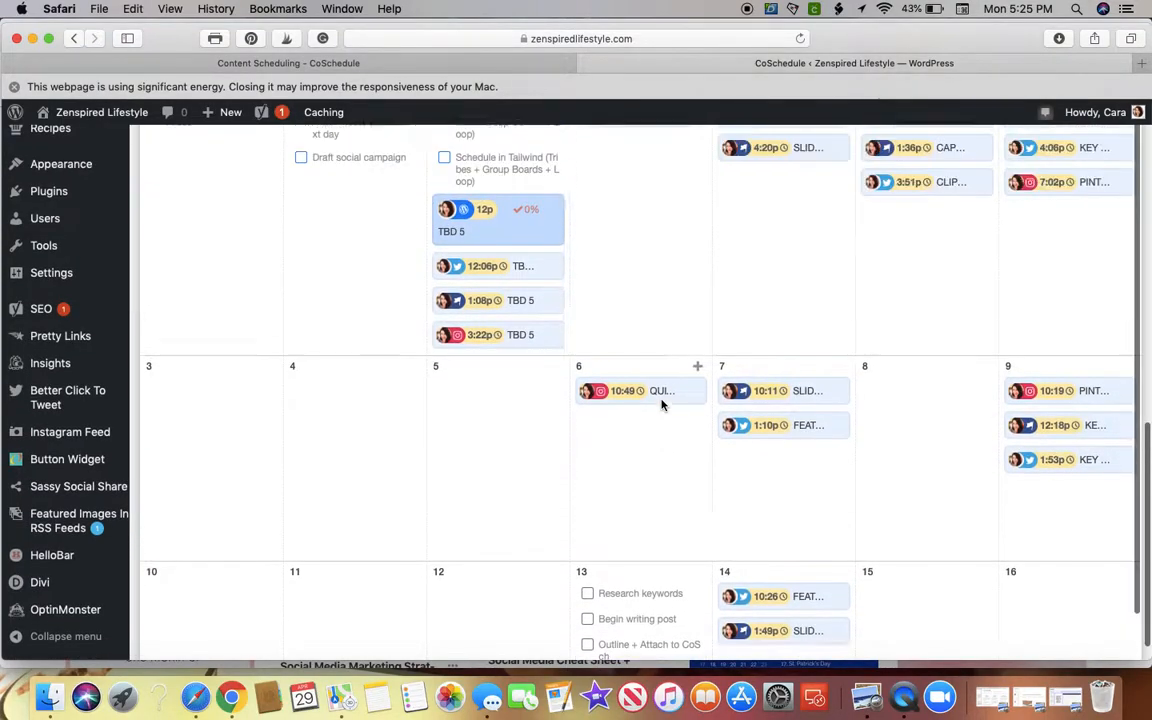
scroll(661, 405, "up", 1)
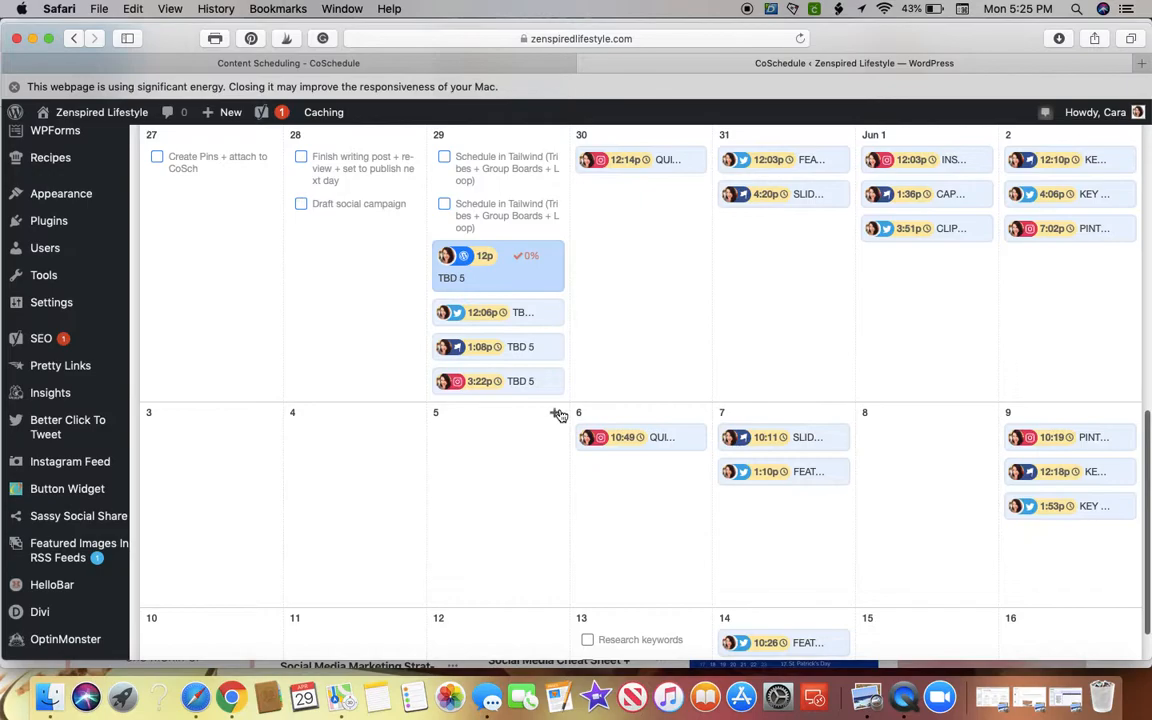
View the content types that can be created for June 5, 2019, and close the selection without creating anything
left_click(557, 414)
scroll(781, 363, "up", 3)
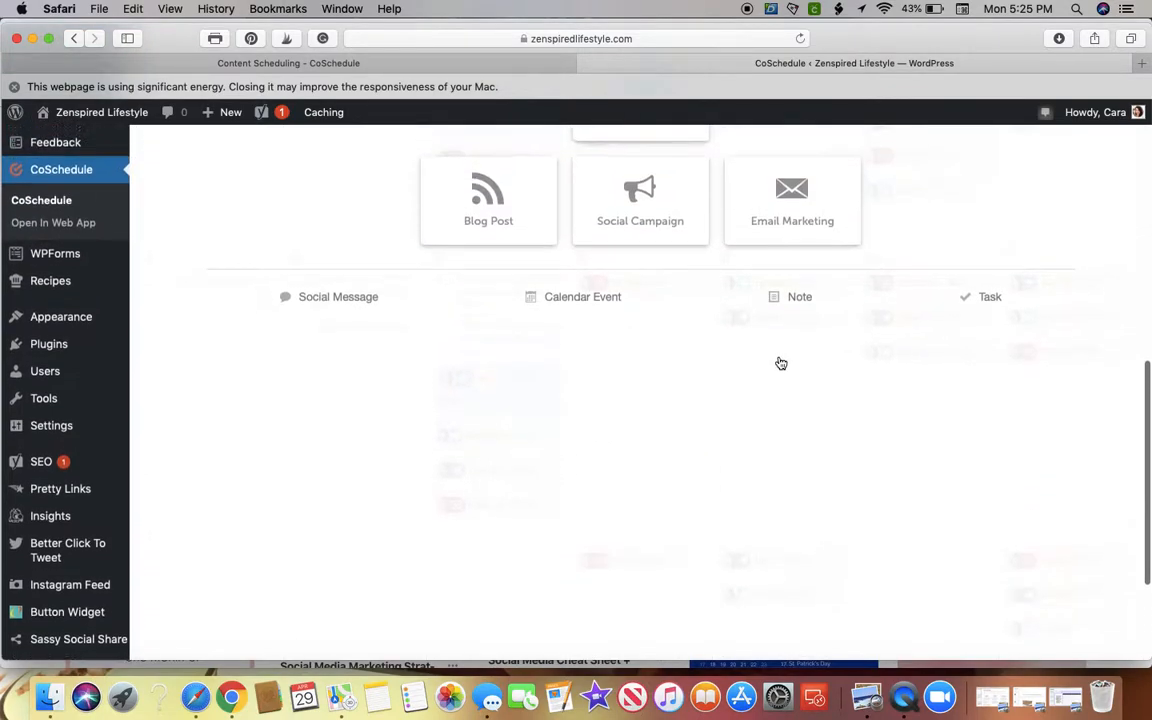
scroll(600, 322, "up", 2)
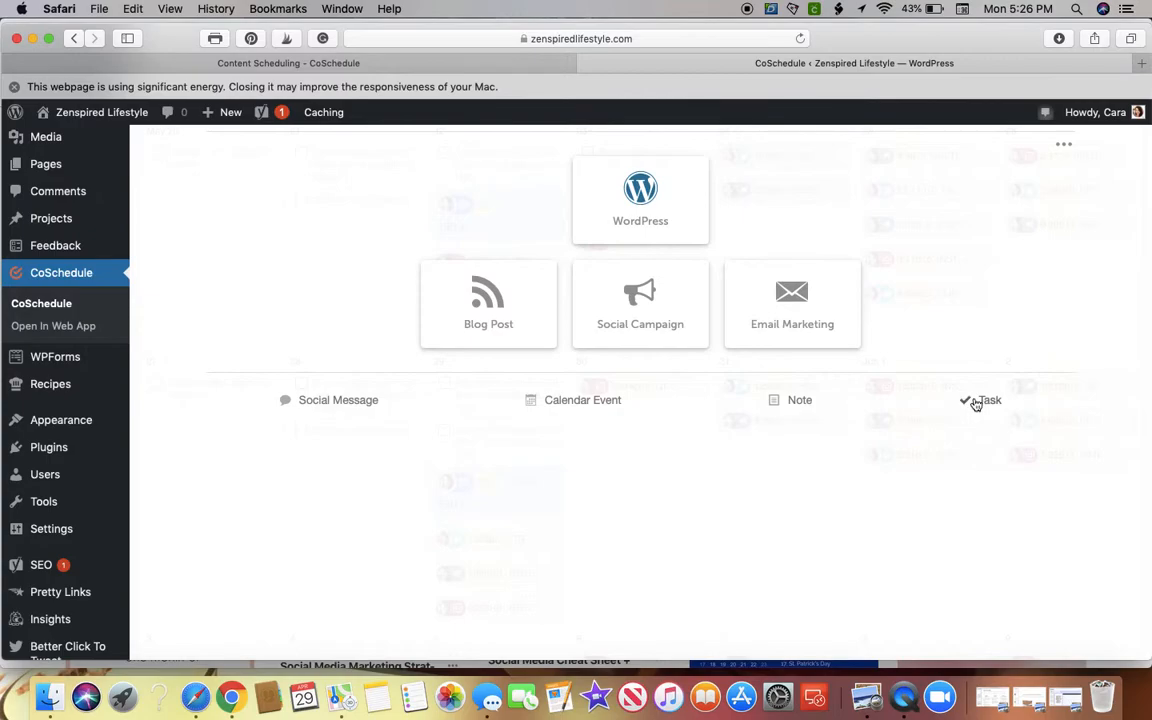
scroll(975, 403, "up", 5)
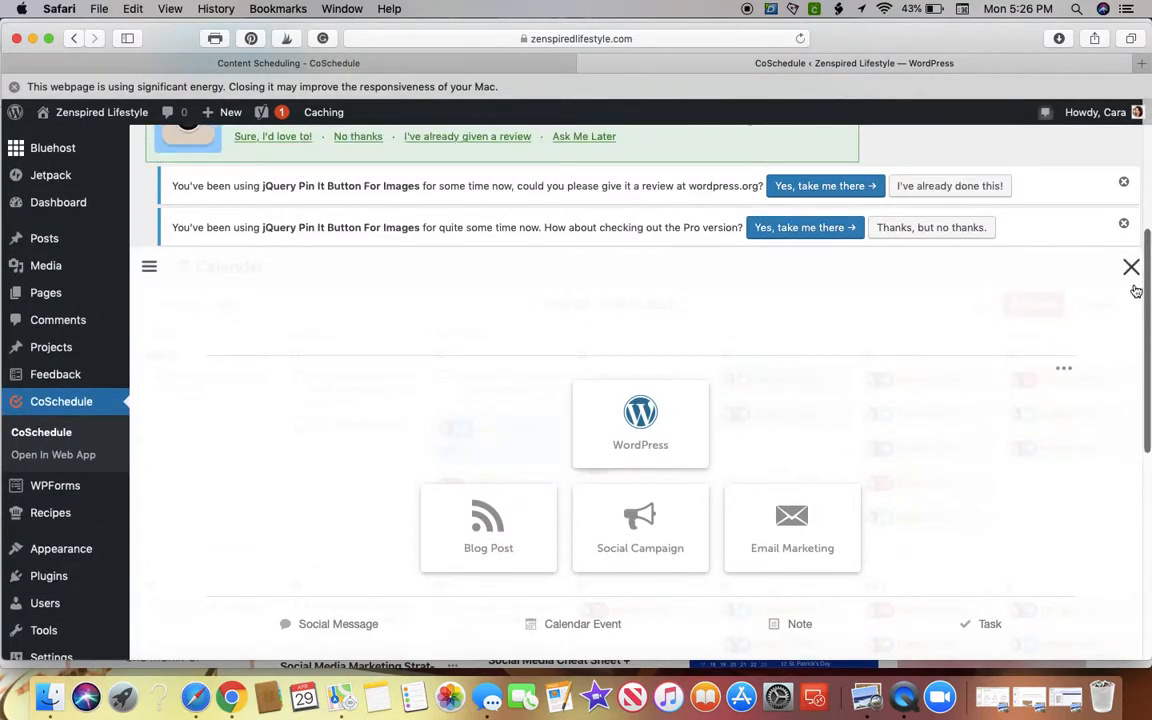
left_click(1131, 267)
Review the calendar weeks once more, checking the TBD 4 and TBD 5 posts and the social messages around them
scroll(766, 466, "down", 3)
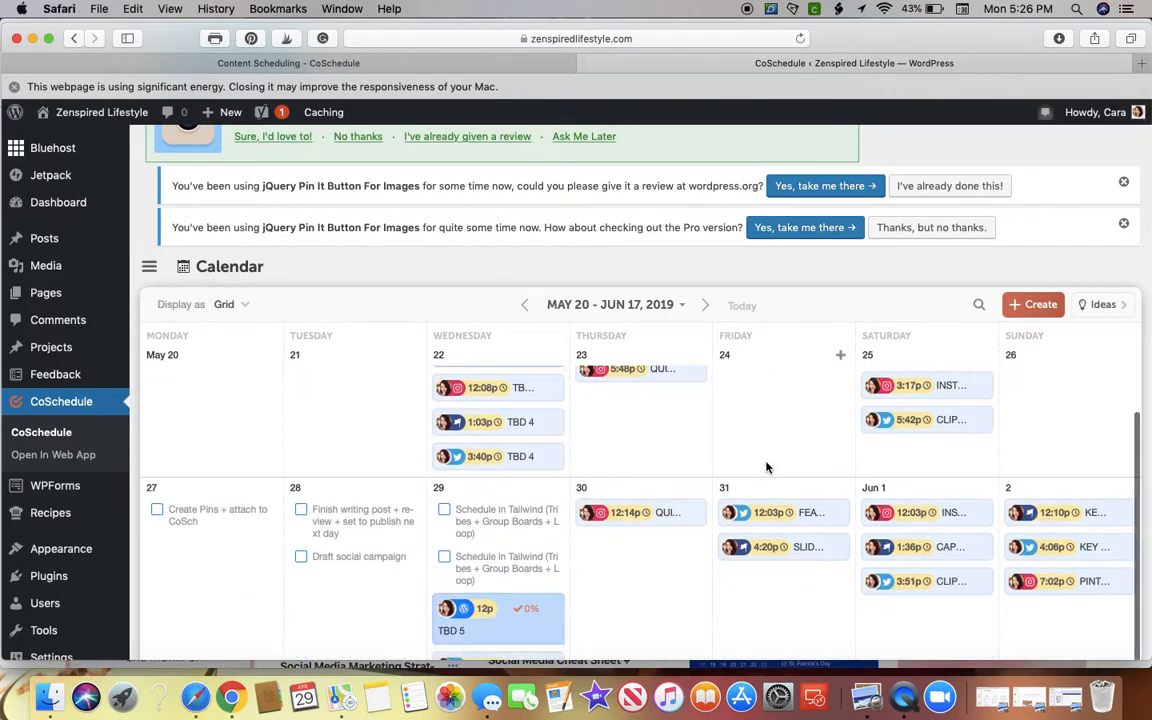
scroll(708, 295, "down", 2)
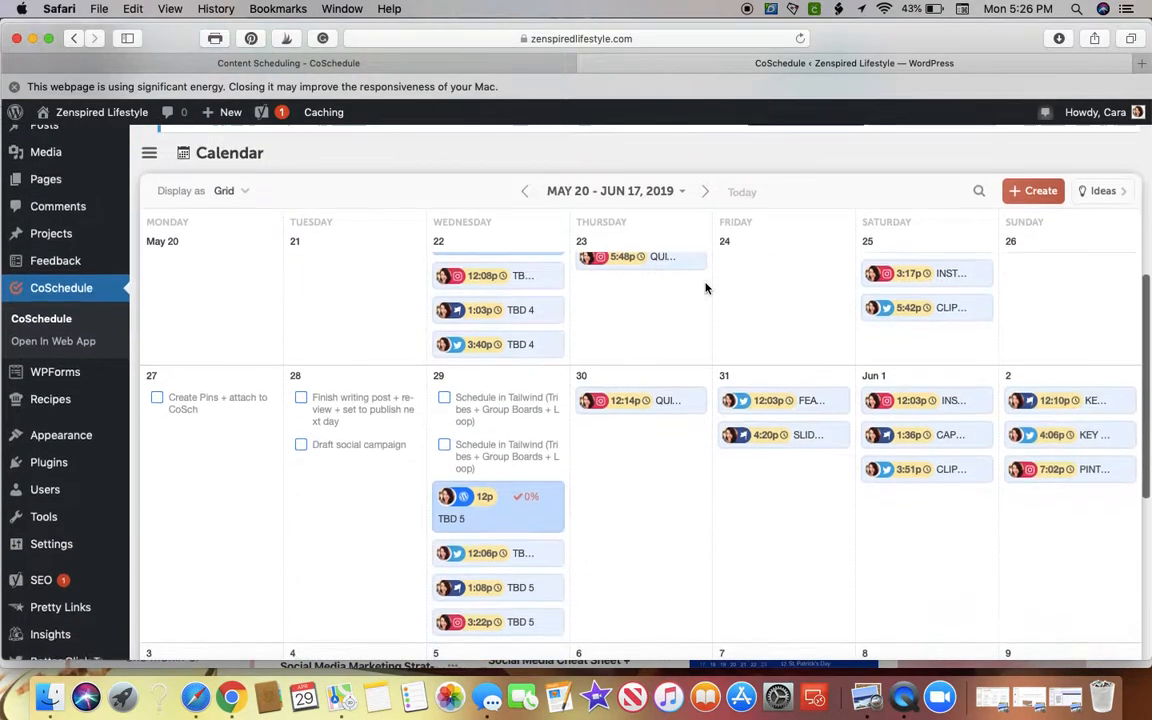
scroll(705, 288, "down", 3)
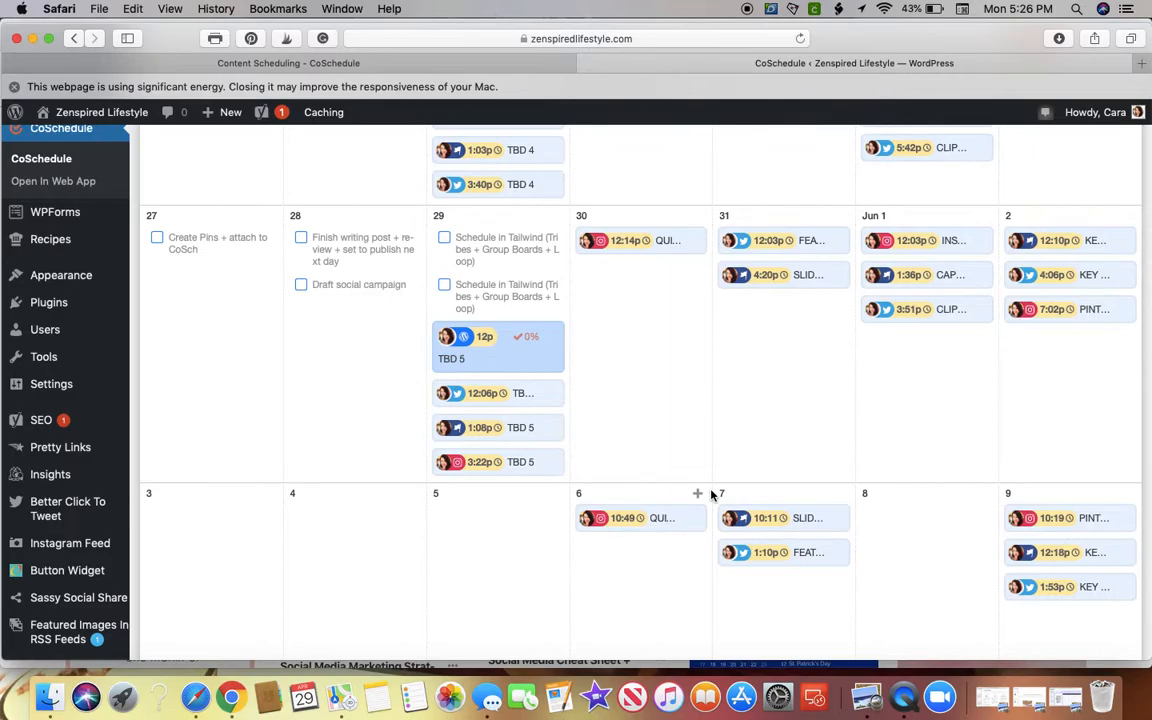
scroll(711, 495, "down", 2)
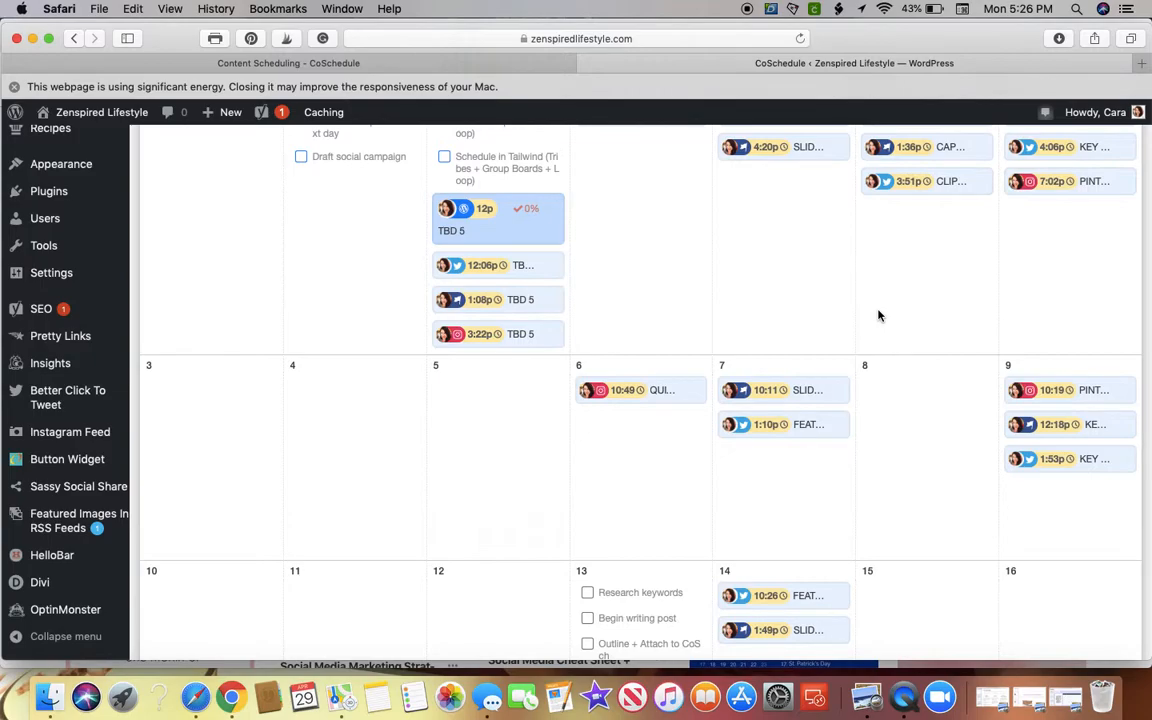
scroll(878, 316, "up", 10)
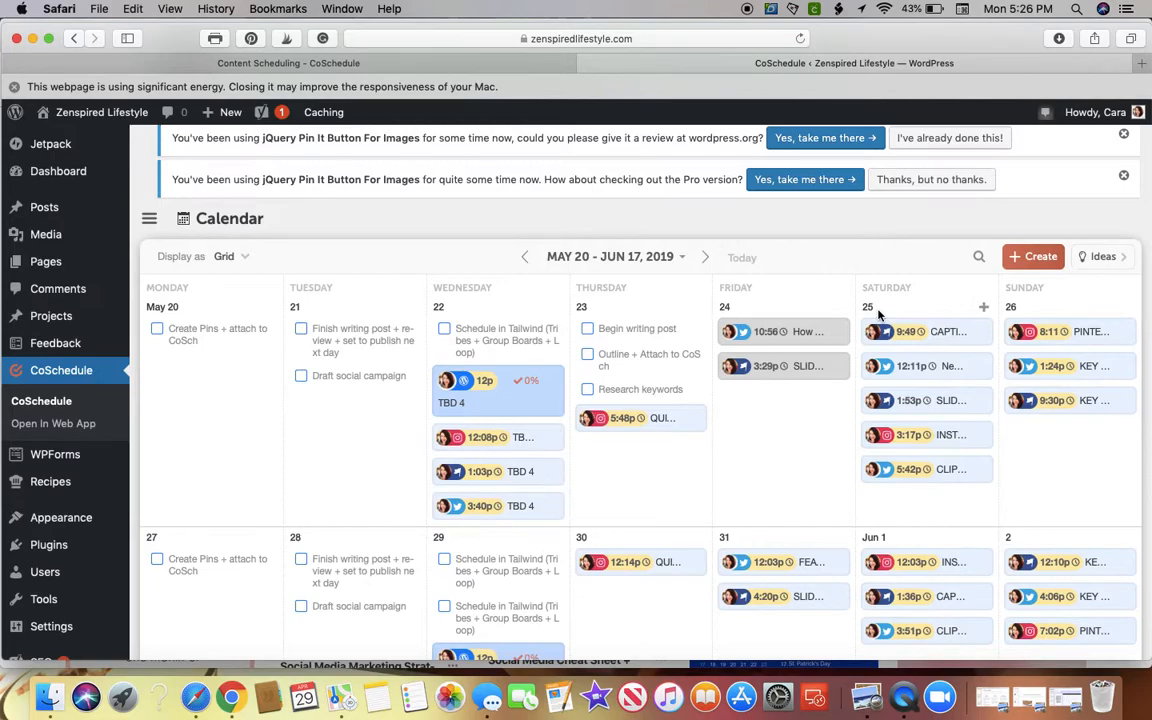
scroll(878, 316, "down", 3)
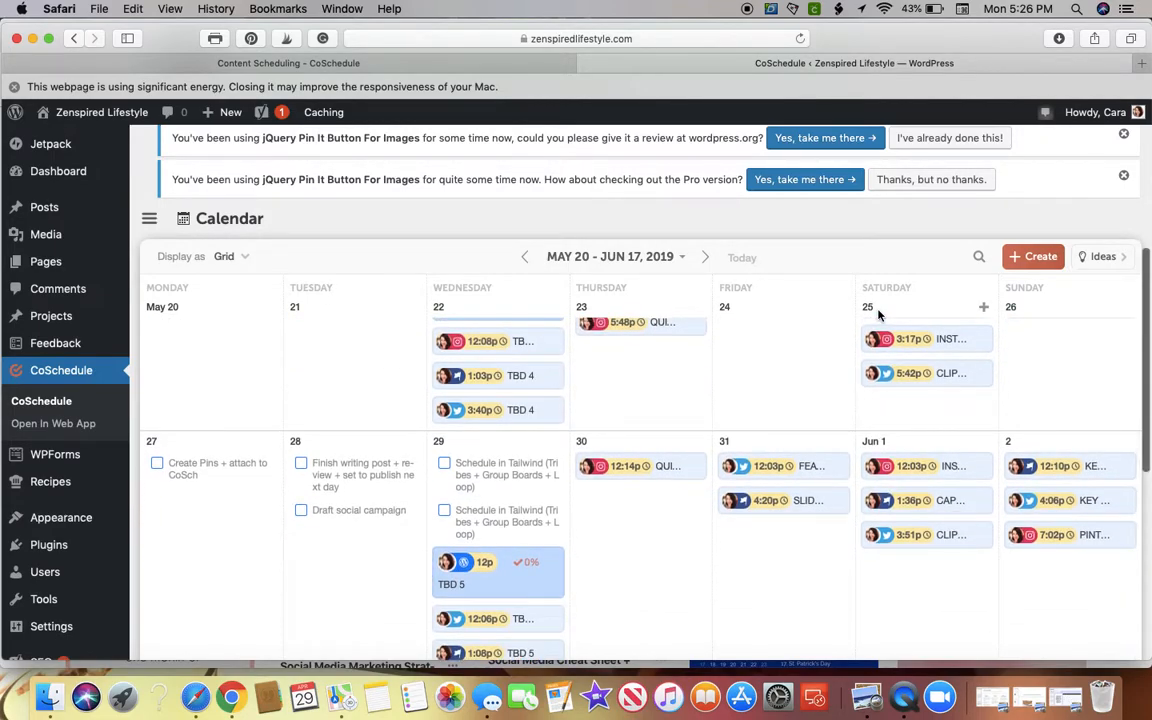